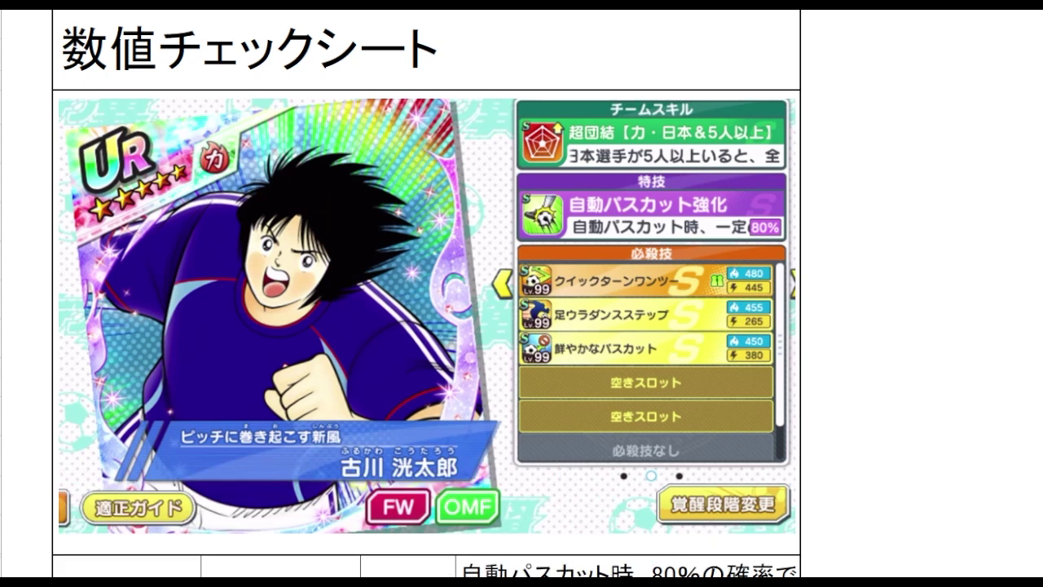
left_click(939, 222)
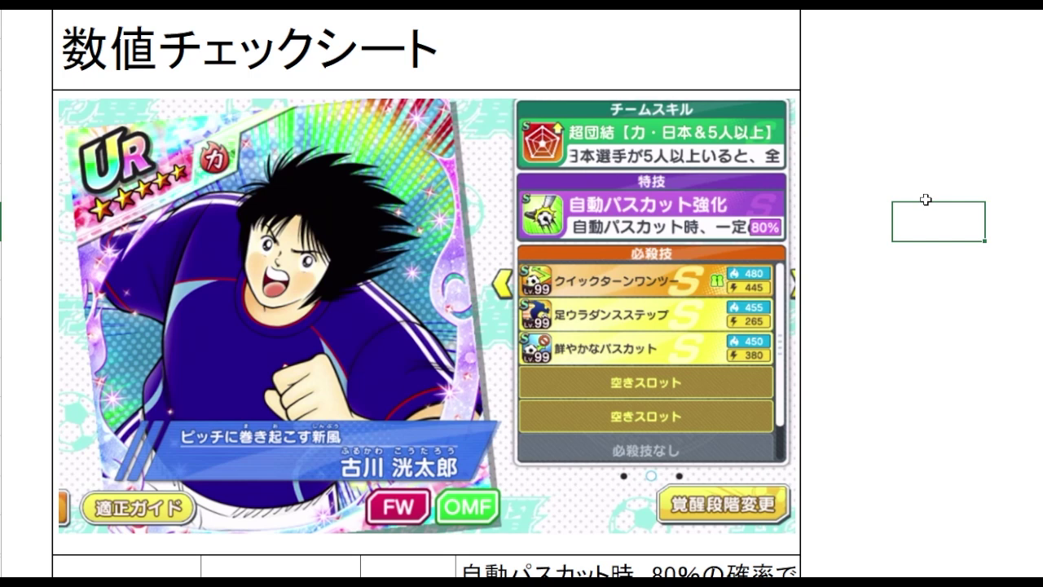
left_click(853, 313)
left_click(843, 347)
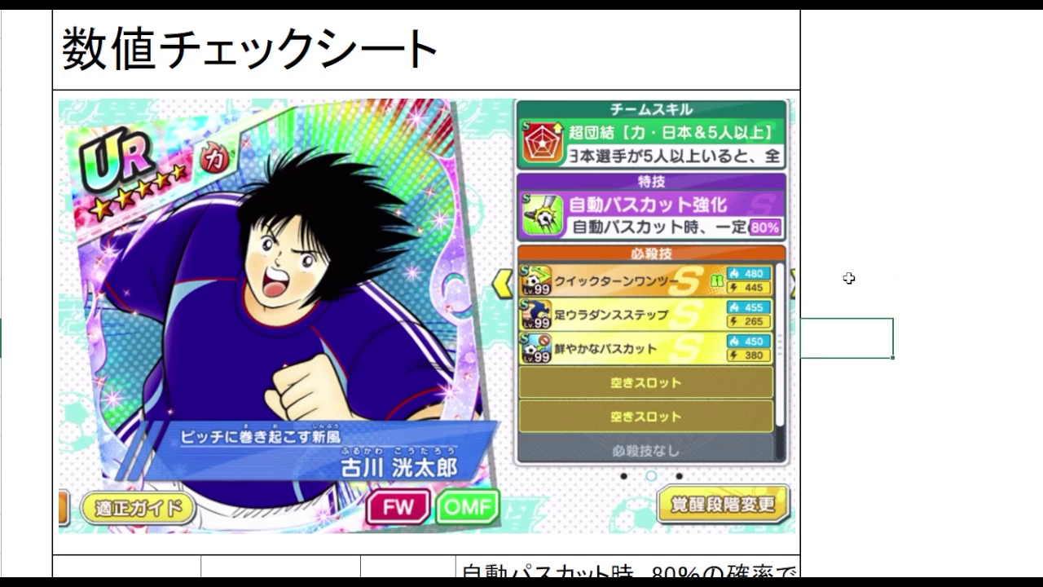
left_click(907, 372)
left_click(894, 310)
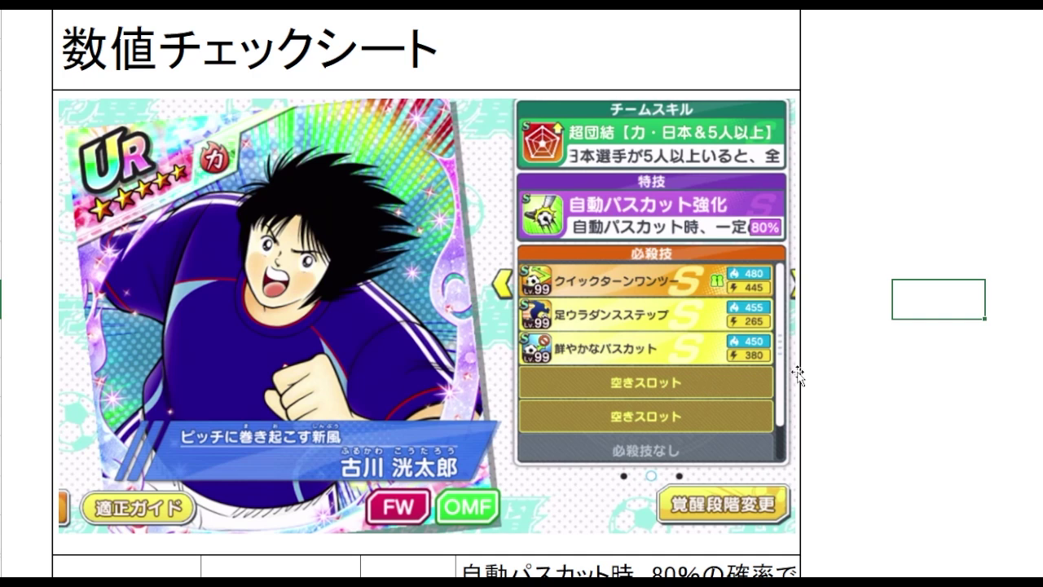
left_click(880, 338)
left_click(903, 397)
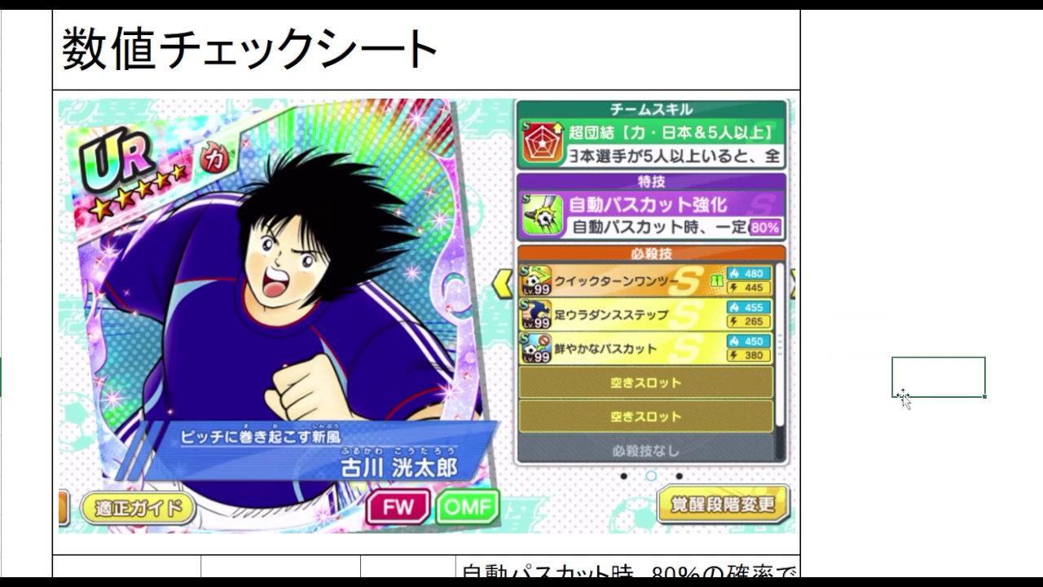
left_click(880, 377)
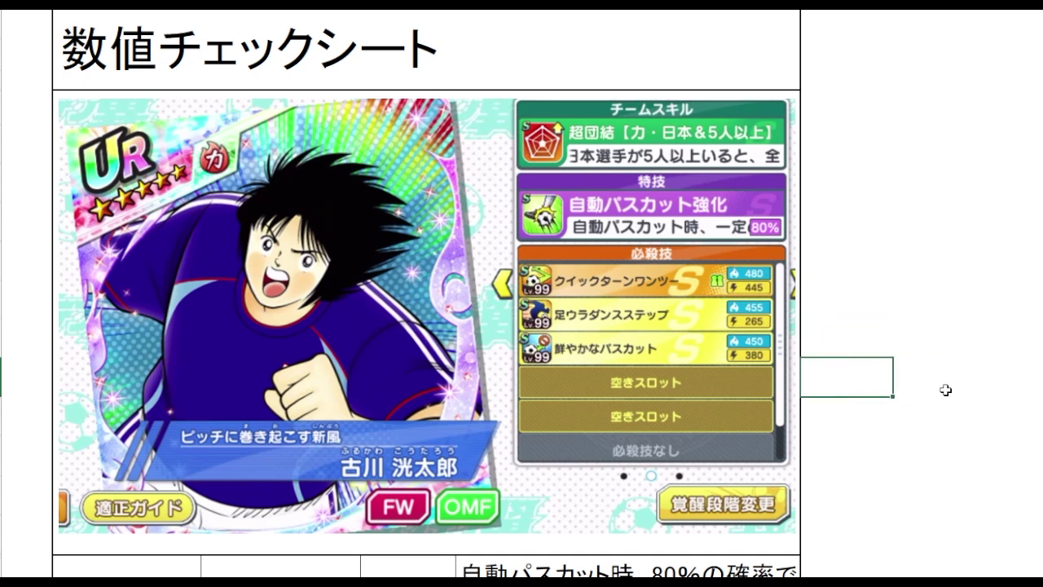
left_click(946, 390)
left_click(874, 422)
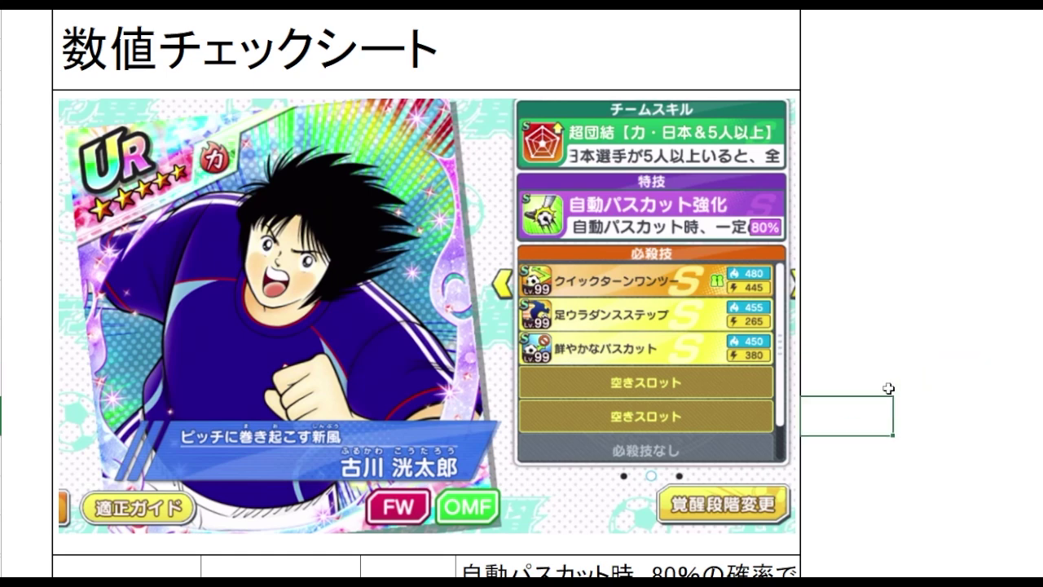
Step: Review the special skill (特技), team skill (チムスキ) and first three latent ability (潜在) rows of the player sheet
scroll(909, 228, "down", 5)
left_click(896, 240)
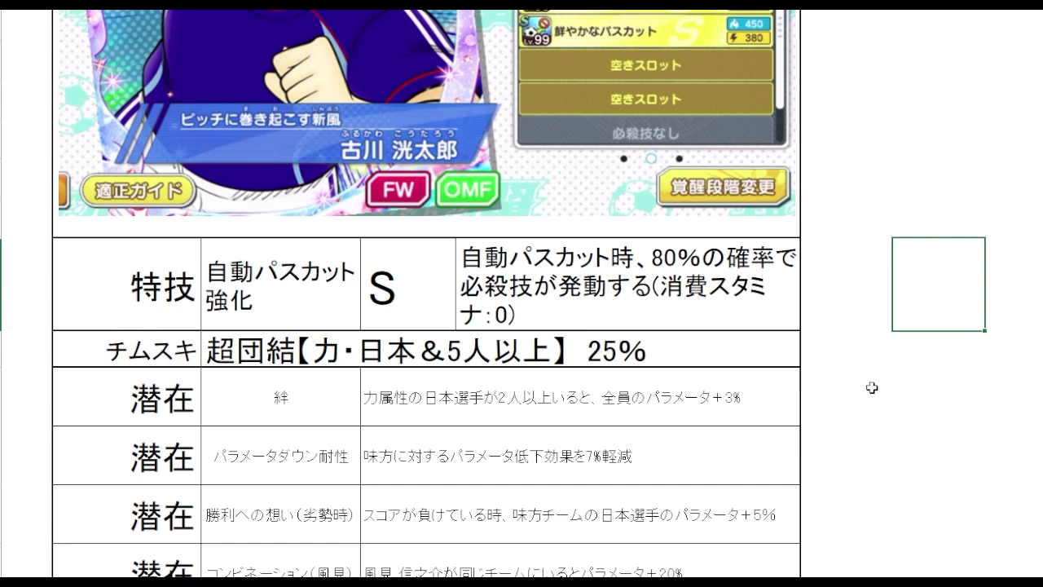
scroll(871, 389, "down", 1)
left_click(873, 253)
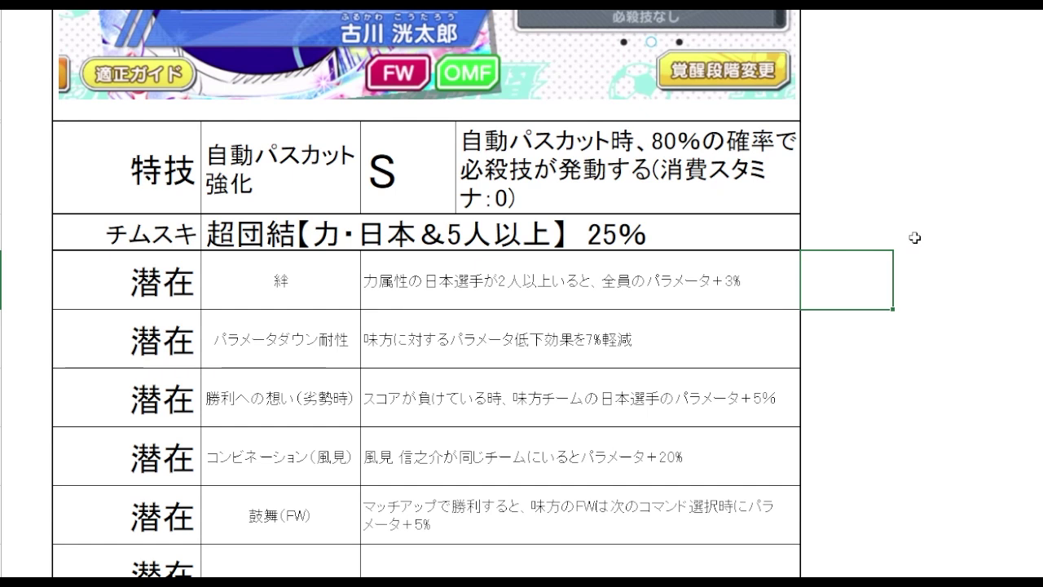
left_click(848, 335)
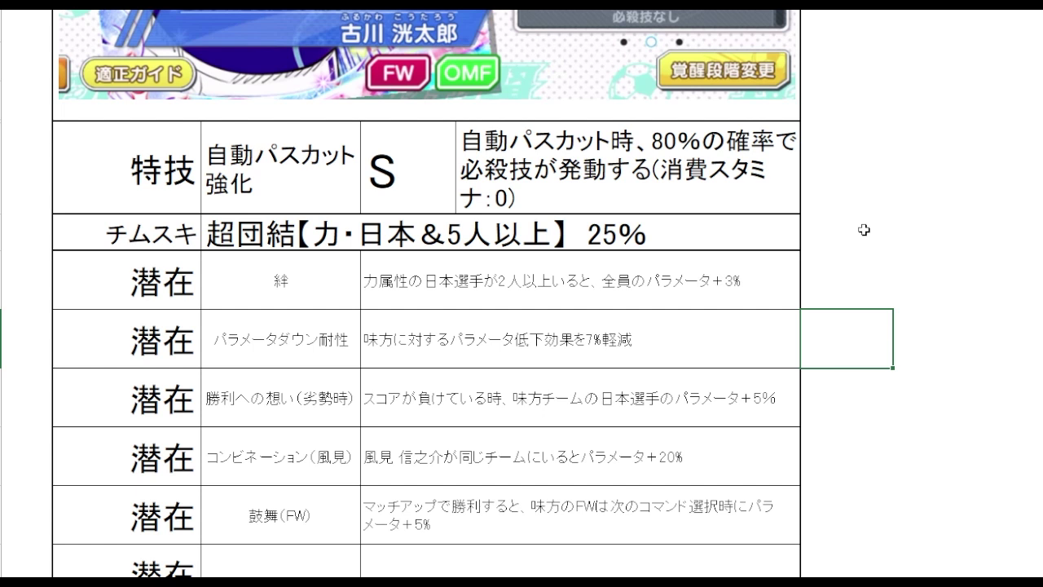
left_click(939, 316)
left_click_drag(748, 300, 746, 329)
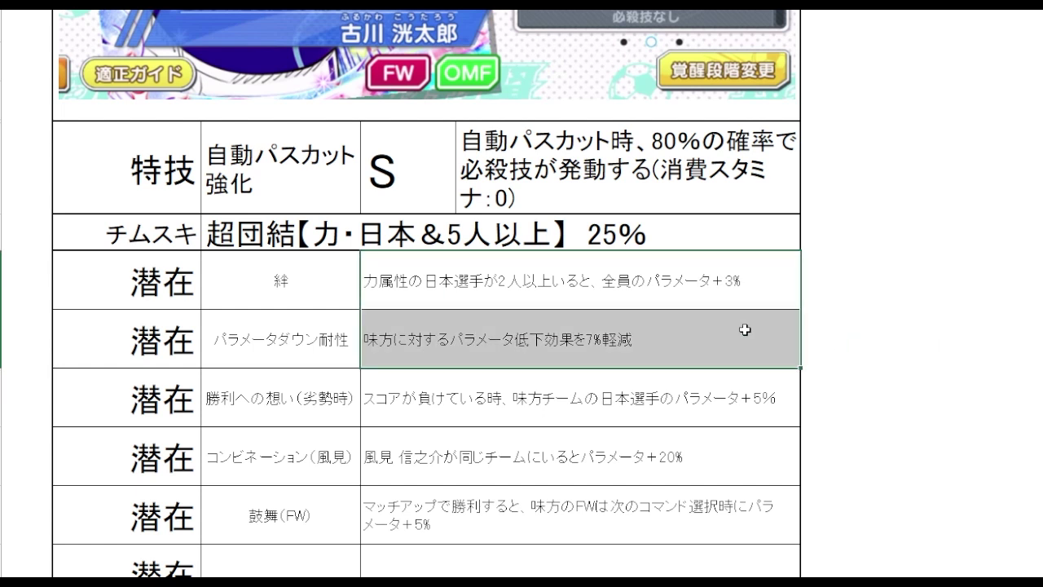
left_click(871, 326)
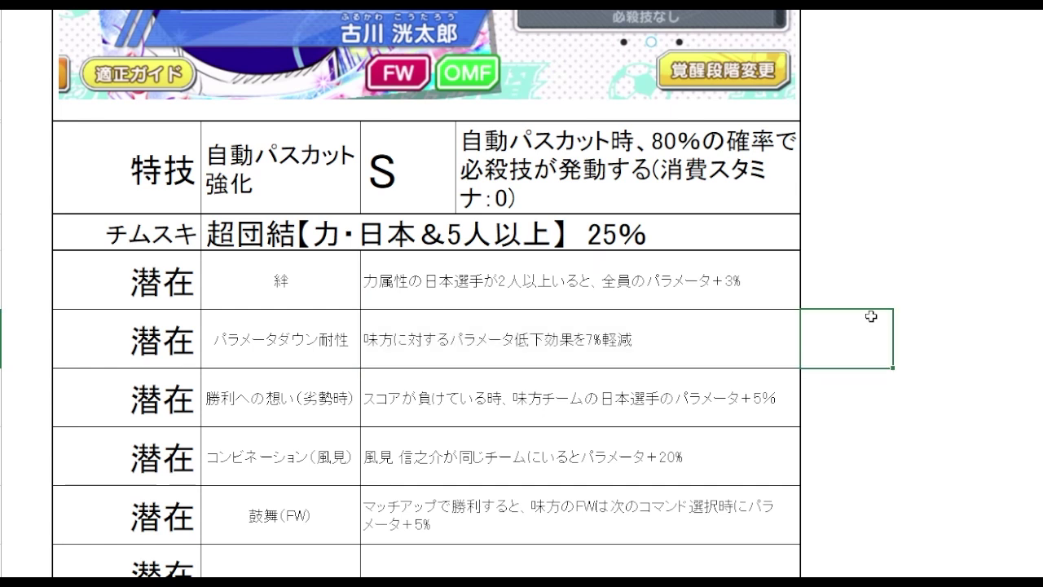
left_click(917, 394)
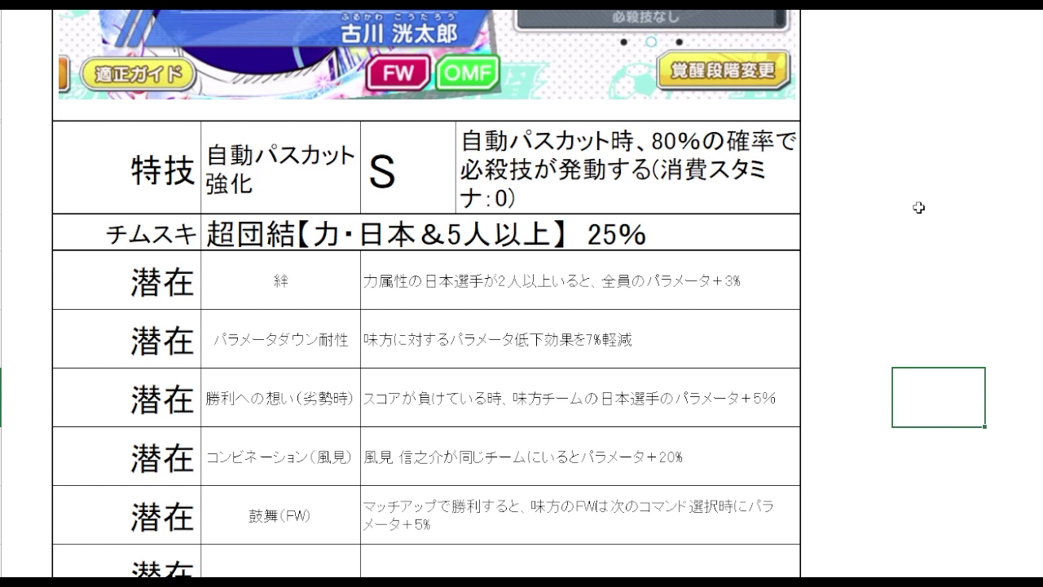
left_click(744, 410)
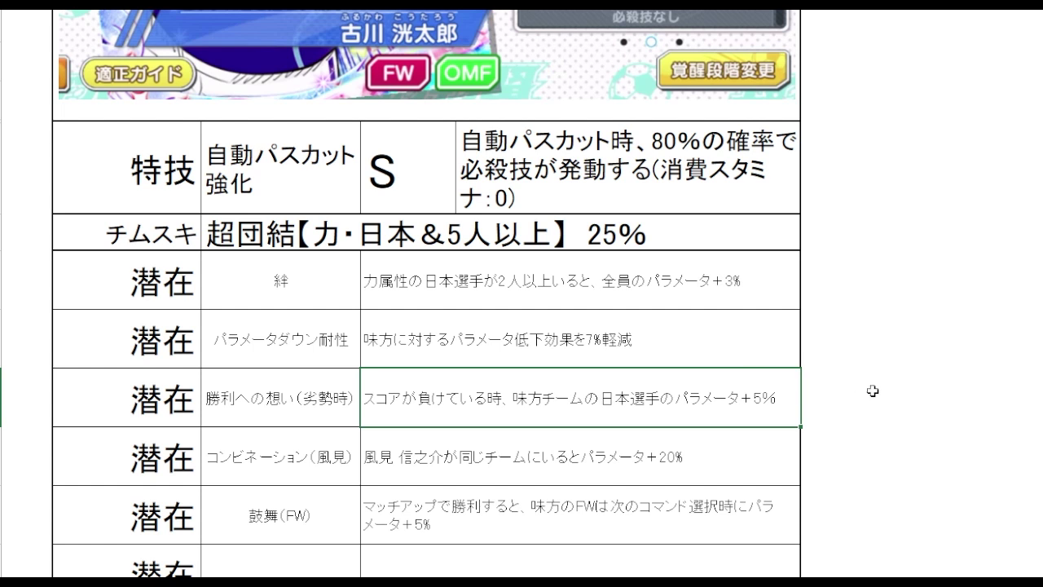
mouse_move(857, 384)
left_mouse_down()
mouse_move(757, 396)
mouse_move(852, 395)
left_mouse_up()
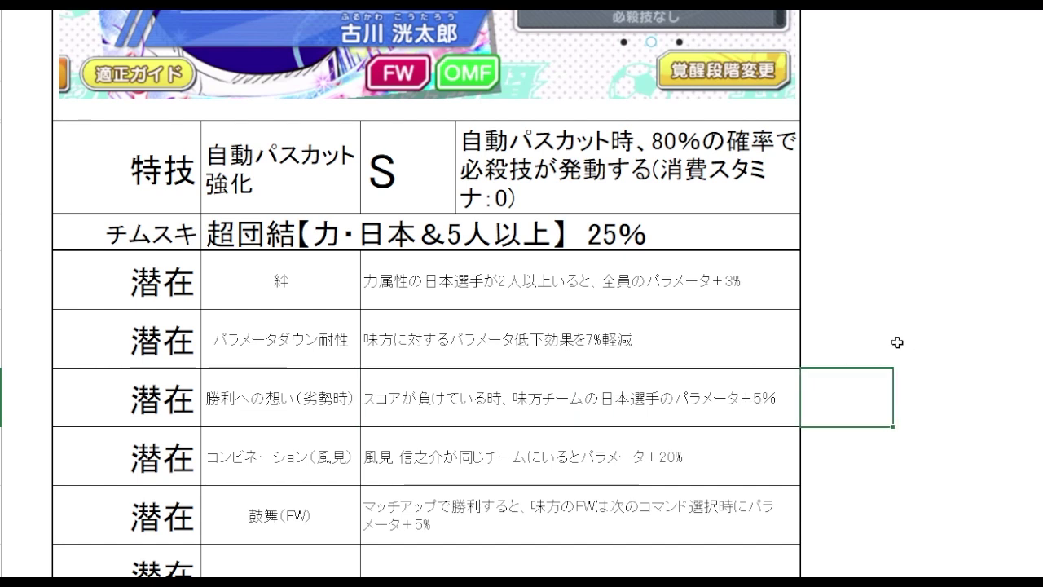
Step: Examine the コンビネーション and 鼓舞(FW) latent abilities, comparing their parameter effects with the 勝利への想い(劣勢時) row
scroll(864, 314, "down", 2)
left_click(853, 331)
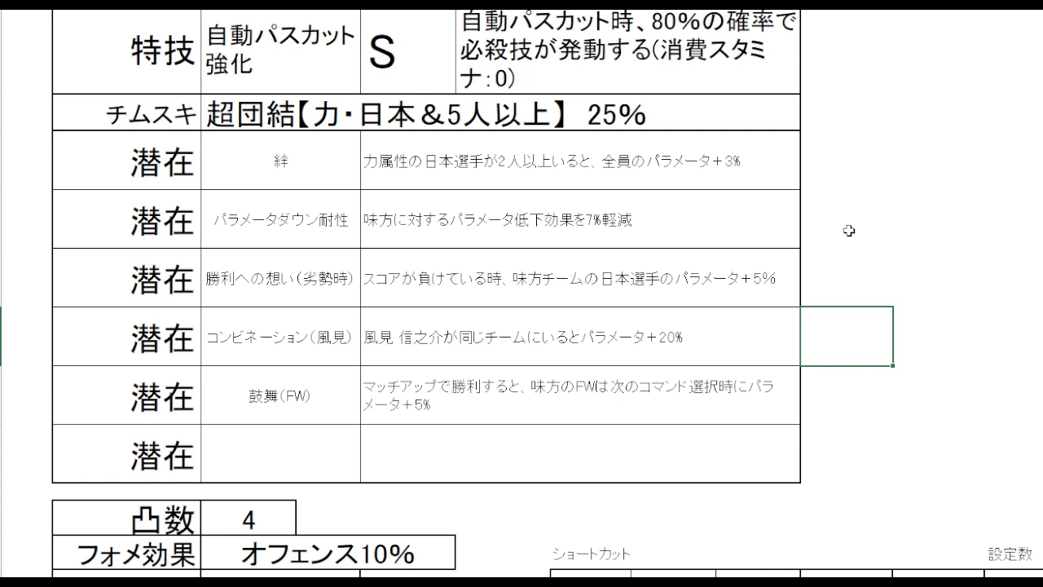
left_click(711, 347)
left_click_drag(315, 356, 437, 348)
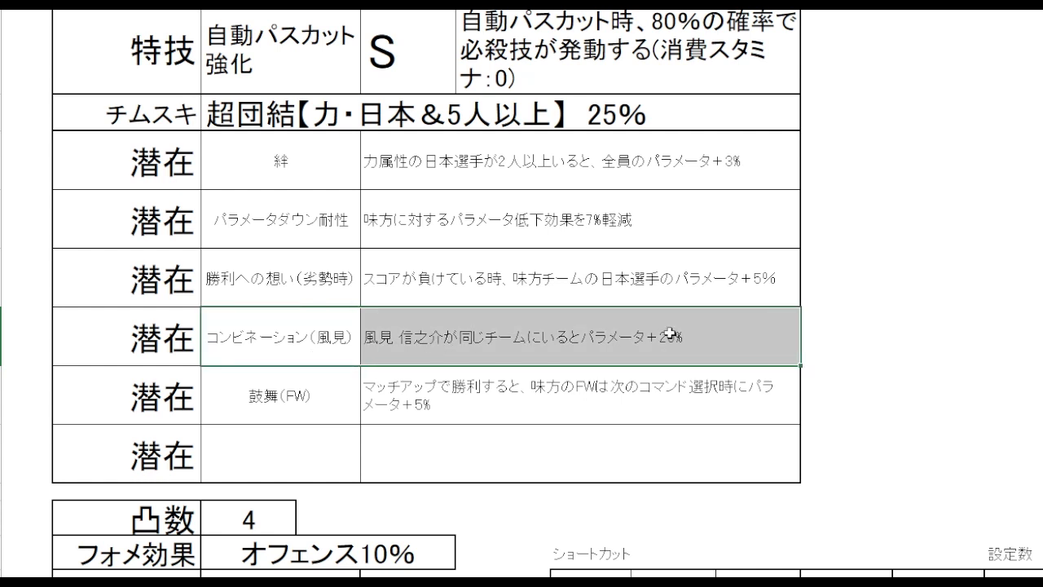
left_click(884, 336)
left_click(853, 407)
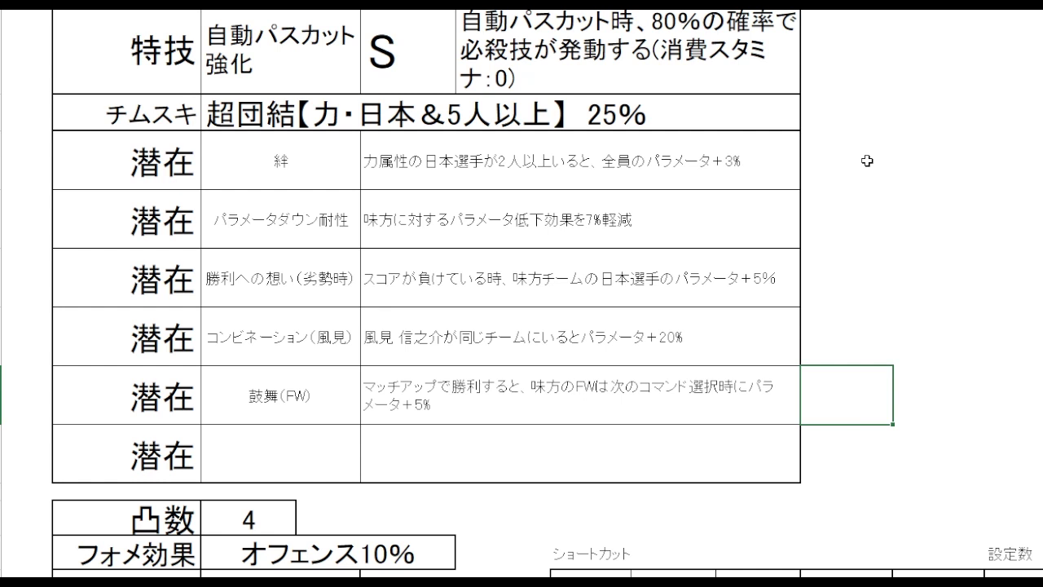
left_click(846, 340)
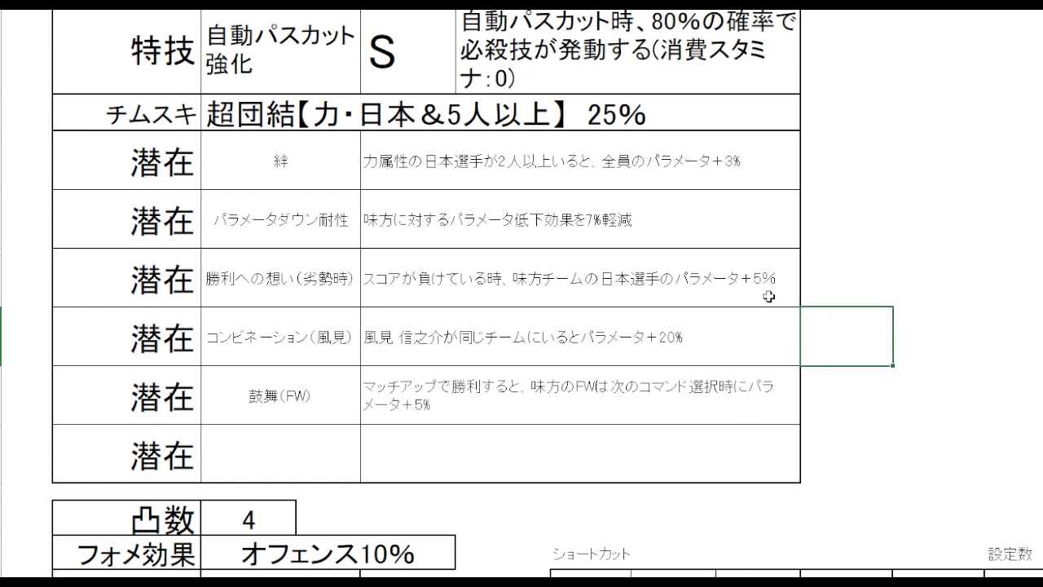
left_click(722, 276)
left_click(680, 384)
left_click(844, 390)
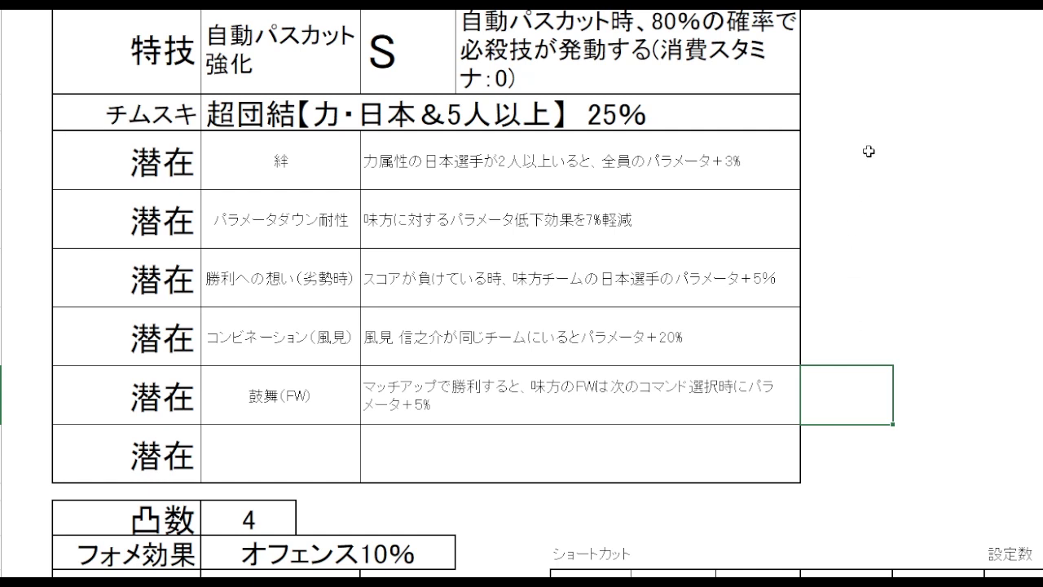
Step: Examine the in-match ability values in the コンビ20% column for ドリブル, シュート, パス, タックル and パスカット
scroll(869, 149, "down", 2)
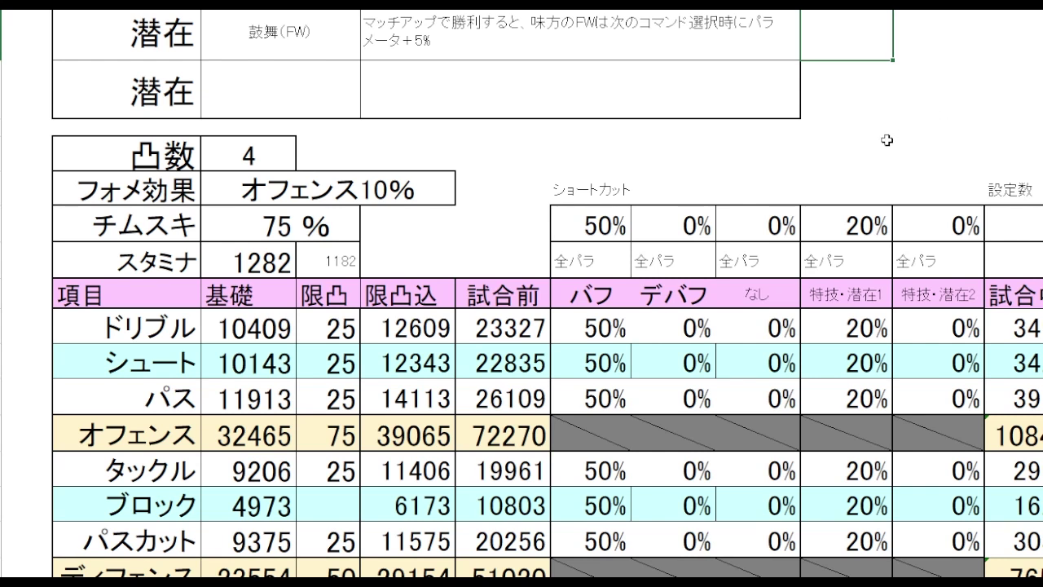
scroll(892, 140, "down", 2)
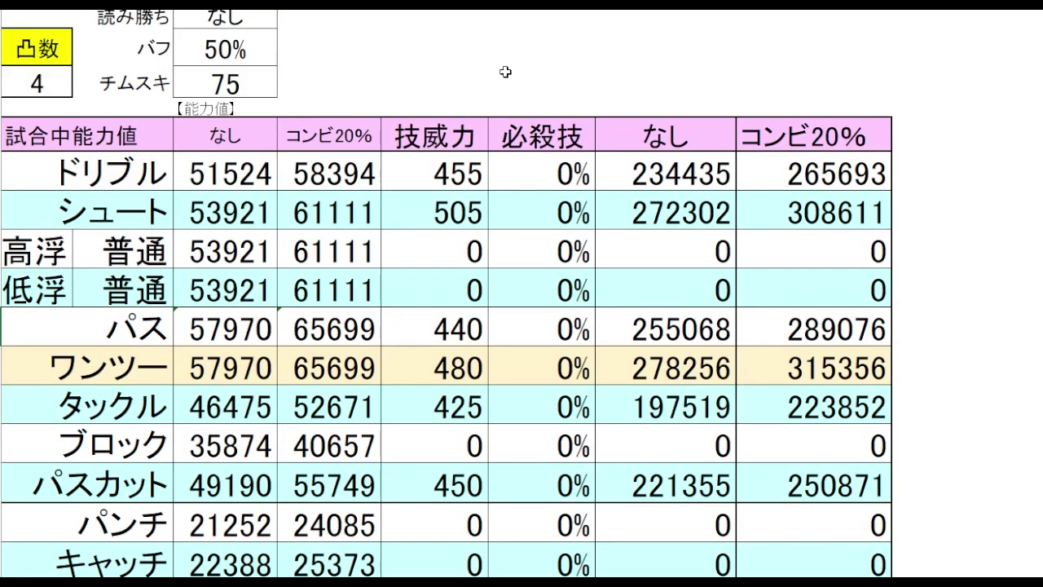
left_click_drag(326, 139, 361, 482)
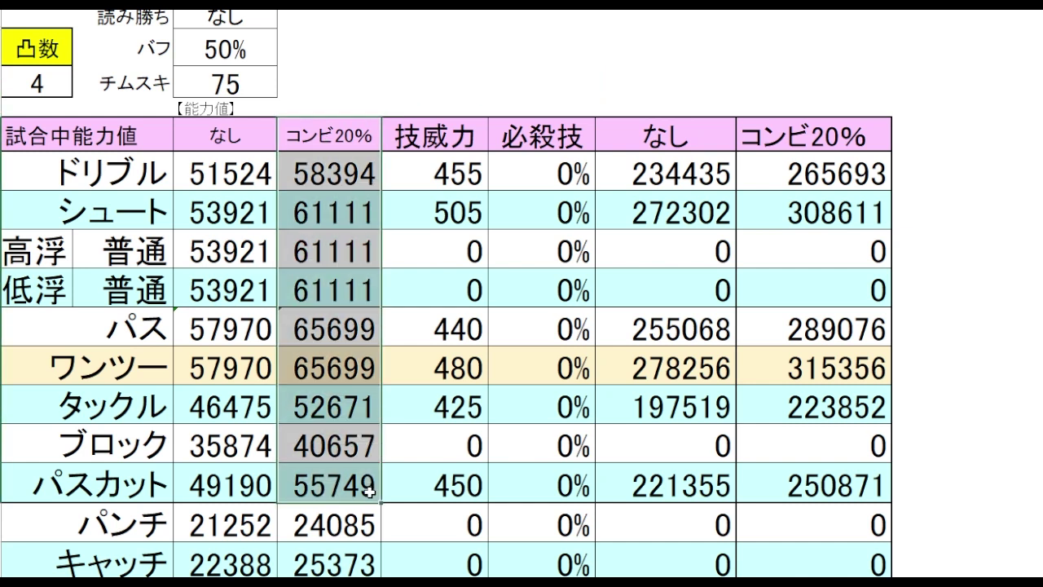
left_click(505, 54)
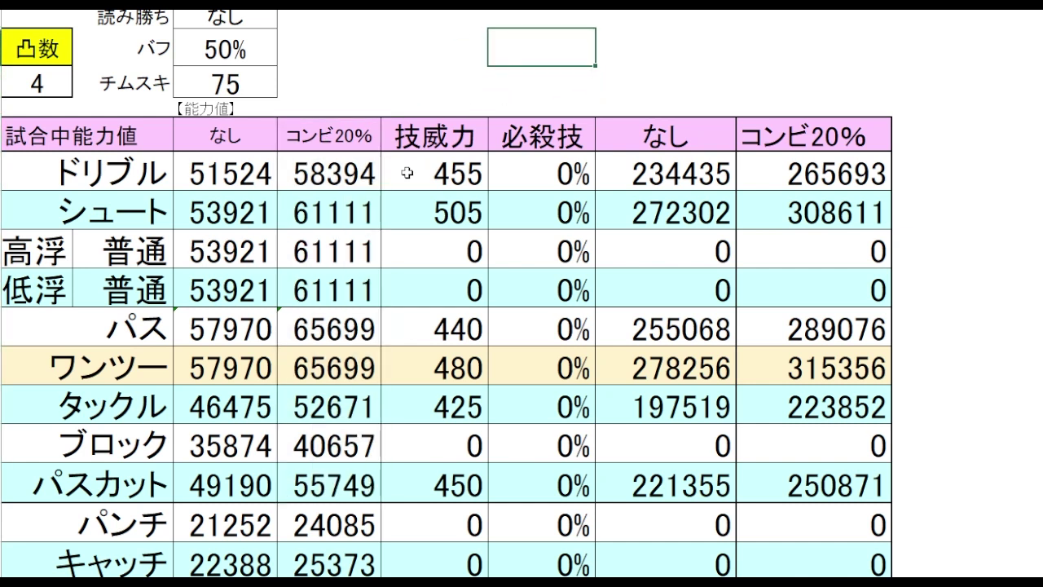
left_click(378, 174)
left_click(363, 203)
left_click(366, 329)
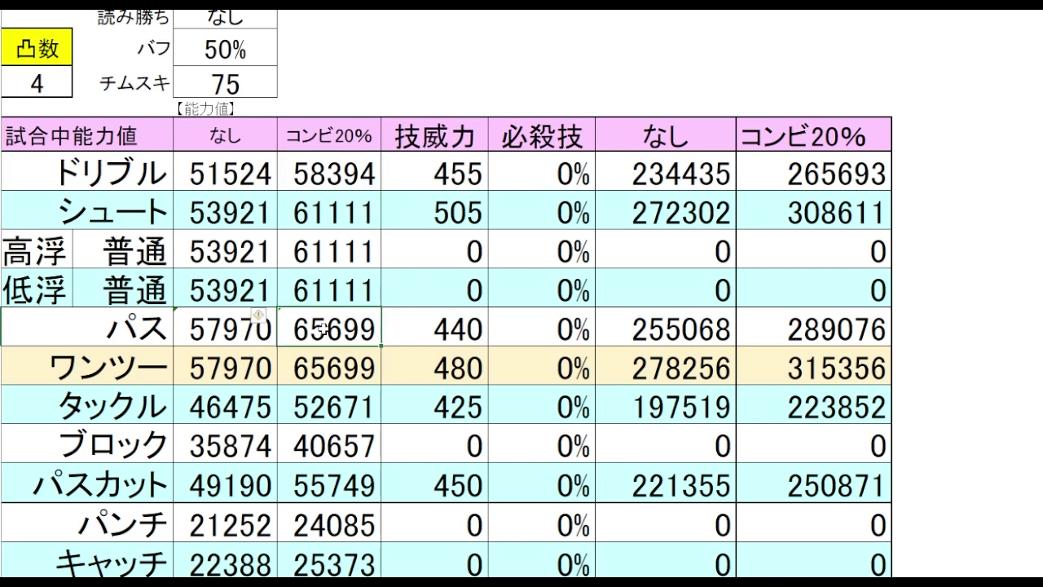
left_click(357, 413)
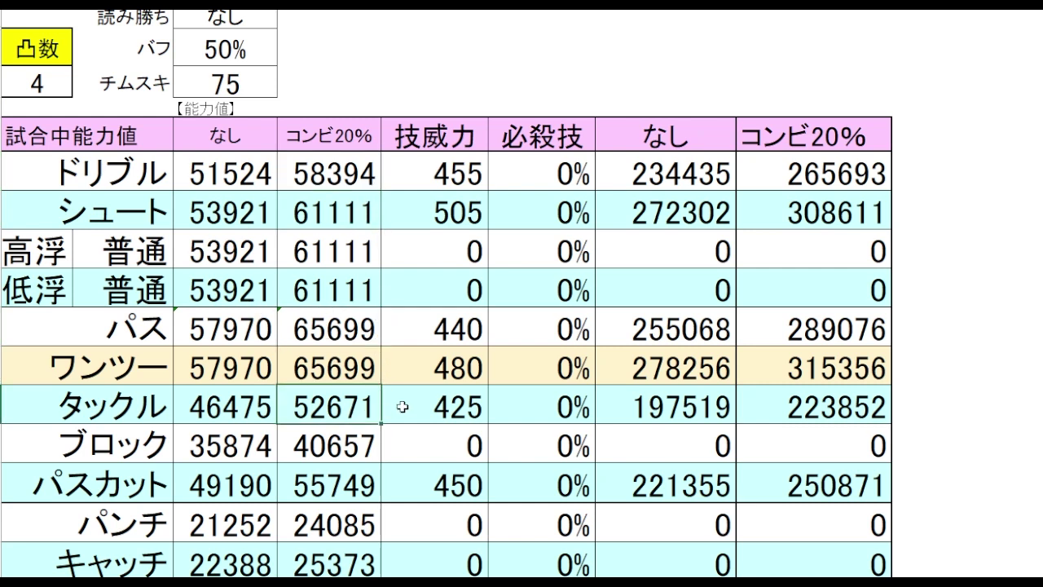
left_click(368, 488)
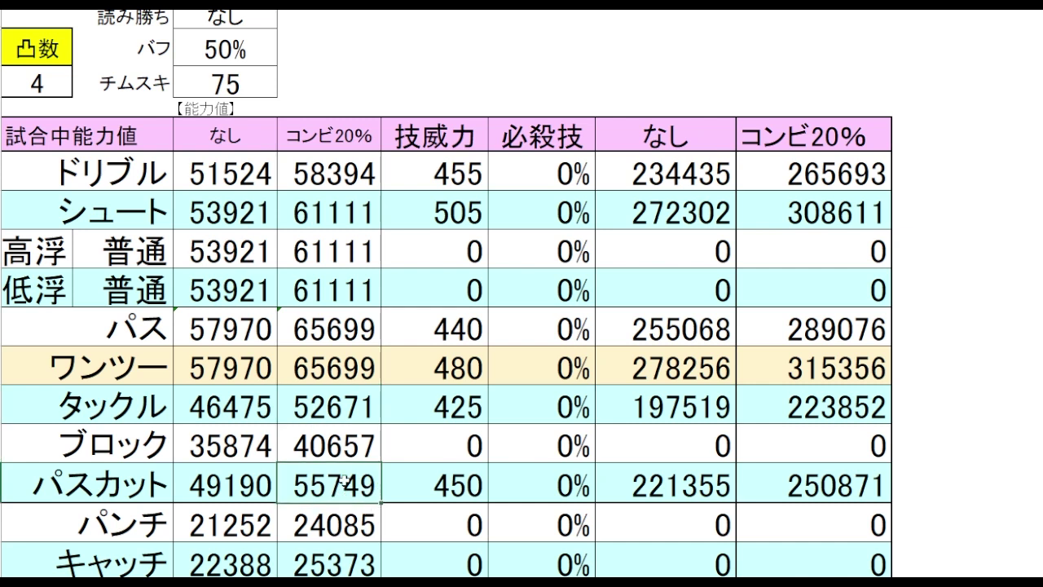
Step: Examine the 技威力 column and the skill totals under コンビ20% for ドリブル, シュート, パス, ワンツー and タックル
left_click_drag(446, 174, 448, 487)
left_click(1009, 281)
left_click(978, 216)
left_click_drag(964, 168, 979, 346)
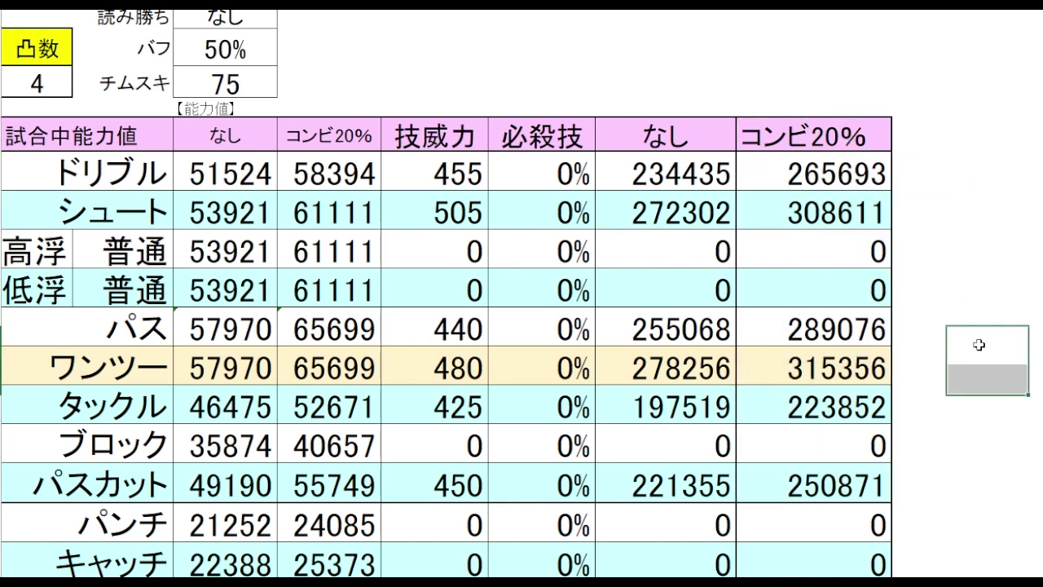
left_click(881, 175)
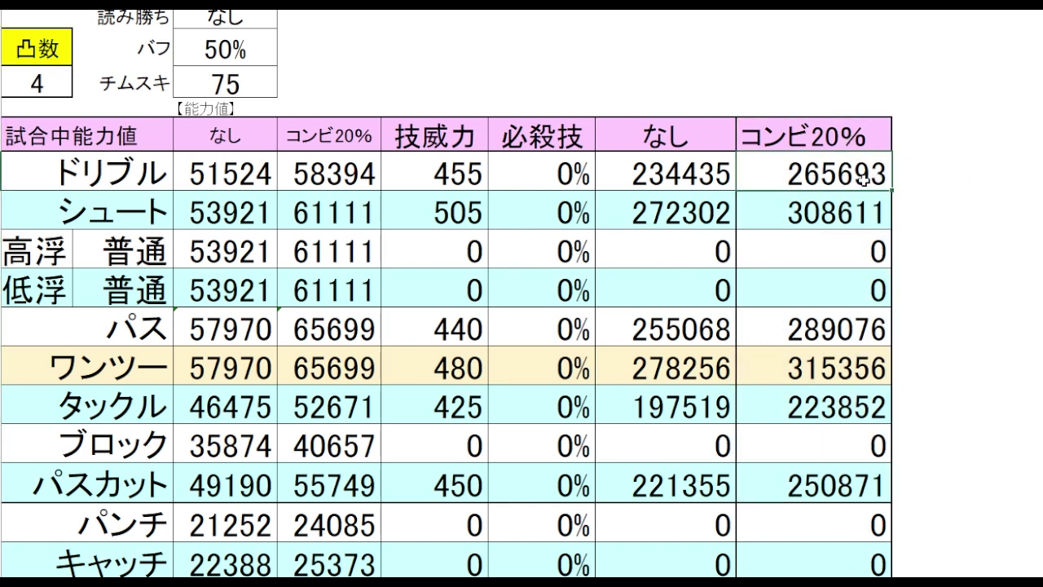
left_click(866, 212)
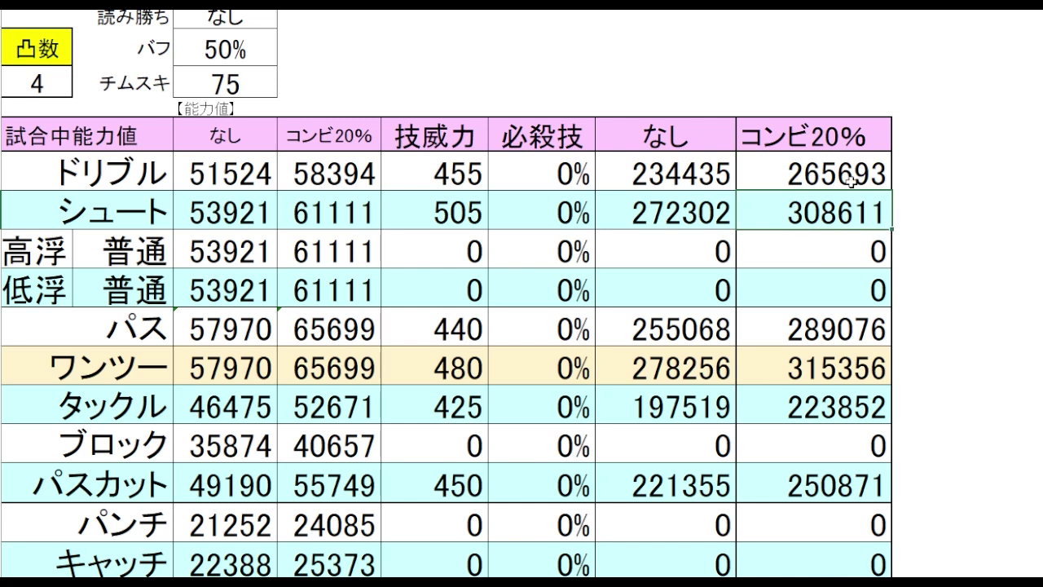
left_click(857, 336)
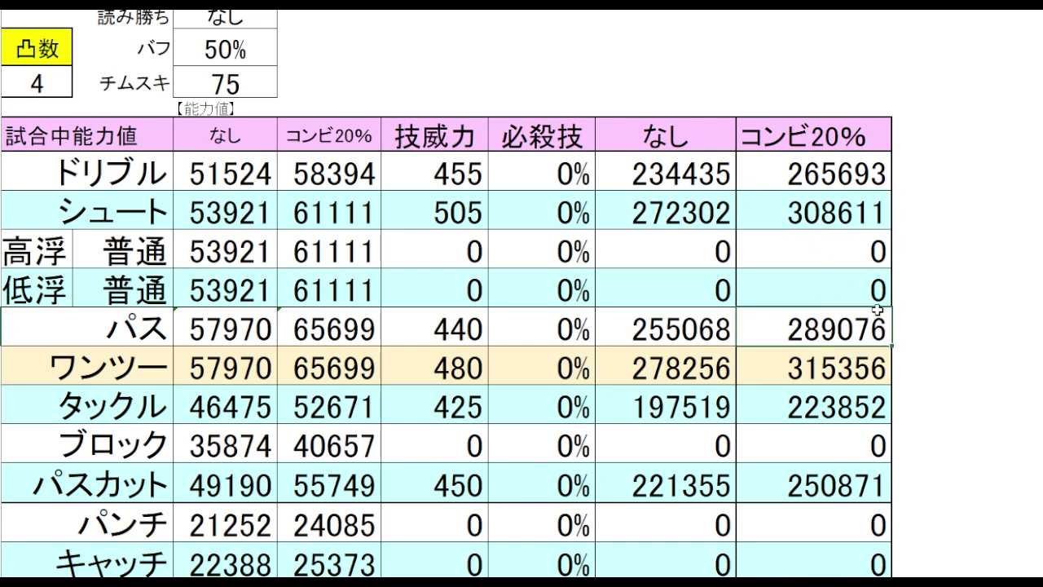
left_click(866, 367)
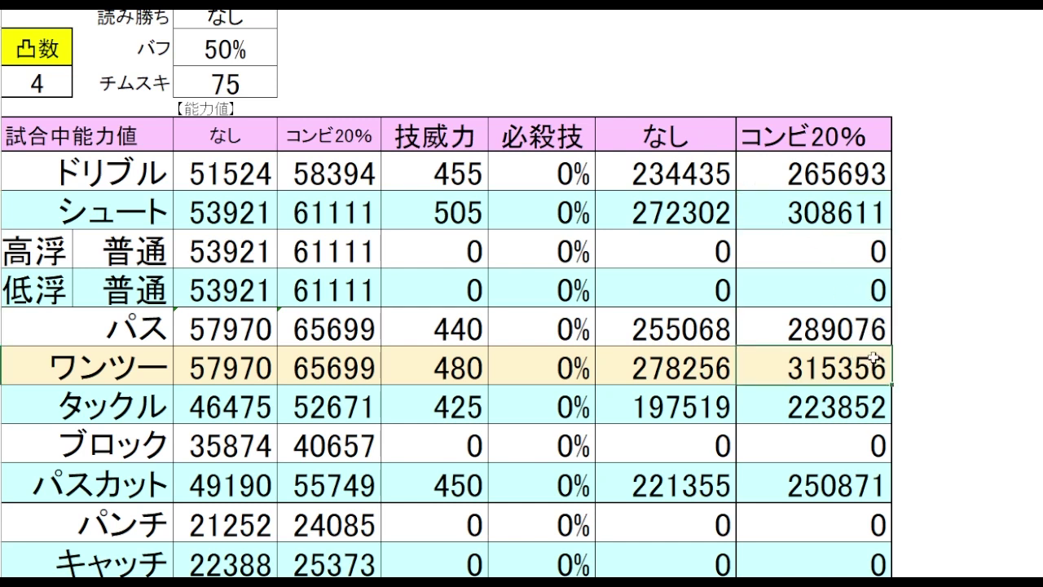
left_click(867, 402)
key("Down")
left_click(924, 406)
left_click(950, 372)
key("Up")
left_click(543, 37)
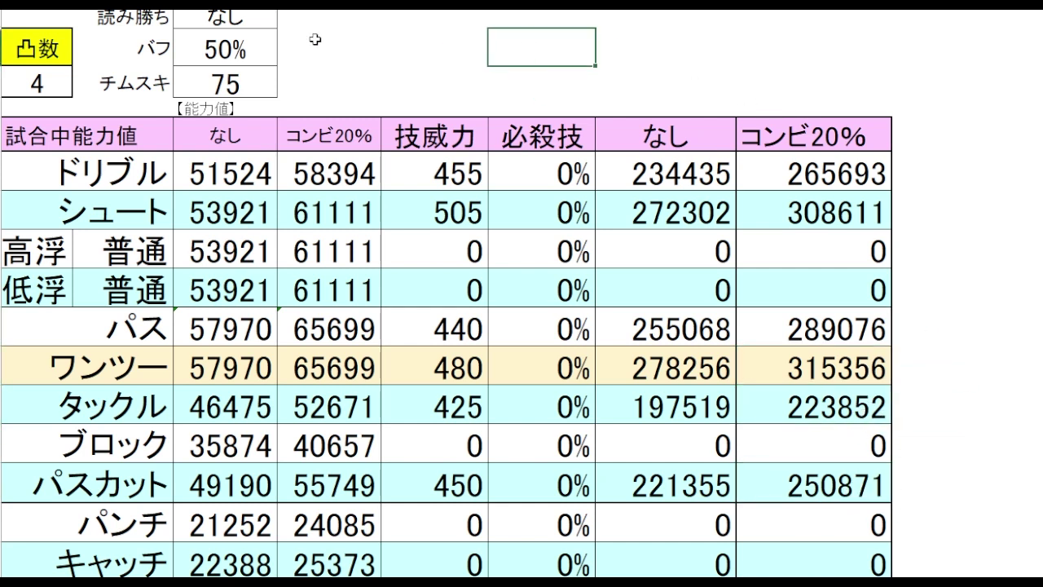
Step: Set the 読み勝ち option above the in-match ability table to あり
left_click(270, 26)
left_click(283, 19)
left_click(220, 38)
left_click(1003, 246)
left_click(1013, 155)
Step: Compare the recalculated コンビ20% skill totals for ドリブル and パス with 読み勝ち applied
left_click(852, 171)
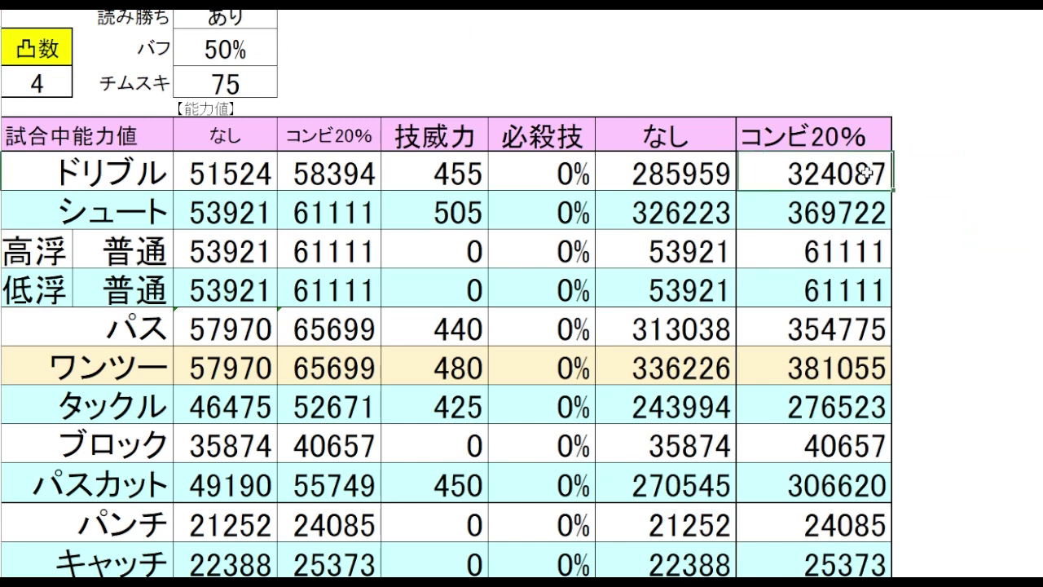
left_click(867, 334)
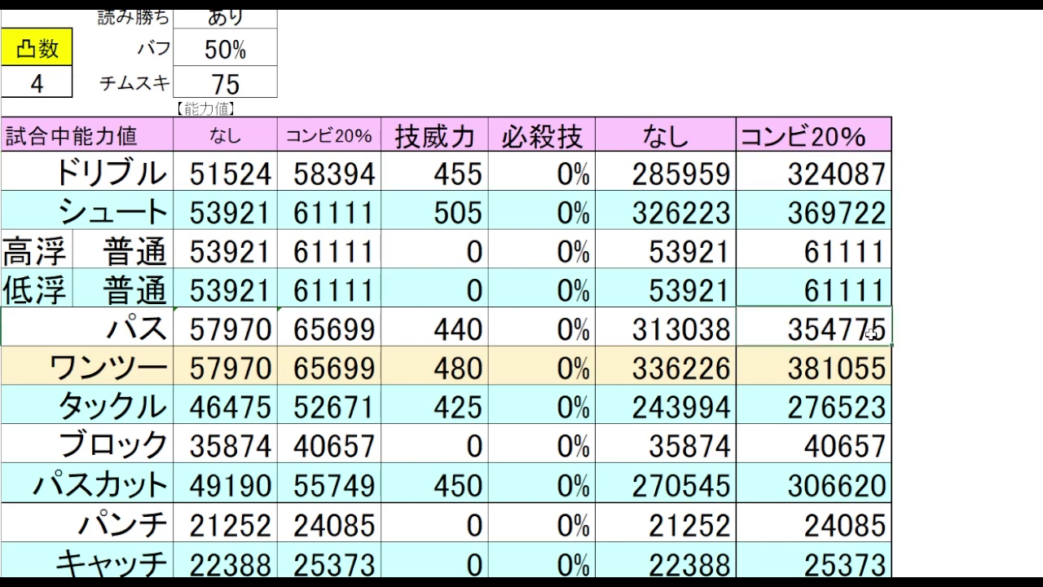
left_click(856, 250)
left_click(853, 172)
left_click(875, 330)
left_click(851, 172)
left_click(927, 166)
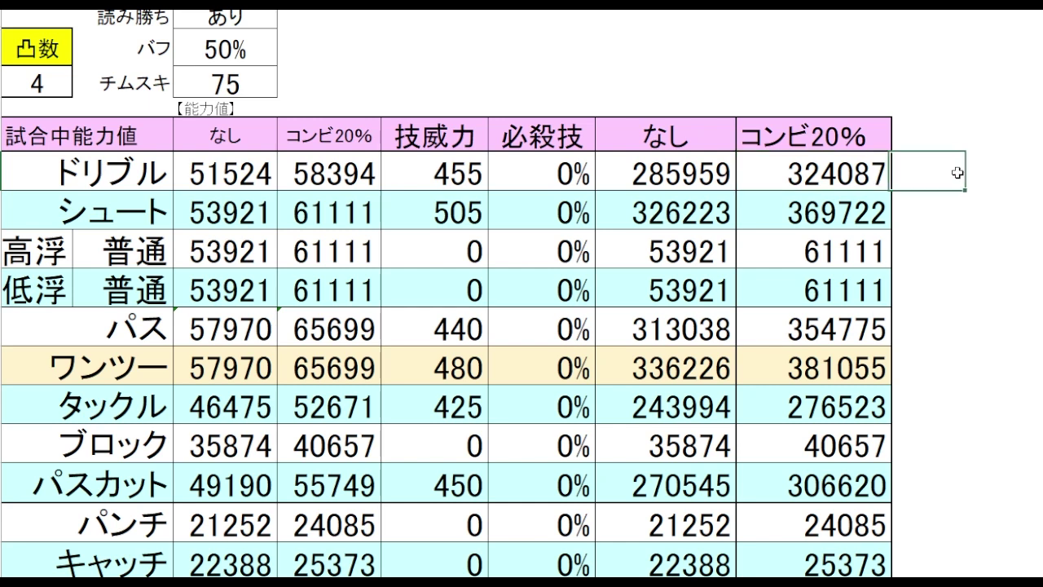
Step: Examine the コンビ20% skill totals for シュート, タックル and パスカット with 読み勝ち applied
left_click(880, 219)
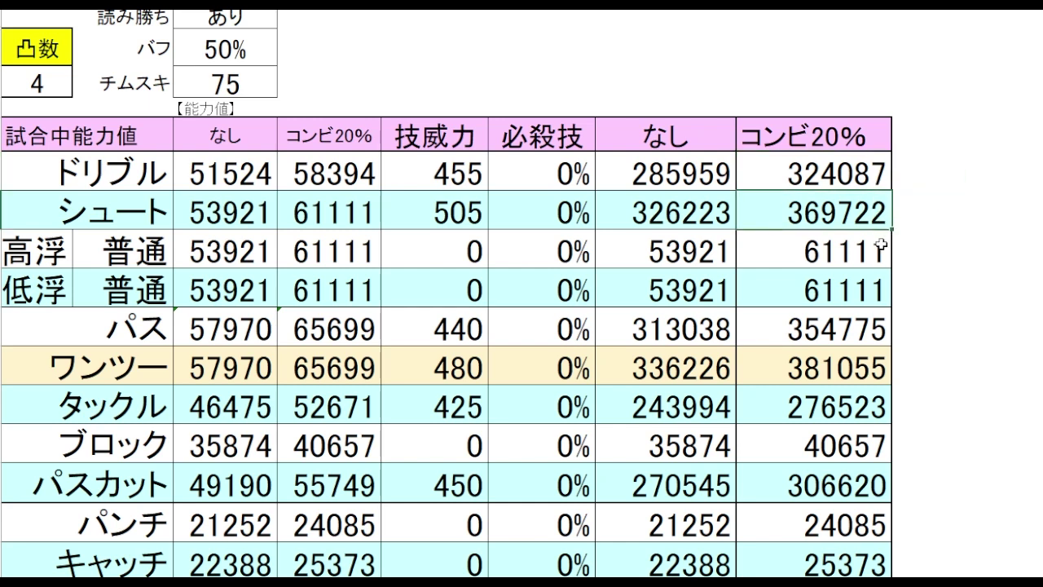
left_click(901, 214)
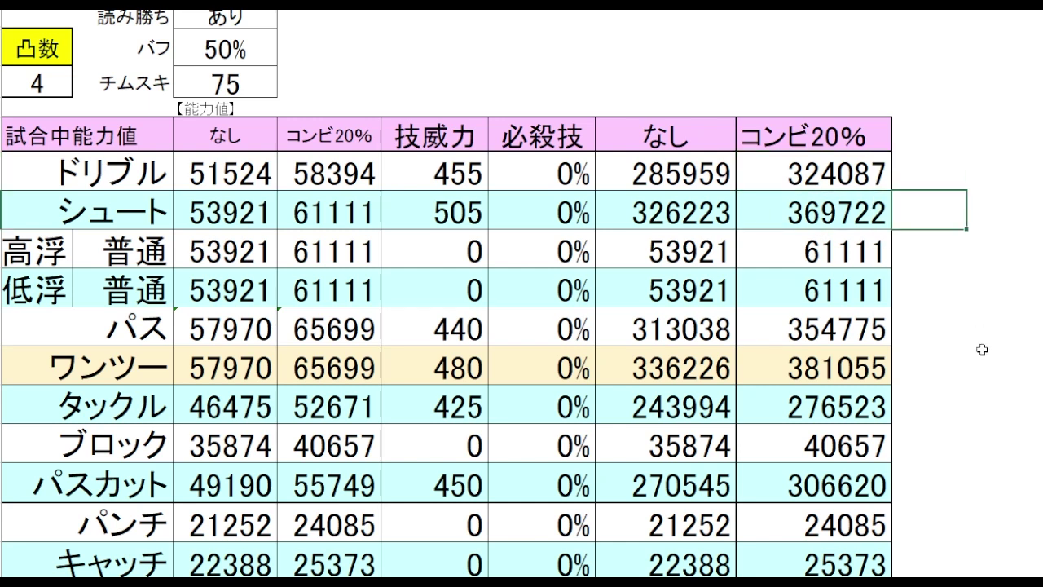
left_click(974, 403)
left_click(839, 414)
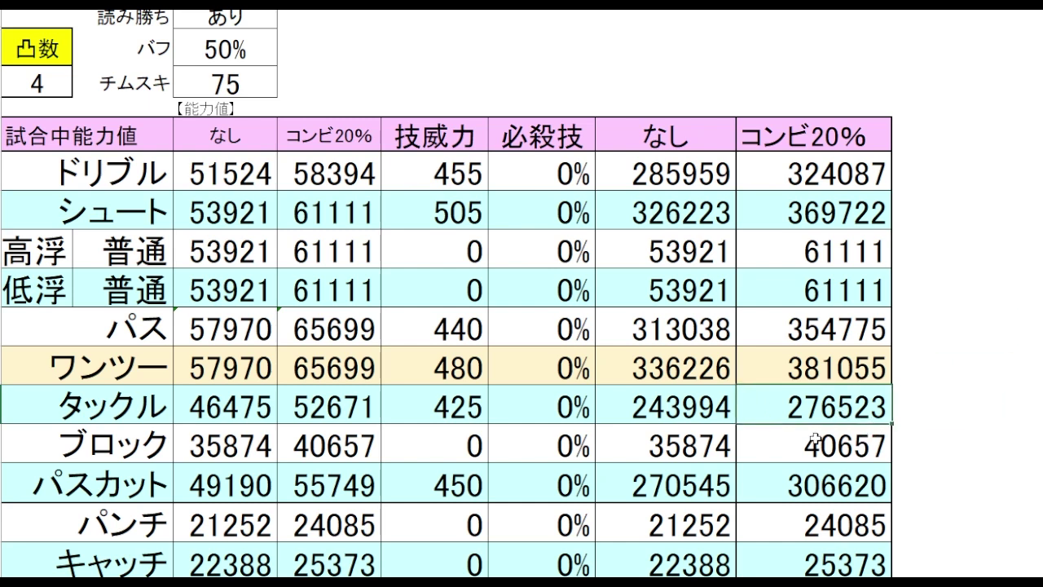
left_click(867, 482)
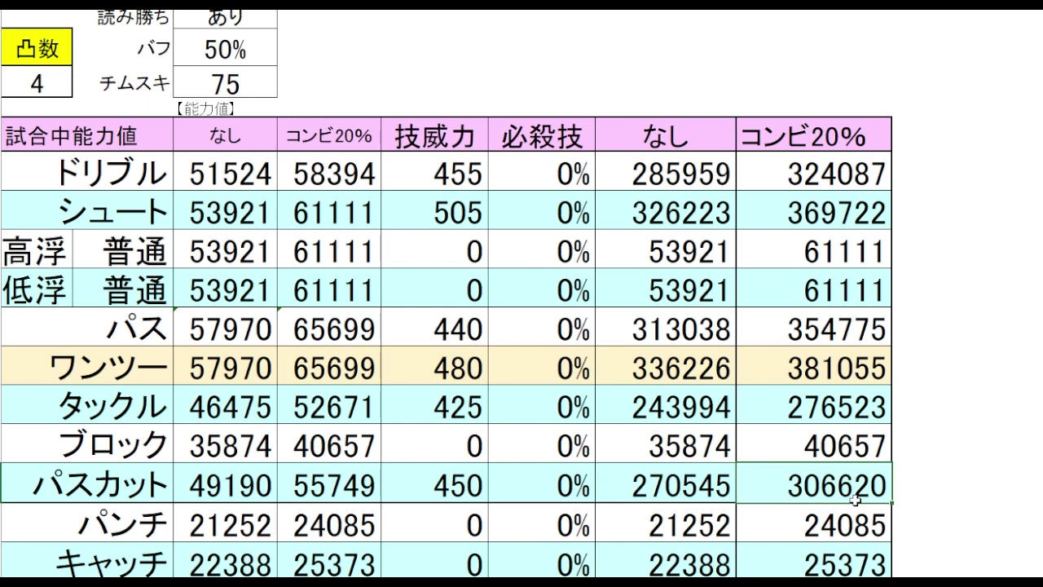
left_click(864, 407)
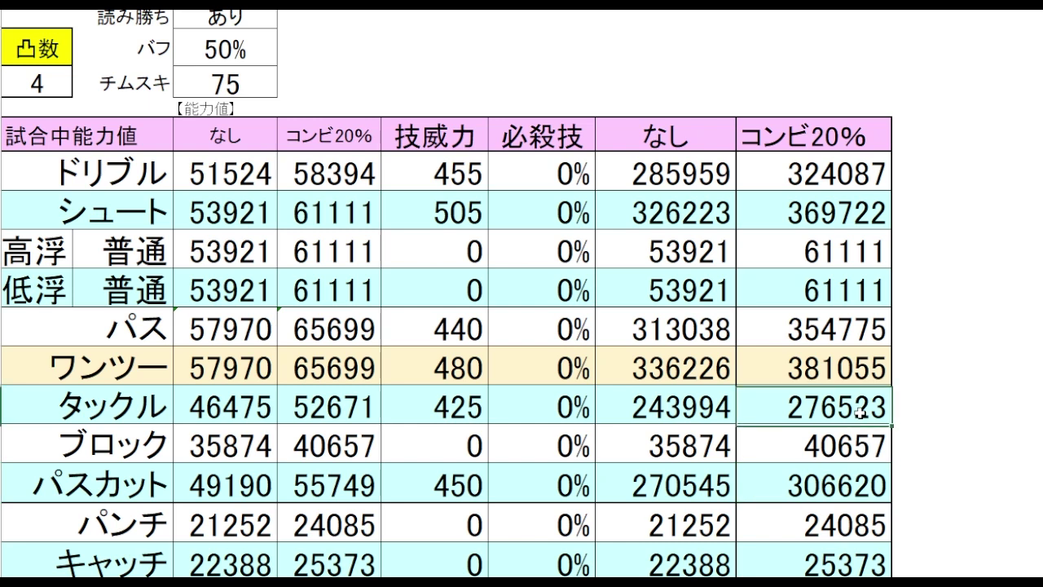
left_click(951, 404)
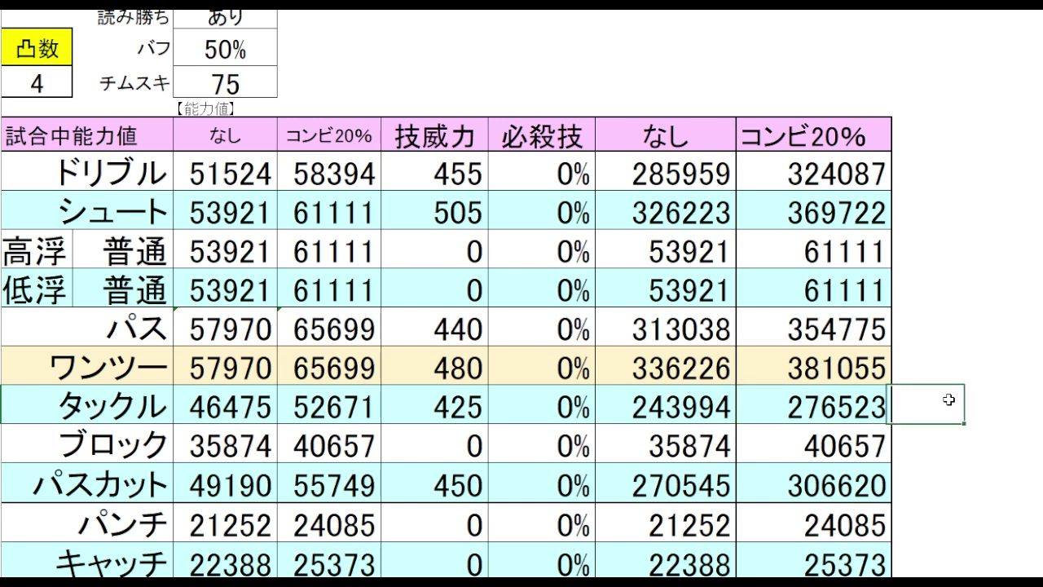
Step: Set the 読み勝ち option above the in-match ability table to なし
left_click(936, 281)
left_click(542, 47)
left_click(274, 18)
key("alt+Down")
key("Down")
key("Return")
left_click(428, 47)
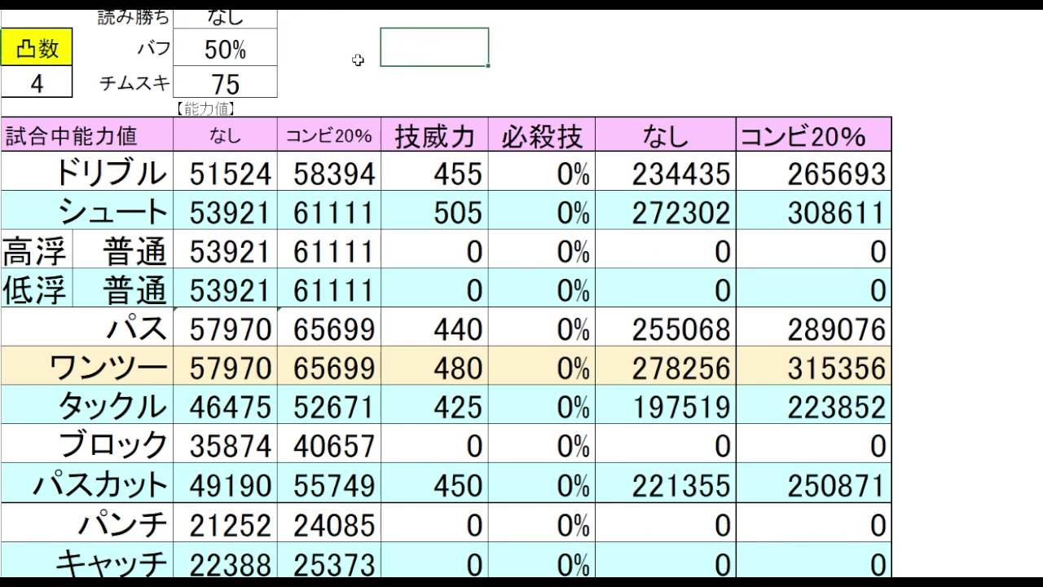
Step: Set バフ to 55% and check the コンビ20% totals for ワンツー, ドリブル, タックル and パスカット
left_click(220, 49)
type("55")
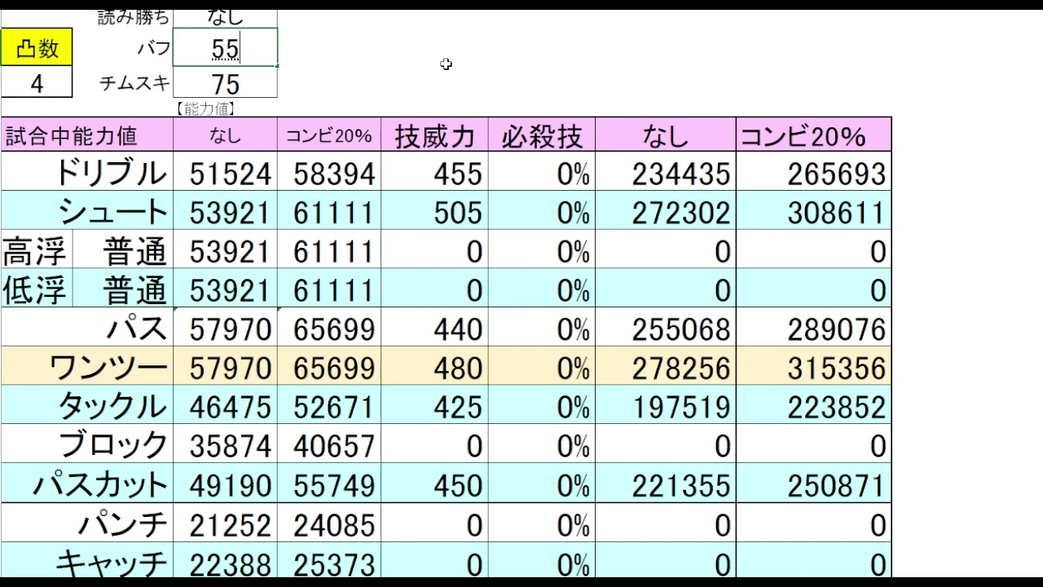
type("%")
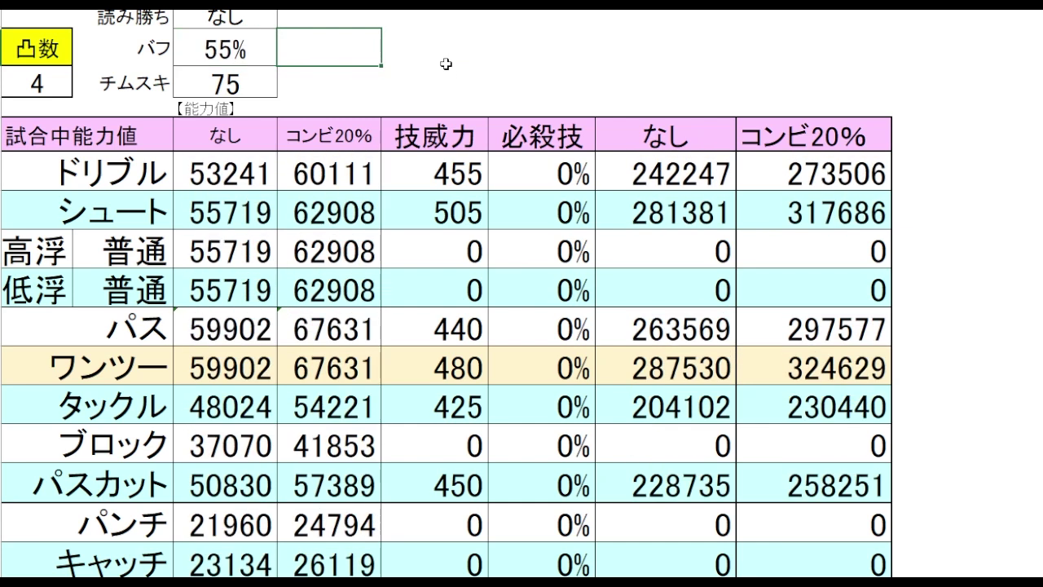
left_click(947, 279)
left_click(981, 375)
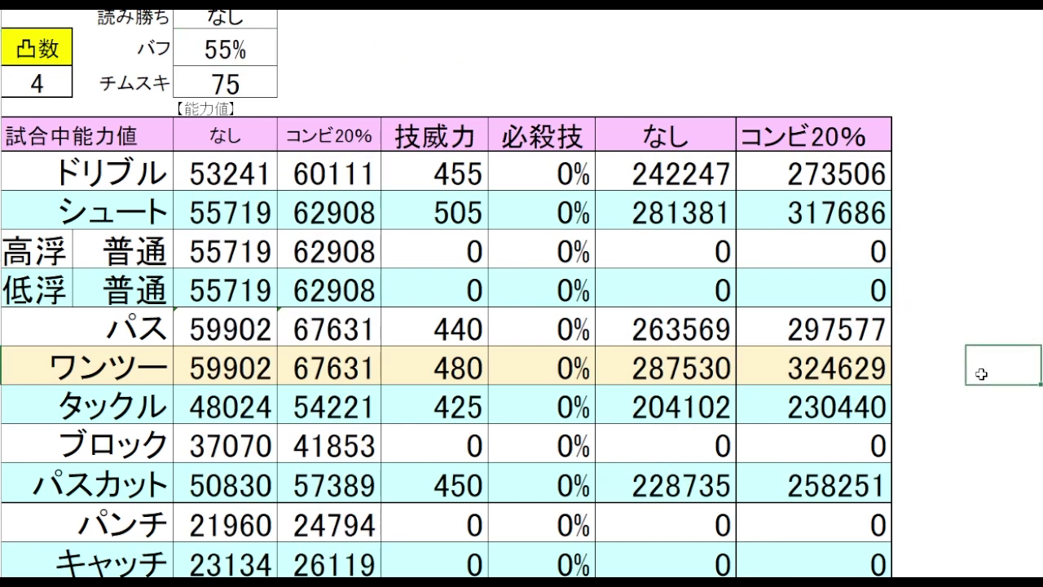
left_click(877, 377)
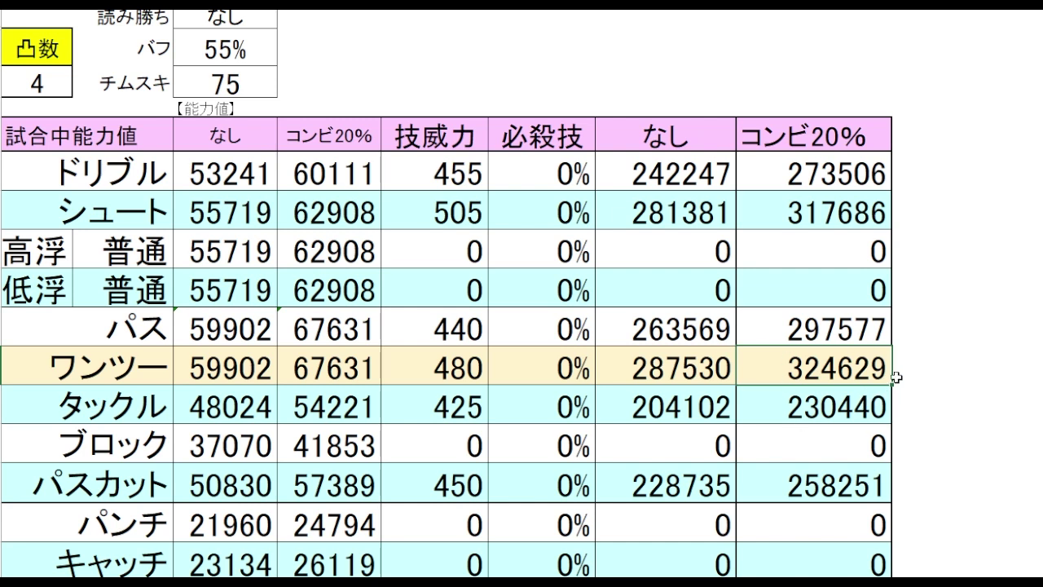
left_click(842, 174)
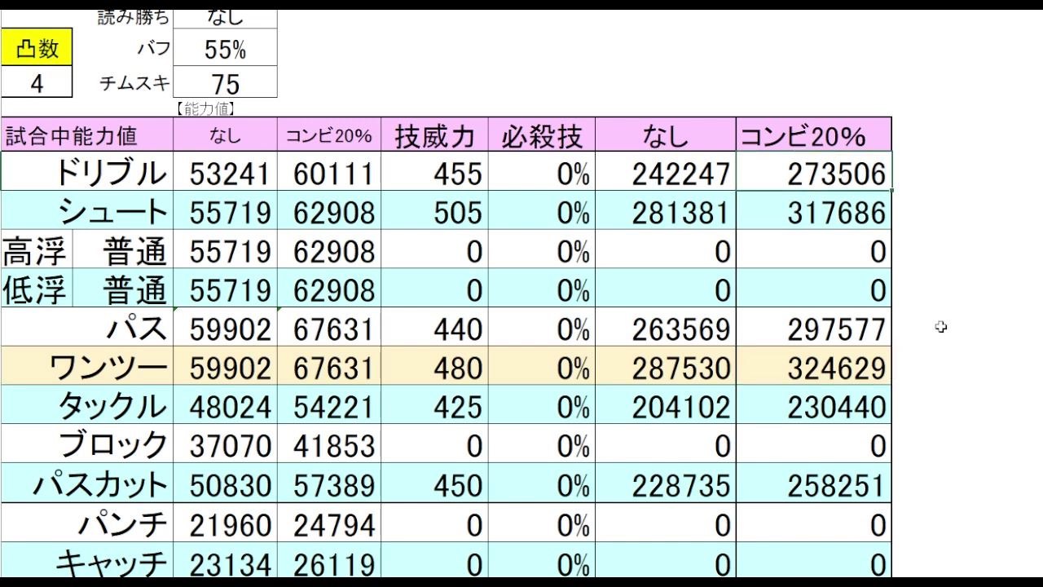
left_click(974, 371)
left_click_drag(840, 411, 847, 479)
left_click(1001, 445)
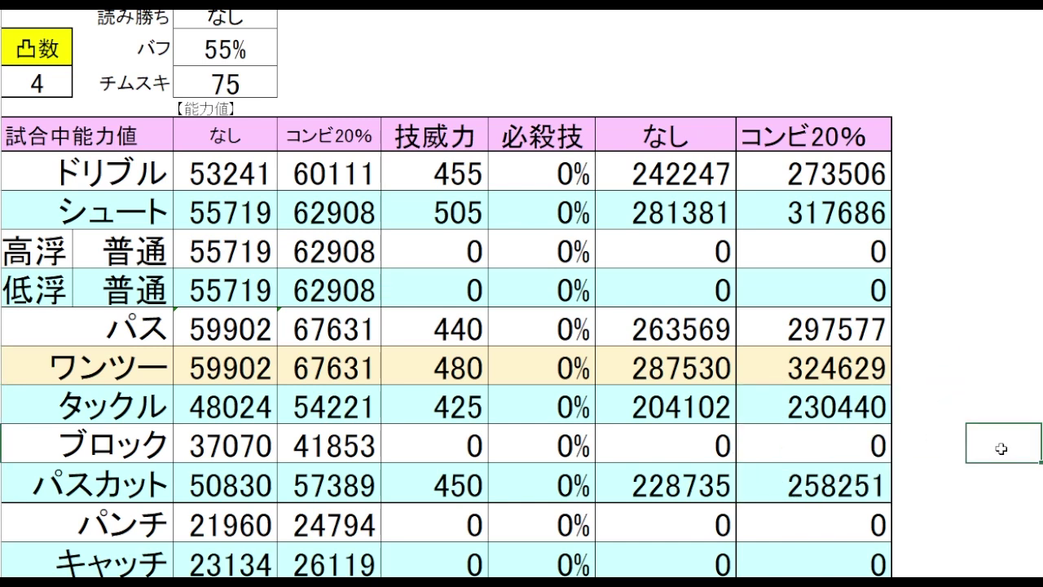
Step: Set バフ to 60% and check the コンビ20% total for タックル
left_click(268, 63)
type("60")
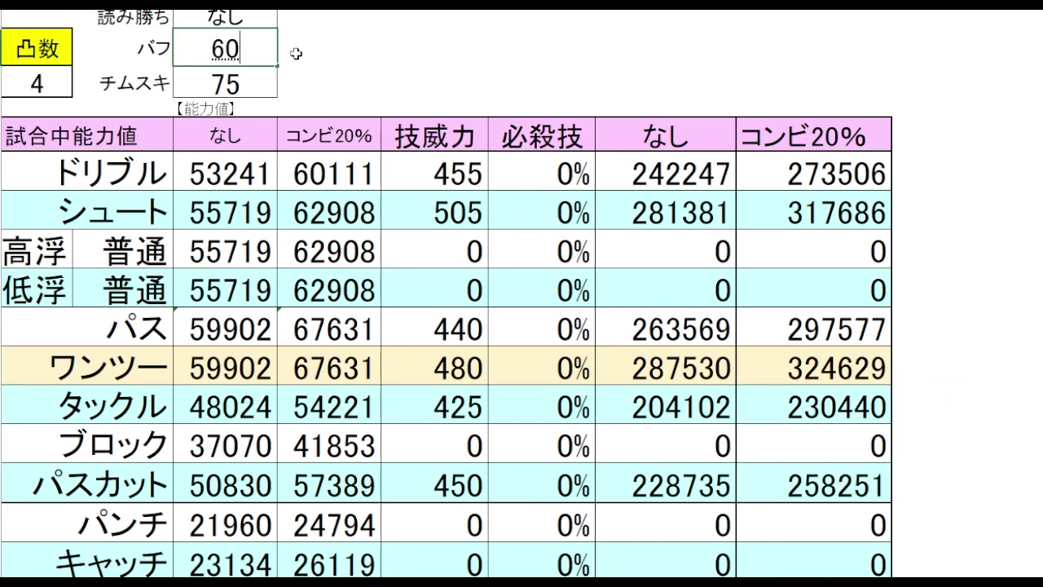
key("Return")
left_click(1010, 338)
left_click(848, 412)
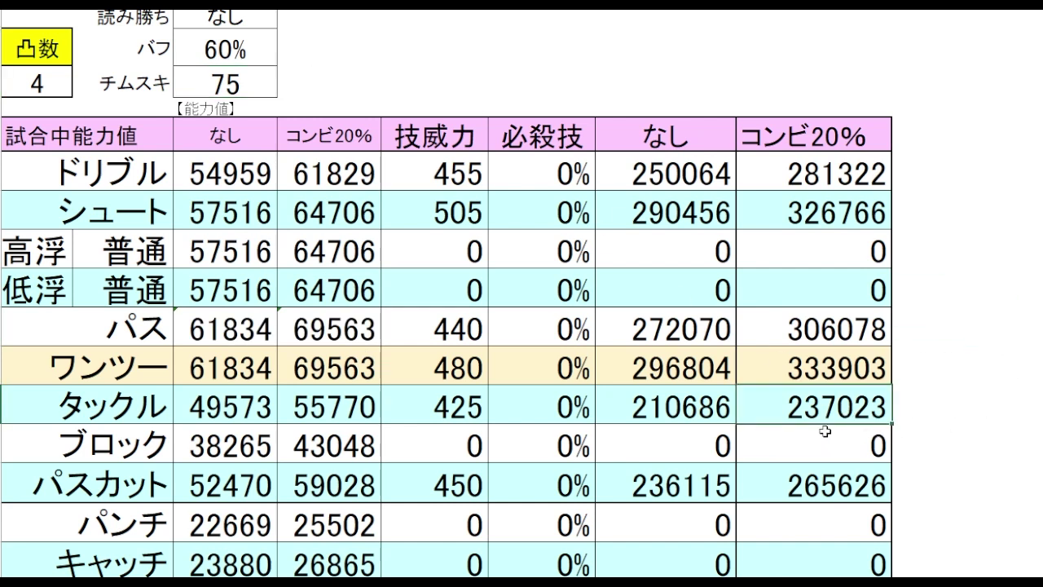
left_click(934, 401)
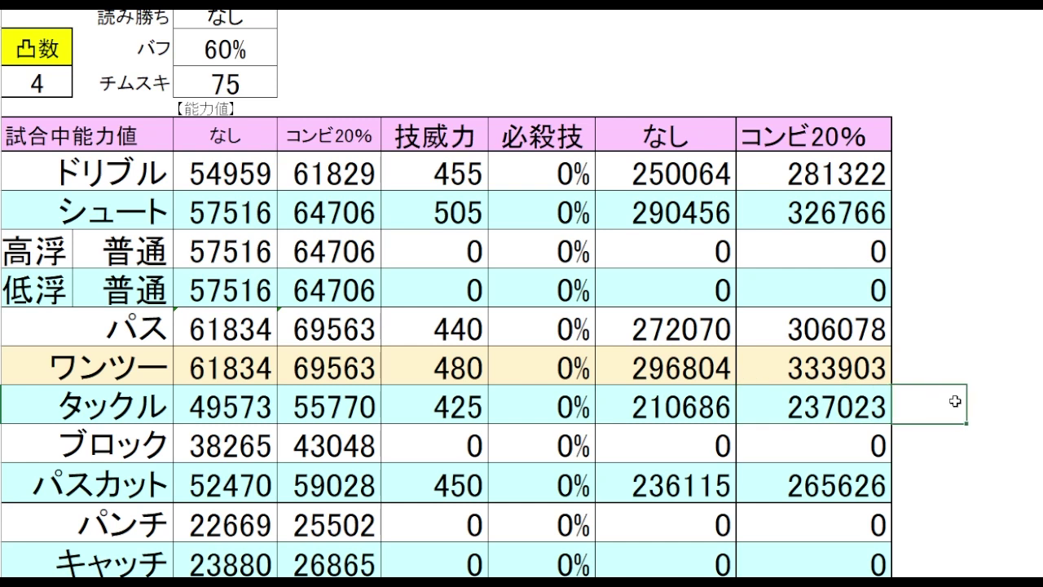
left_click(947, 367)
left_click(1001, 411)
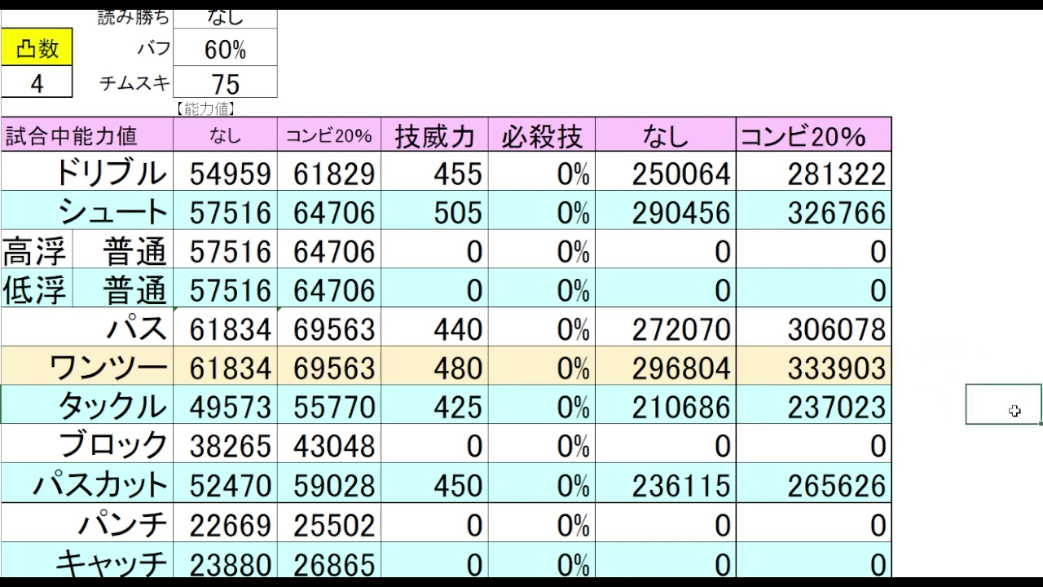
Step: Open the 技威力合算値比較 sheet and sort the character rows by ドリブル total in descending order
left_click(414, 54)
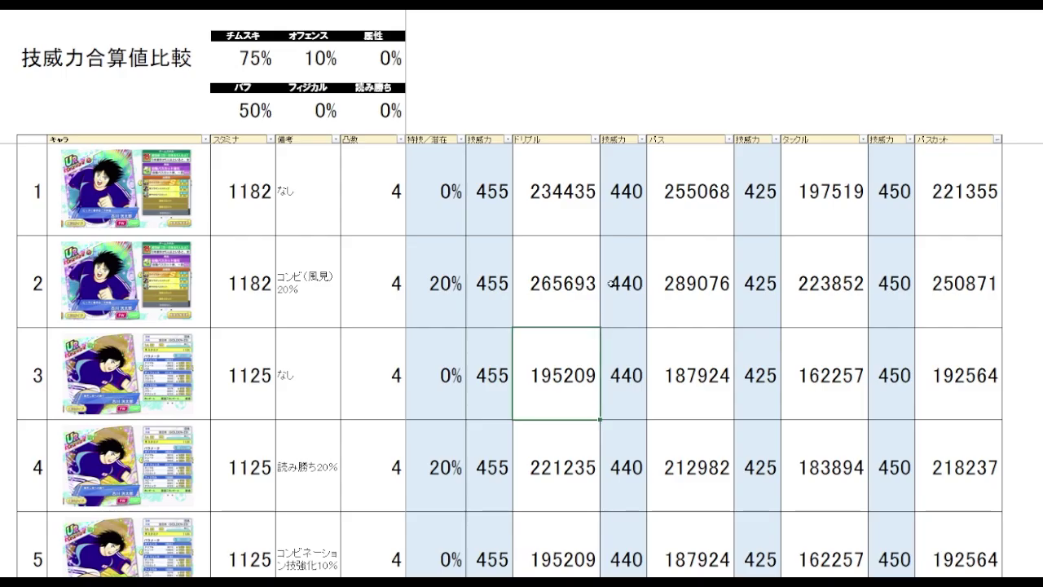
left_click(578, 72)
left_click(577, 55)
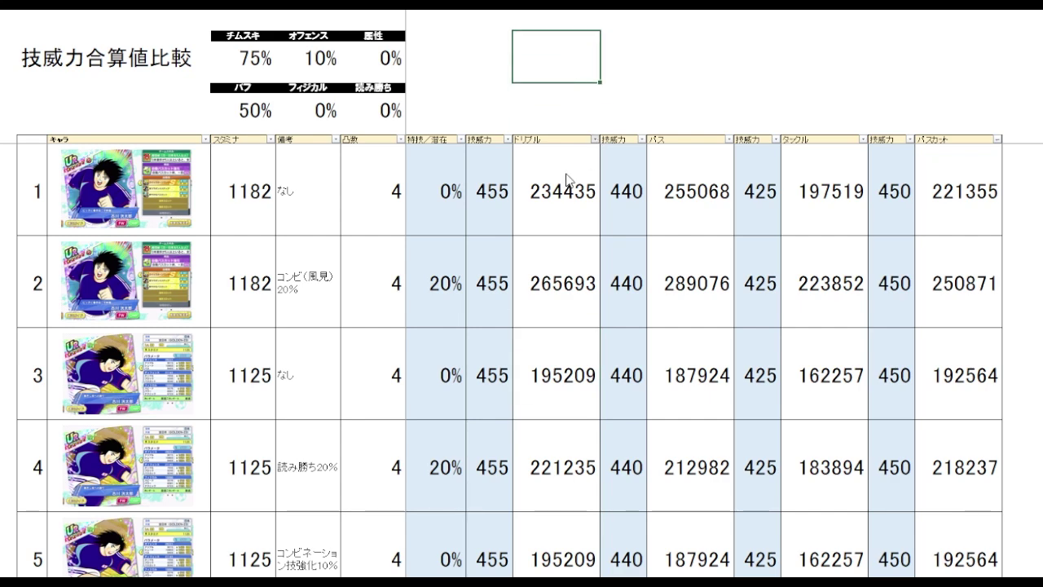
left_click(665, 95)
left_click(577, 88)
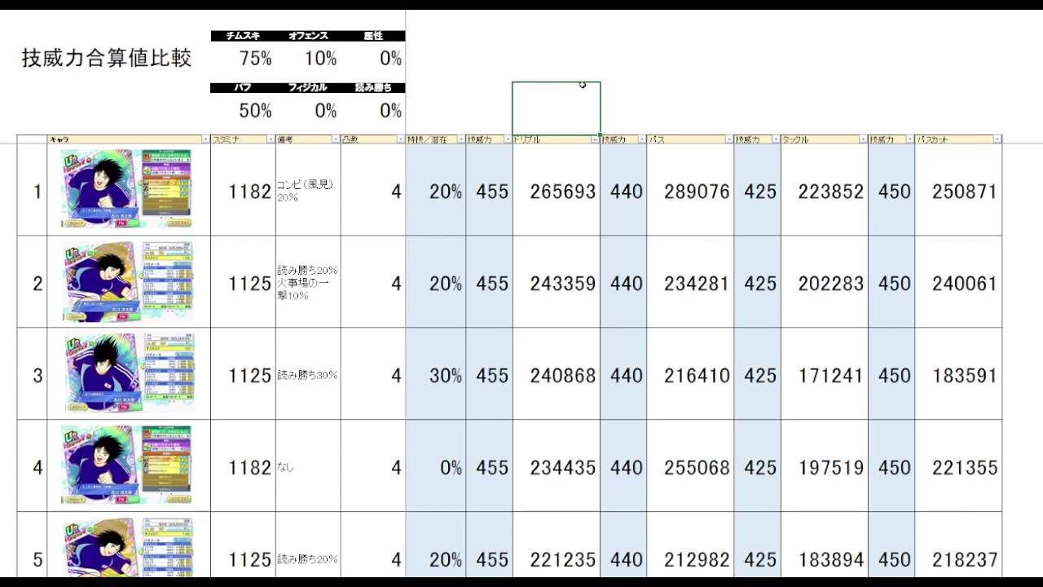
Step: Compare the ドリブル and パス totals of the first-ranked コンビ(風見)20% card with the second-ranked card
left_click(322, 230)
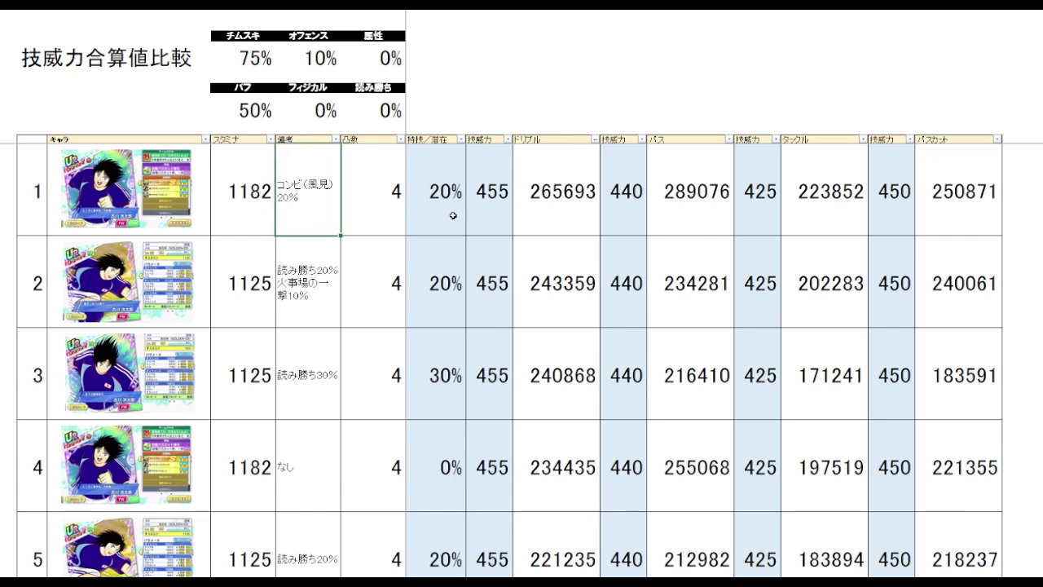
left_click(583, 214)
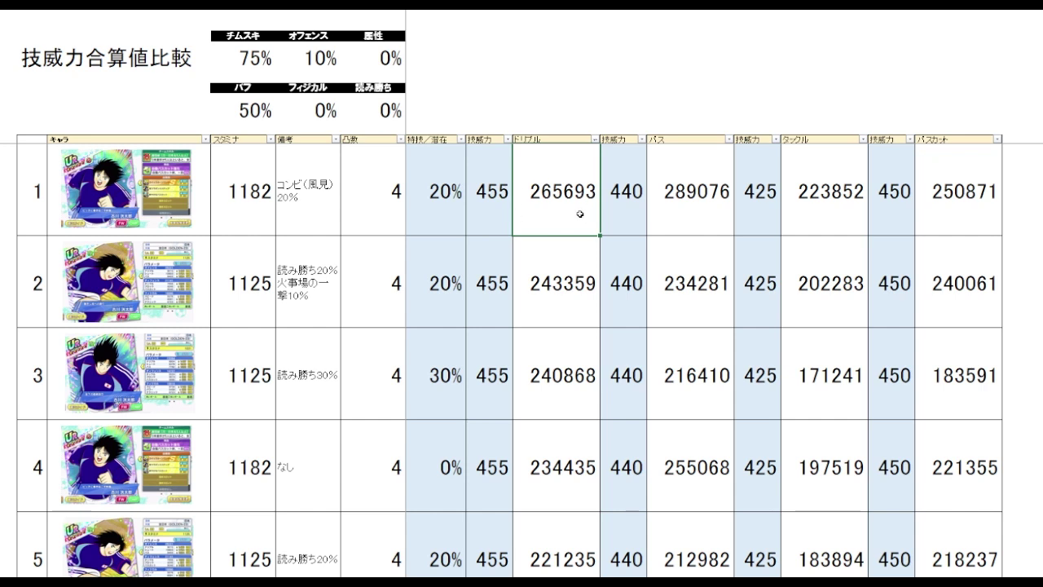
left_click(582, 319)
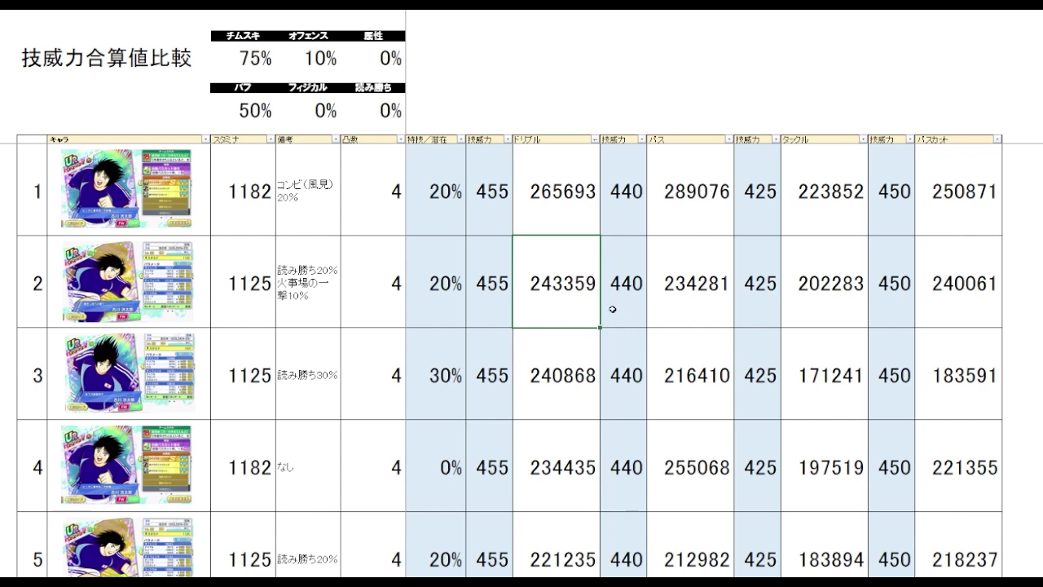
left_click(573, 221)
left_click(573, 245)
left_click(691, 194)
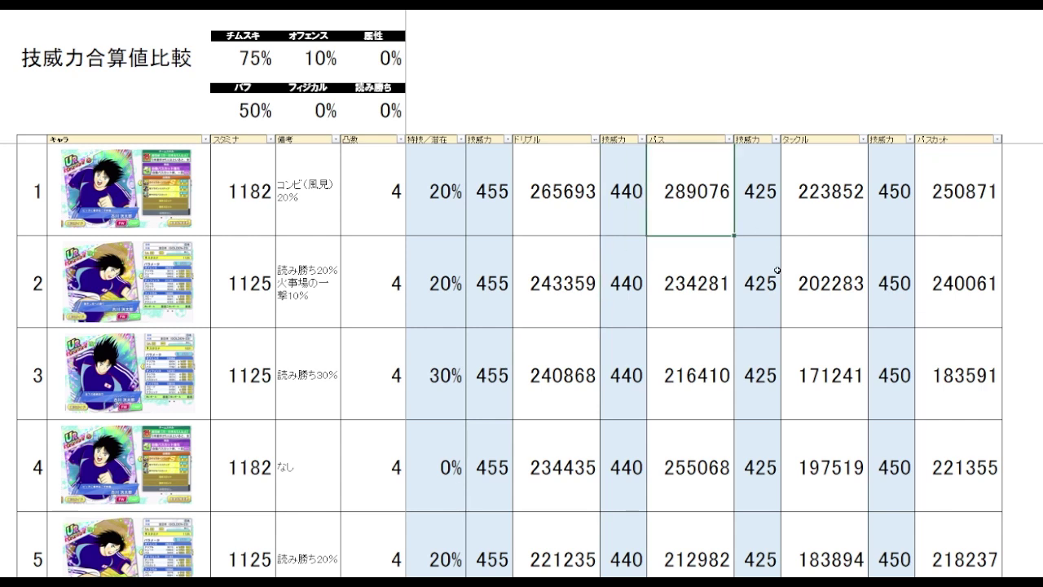
left_click(715, 310)
left_click(706, 219)
left_click(706, 291)
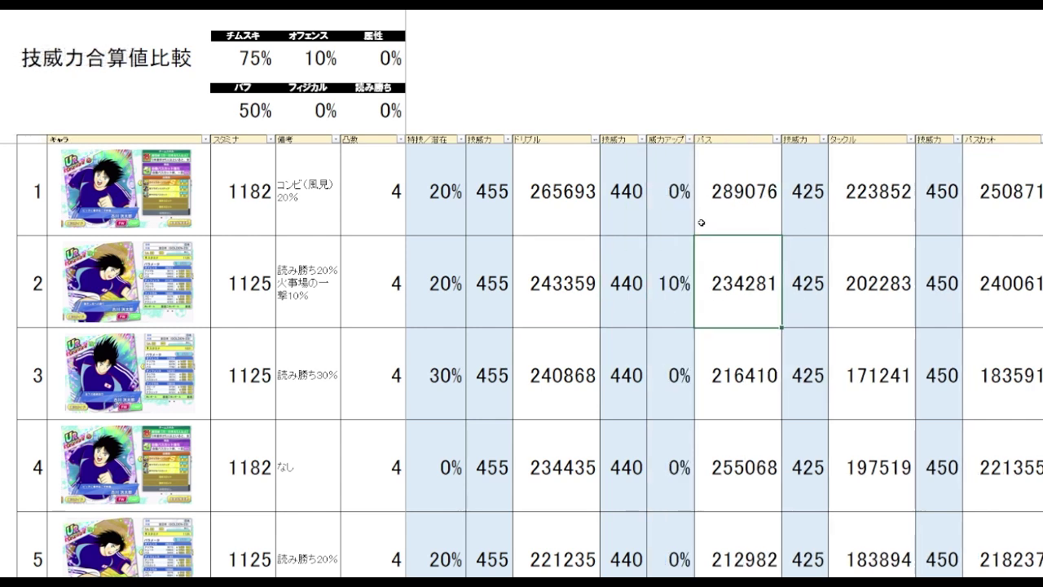
Step: For the second-ranked card's パス, set 技威力 to 480 and 威力アップ to 20%
left_click(626, 287)
type("480")
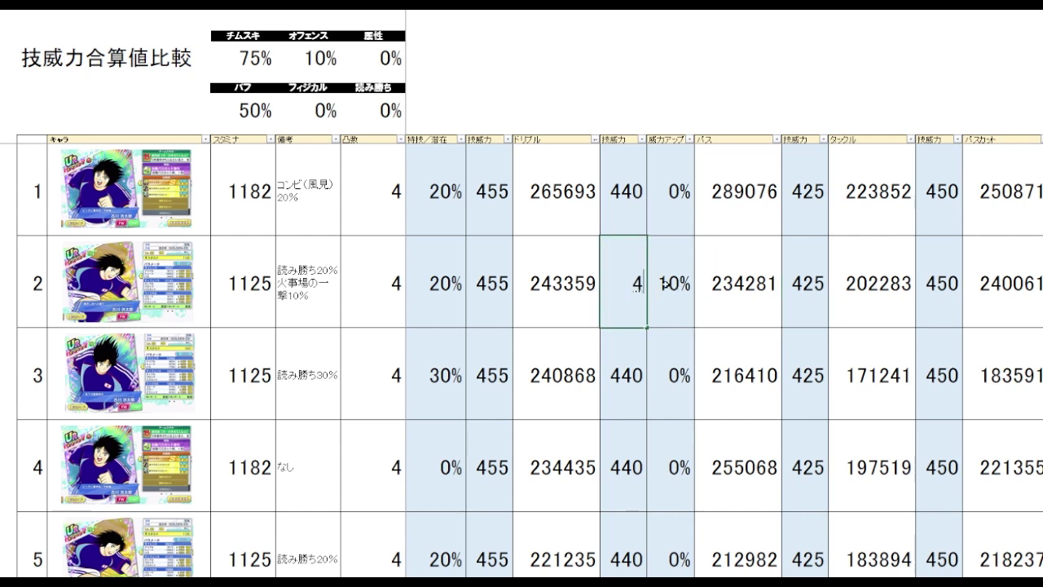
left_click(665, 282)
type("20")
key("Tab")
left_click(667, 280)
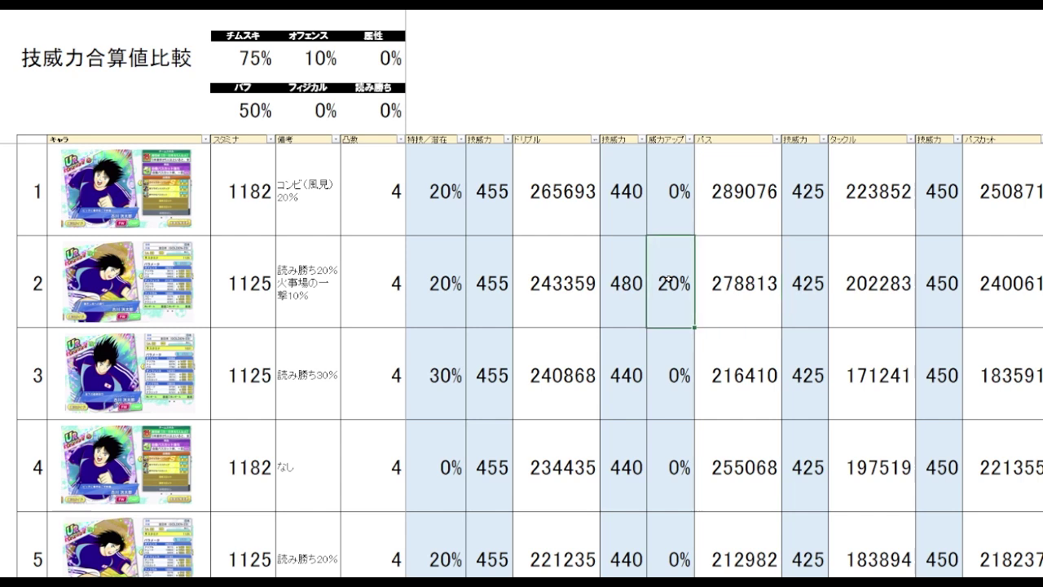
Step: Compare the パス and タックル totals of the top two cards, and check the first-ranked card's パスカット total
left_click(739, 287)
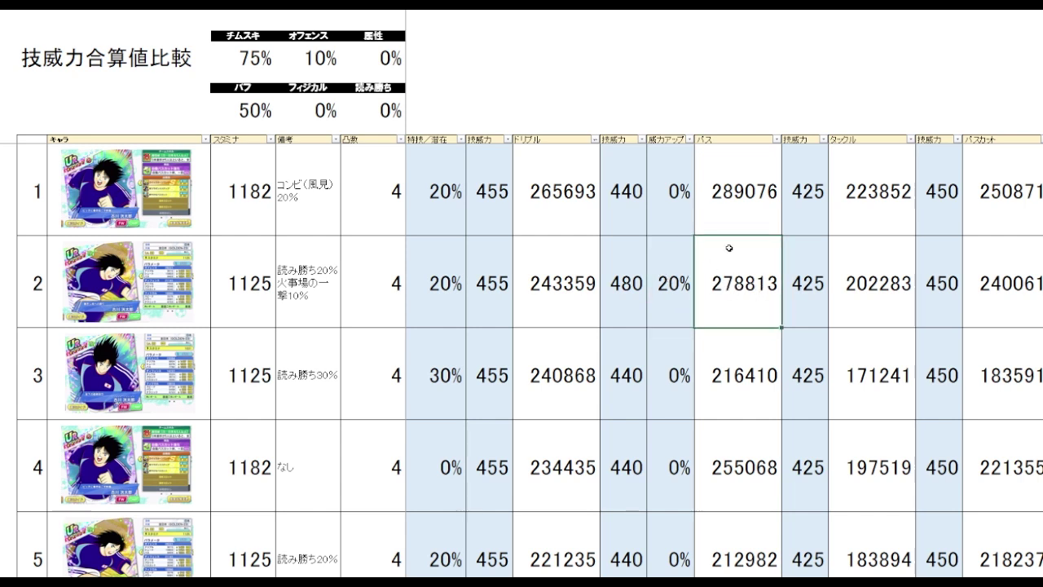
left_click(733, 214)
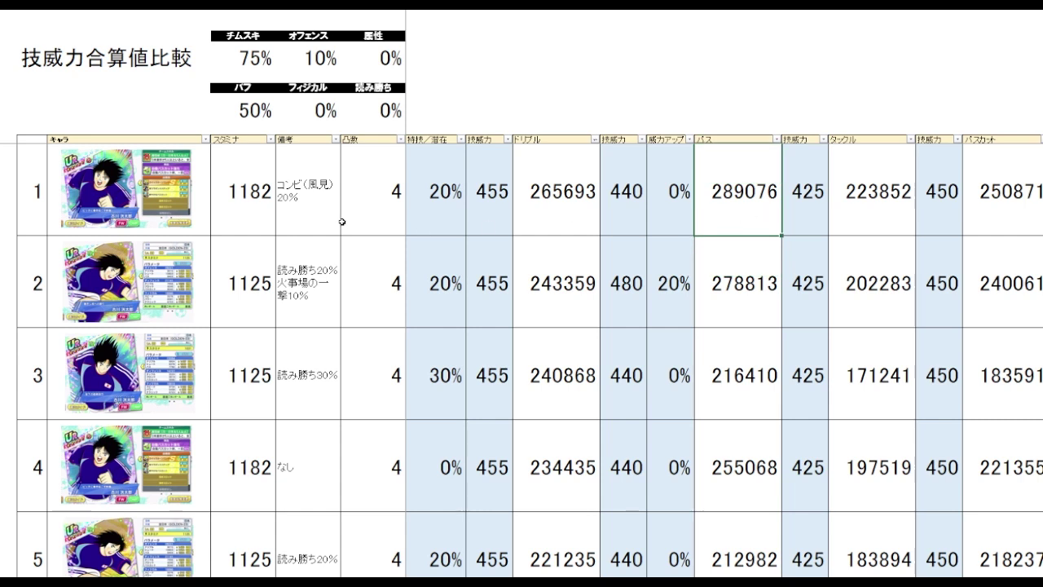
left_click(314, 217)
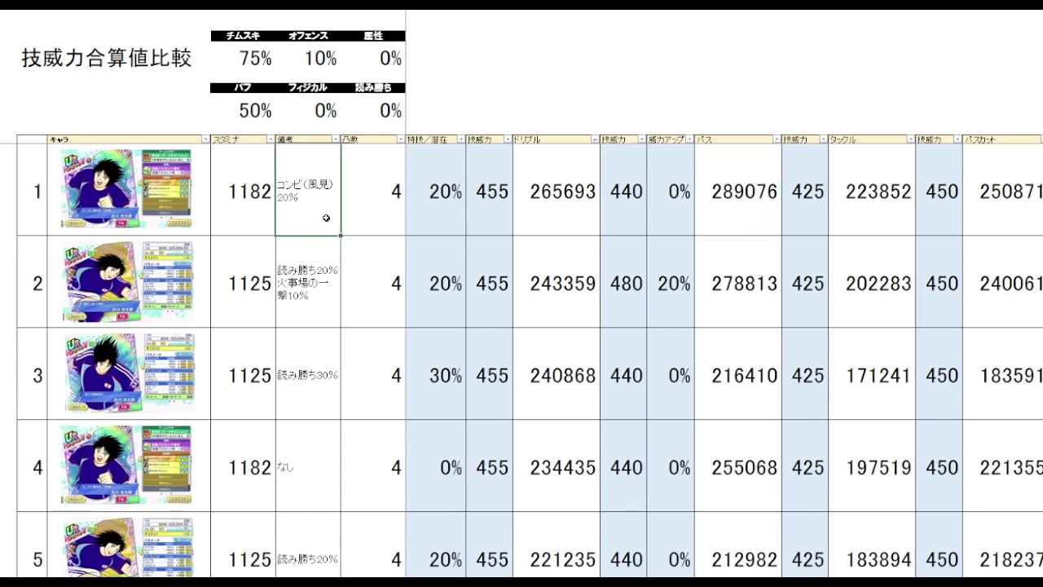
left_click(767, 224)
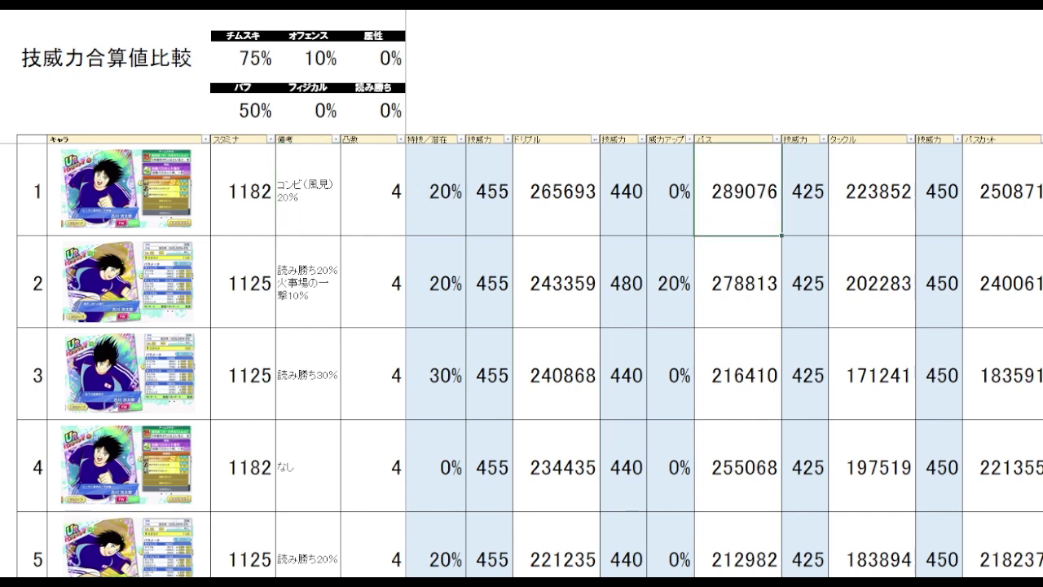
left_click(849, 222)
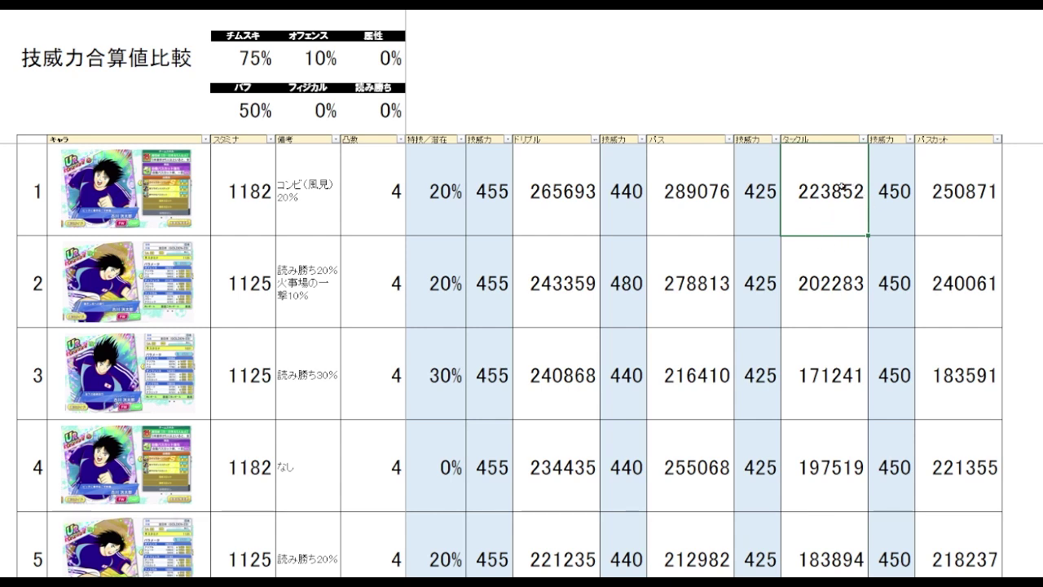
left_click(852, 311)
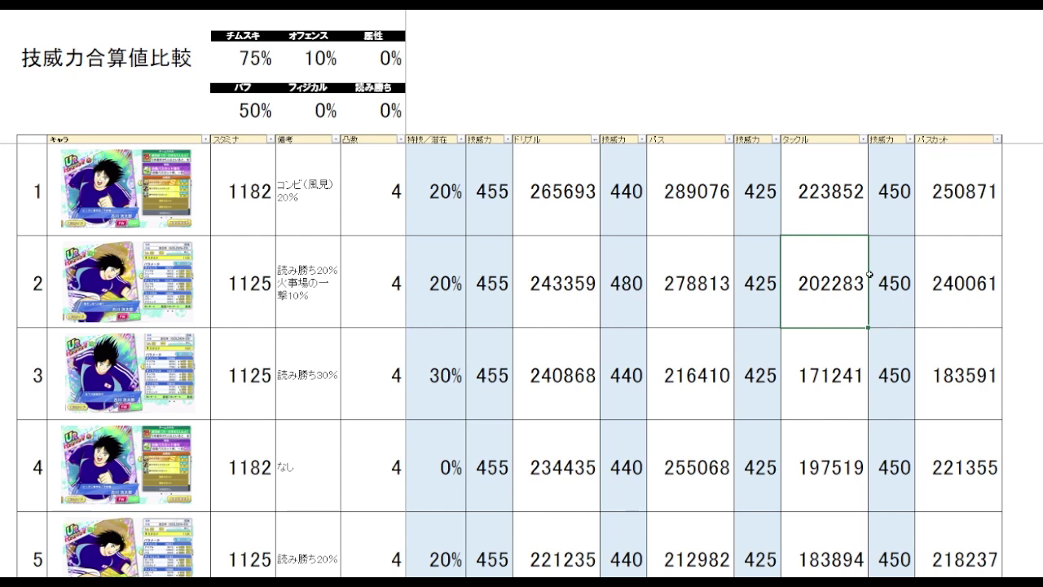
left_click_drag(840, 201, 847, 287)
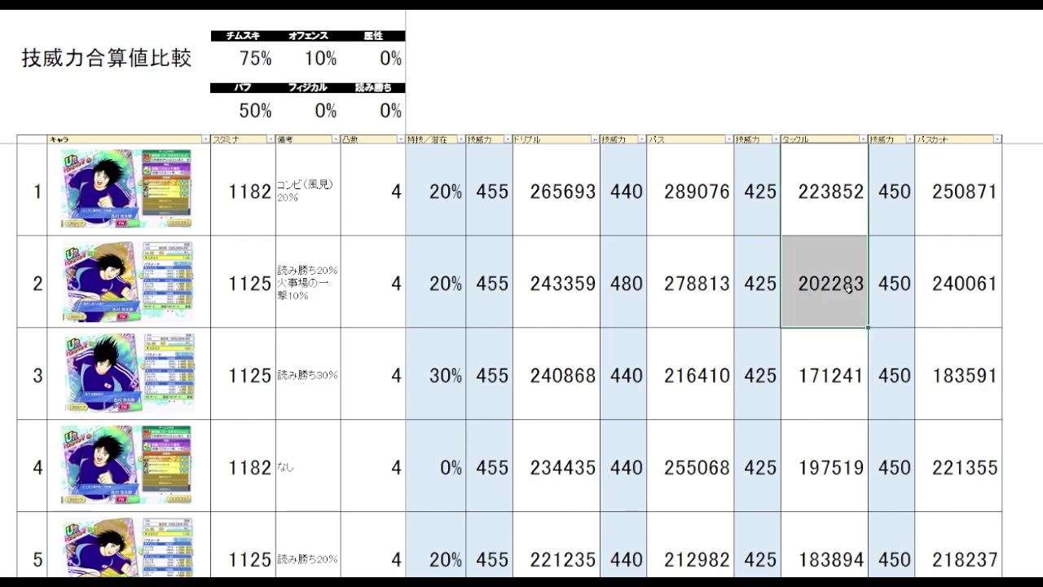
left_click(996, 149)
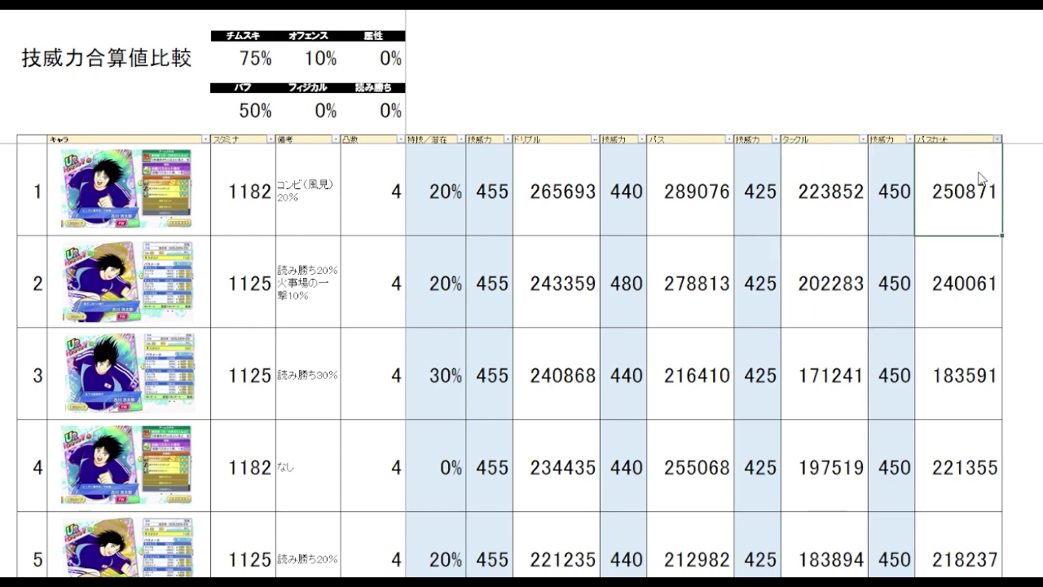
Step: Sort the character rows by パスカット total in descending order and check the first-ranked card's パスカット total
key("Right")
key("Down")
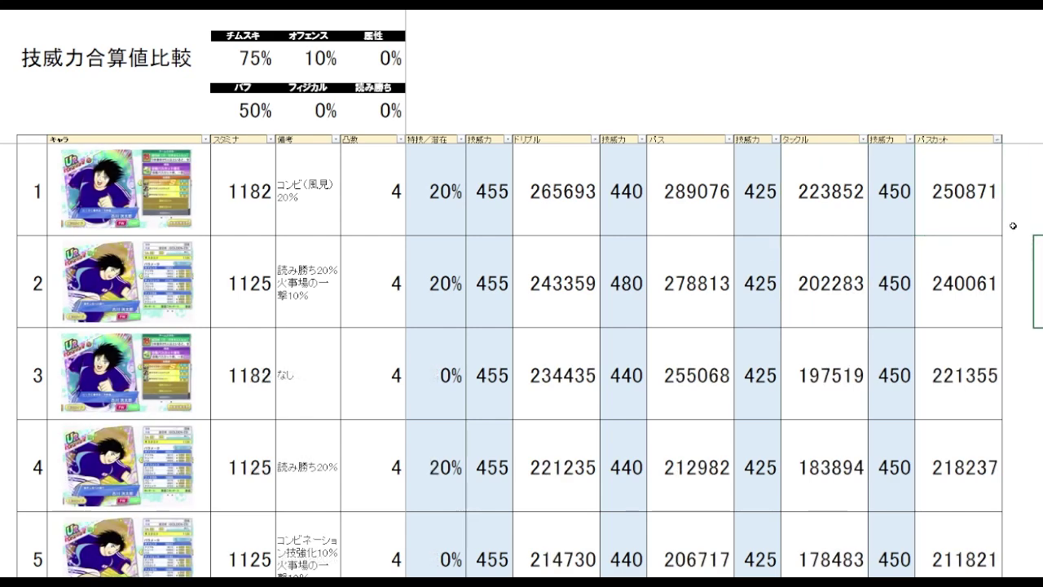
left_click(964, 203)
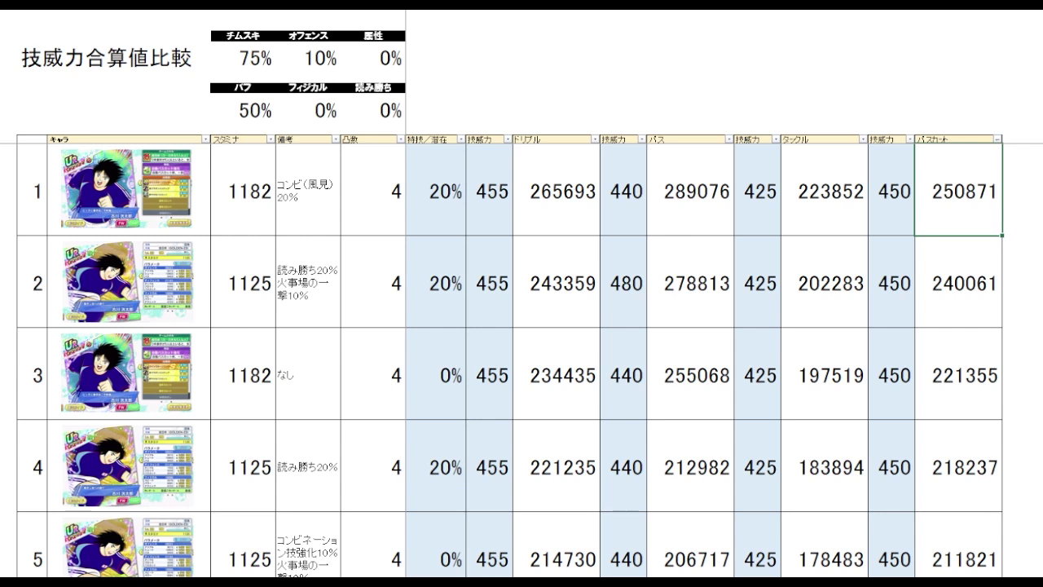
key("Right")
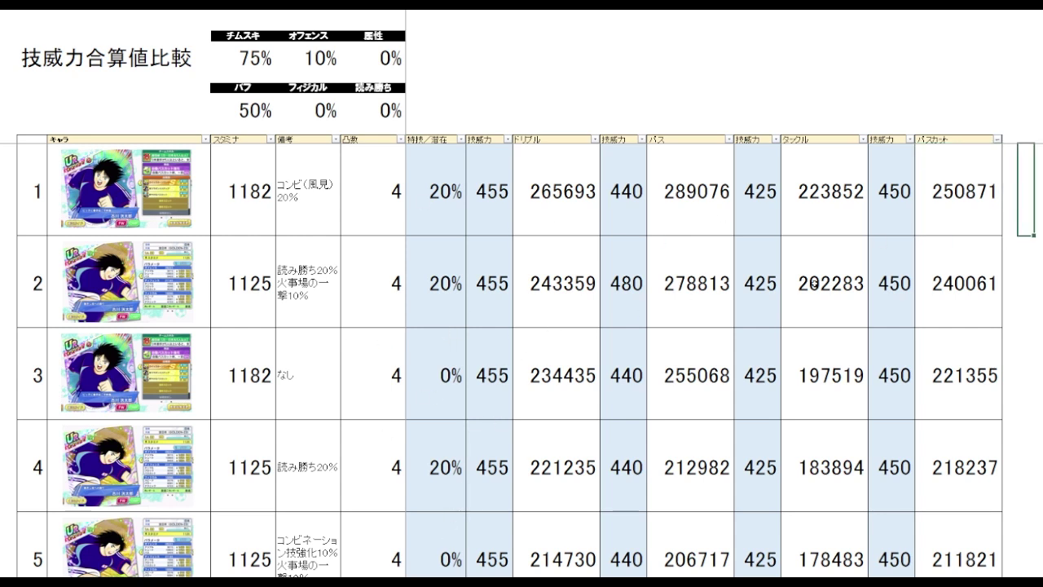
Step: Open the 数値チェックシート of the UR 風見 card and look over its card image
left_click(590, 77)
left_click(736, 98)
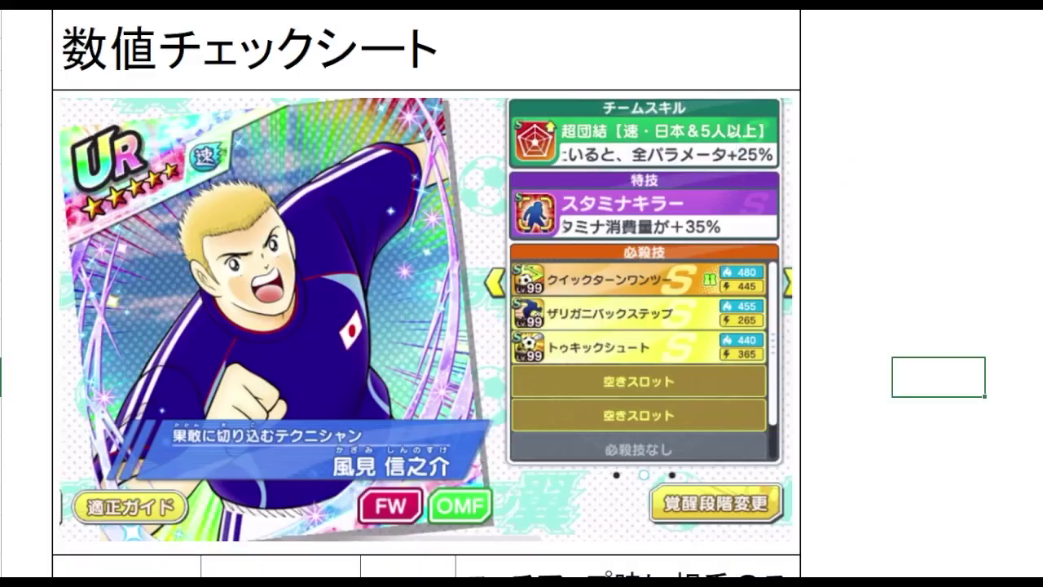
left_click(890, 199)
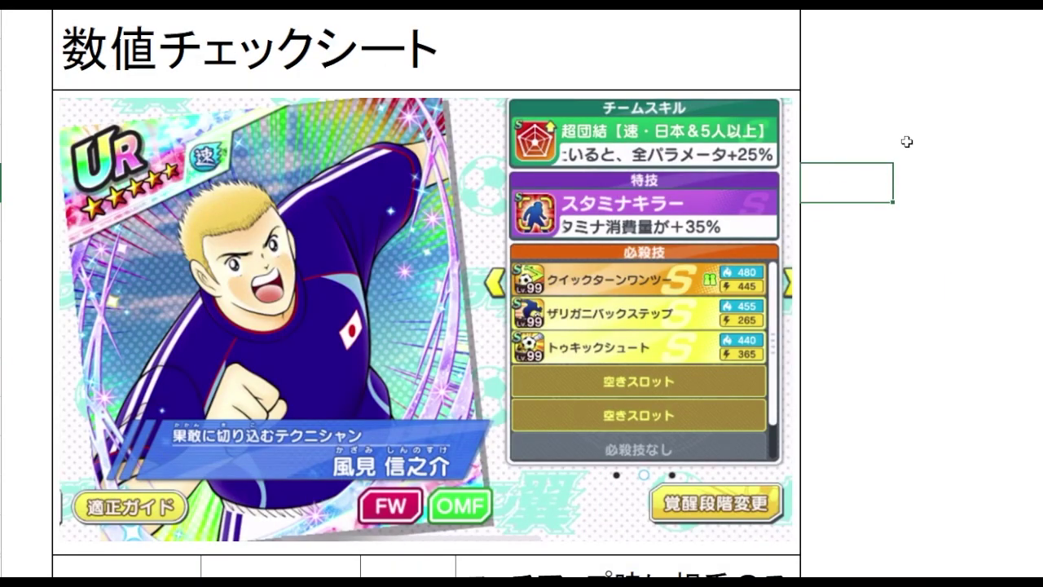
left_click(917, 249)
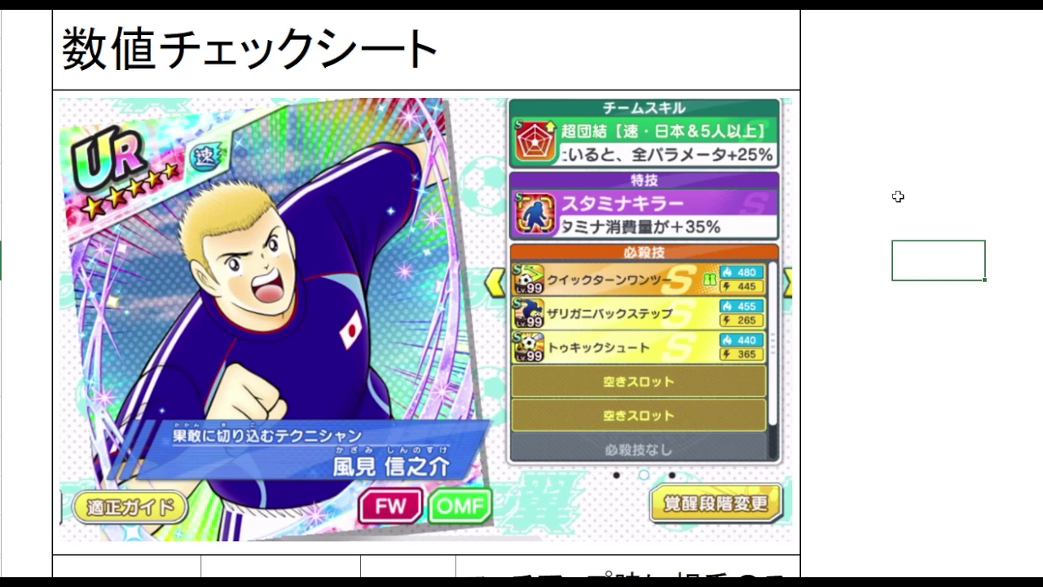
left_click(879, 308)
left_click(943, 287)
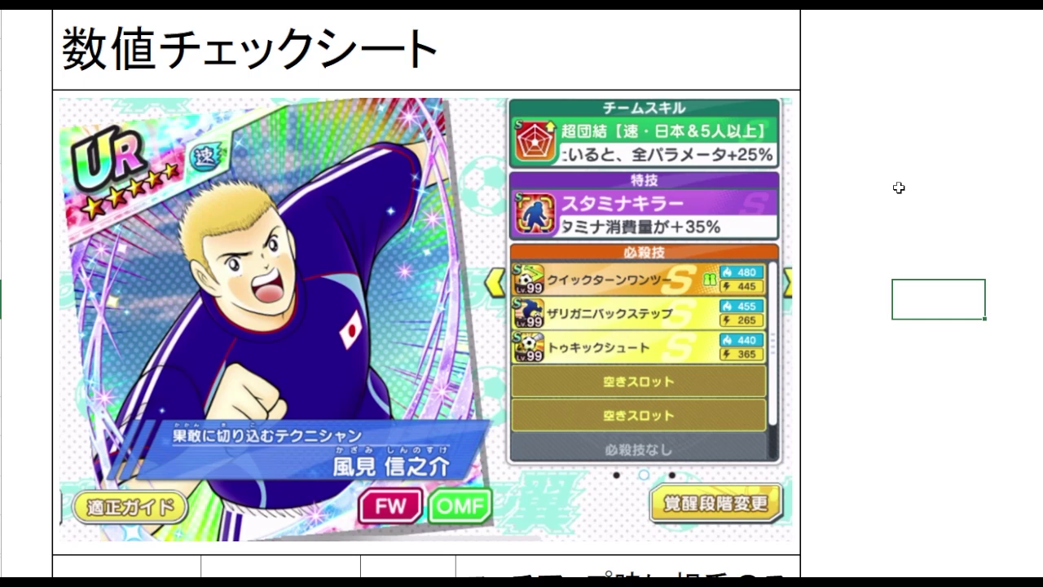
left_click(849, 347)
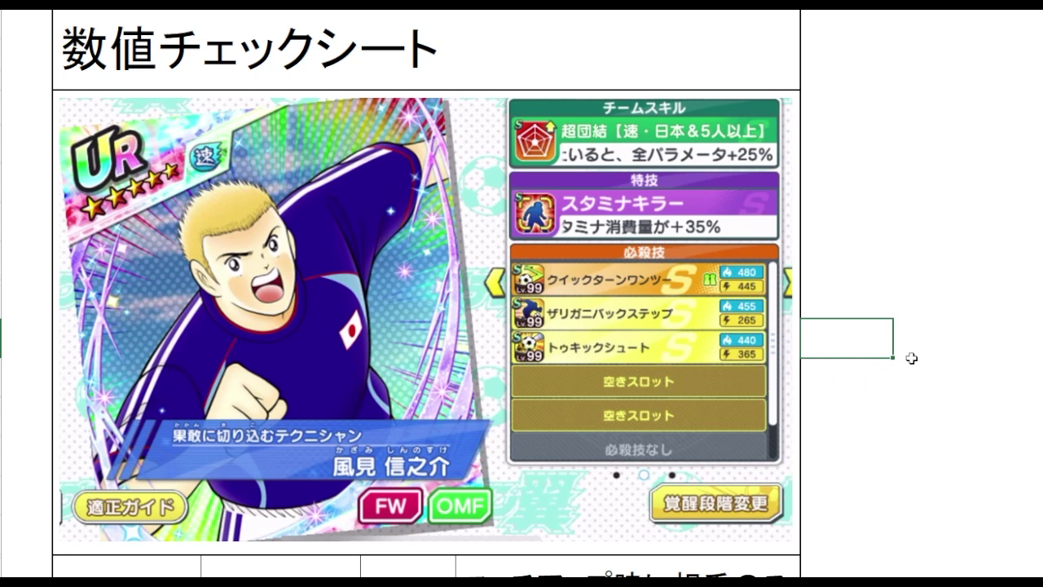
Step: Examine the 必殺技 list on the 風見 card, including the 技威力 and スタミナ cost of each skill
left_click_drag(901, 370, 900, 338)
scroll(925, 220, "down", 1)
scroll(928, 213, "down", 2)
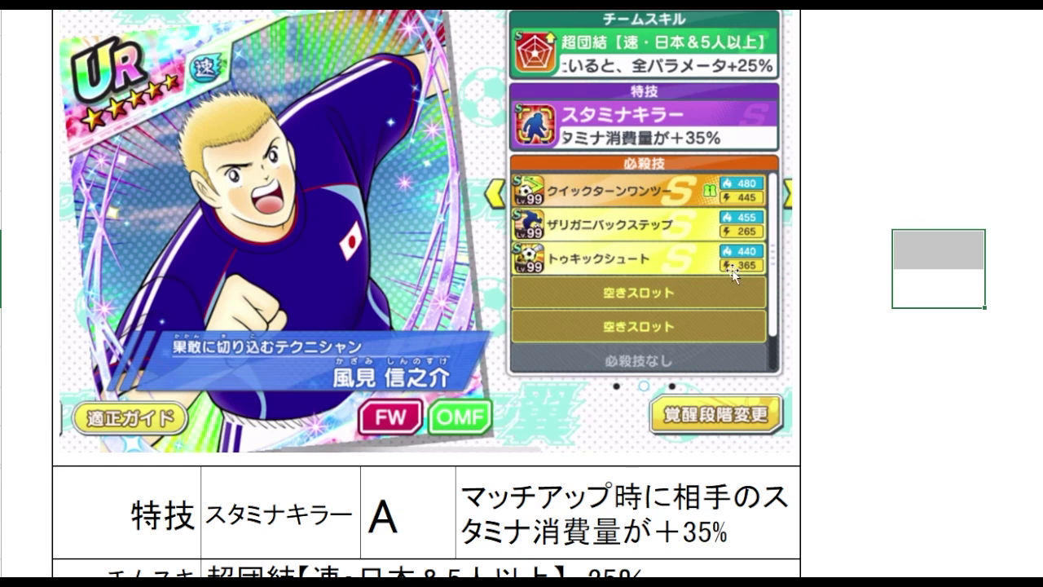
left_click(932, 336)
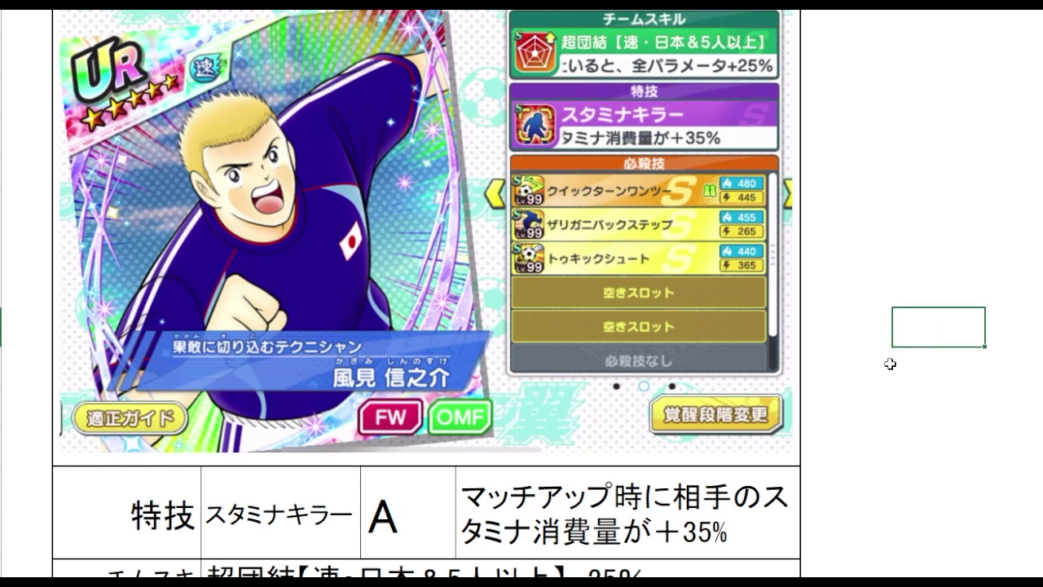
left_click(922, 293)
left_click(918, 358)
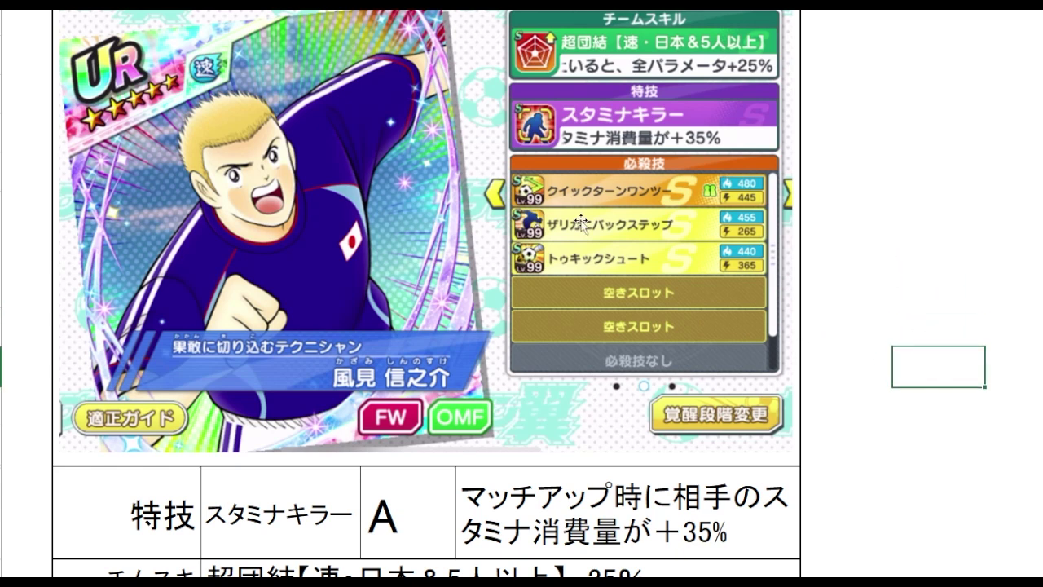
Step: Set the rank of the スタミナキラー 特技 to S and check its effect description
scroll(877, 211, "down", 1)
left_click(857, 250)
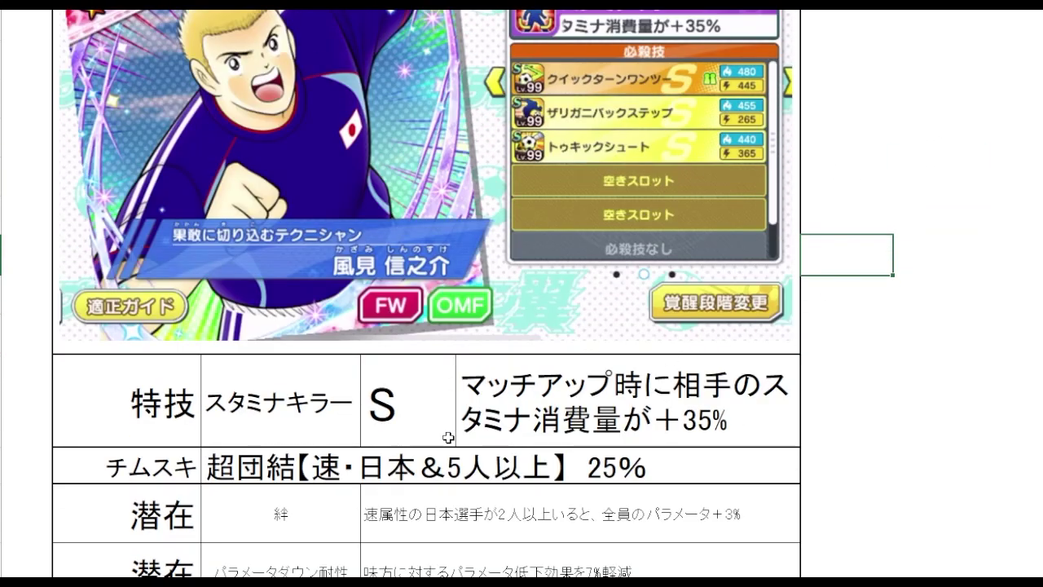
left_click(697, 422)
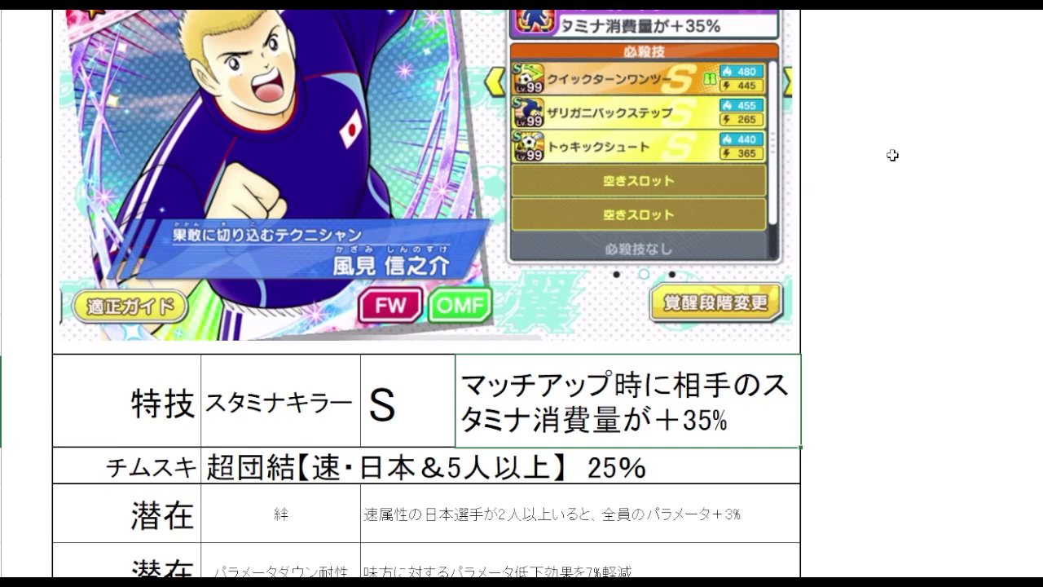
Step: Review the card's チムスキ and its first two 潜在 entries, 絆 and パラメータダウン耐性
scroll(892, 155, "down", 2)
left_click(887, 220)
left_click(721, 249)
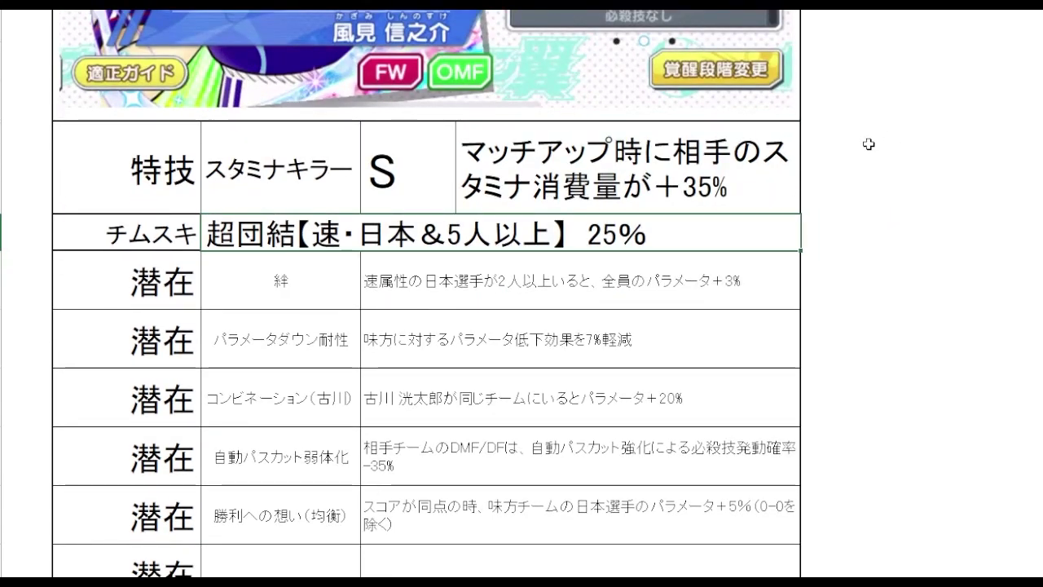
key("Down")
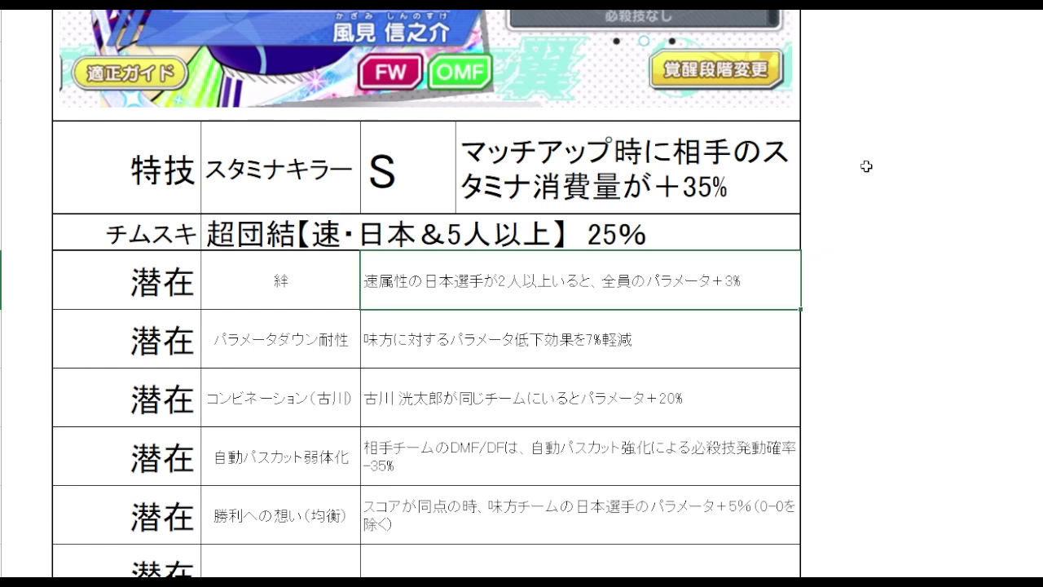
key("Down")
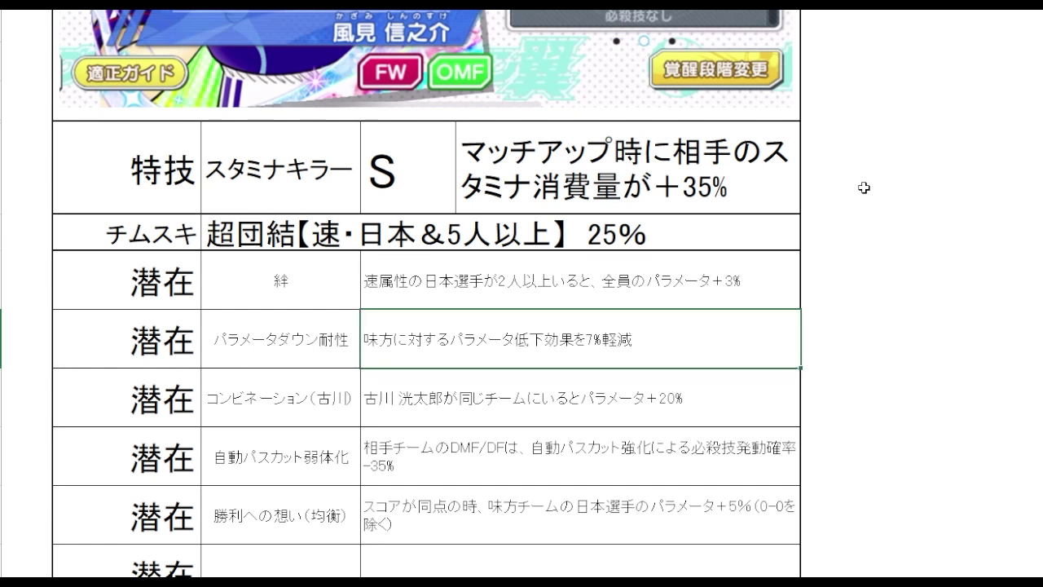
left_click(892, 291)
left_click_drag(723, 282, 731, 338)
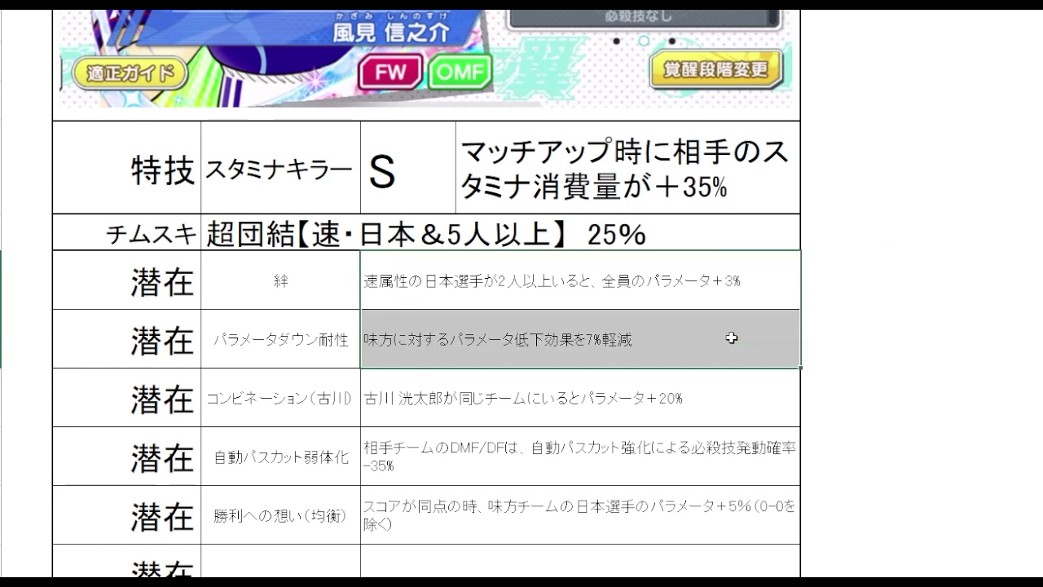
Step: Review the コンビネーション(古川) and 自動パスカット弱体化 潜在 entries and their effects
left_click(932, 337)
left_click(783, 398)
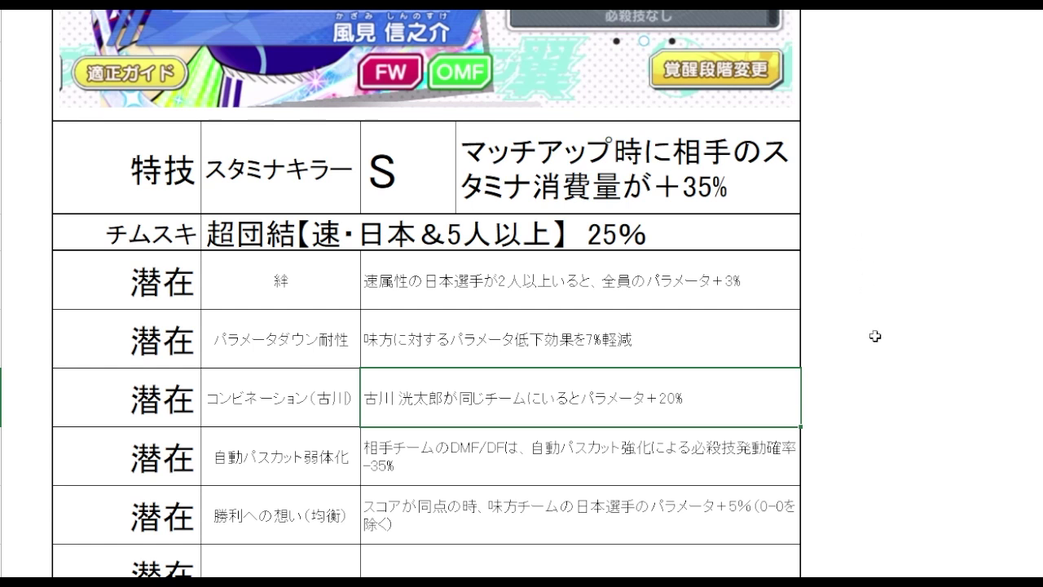
left_click(843, 405)
key("Down")
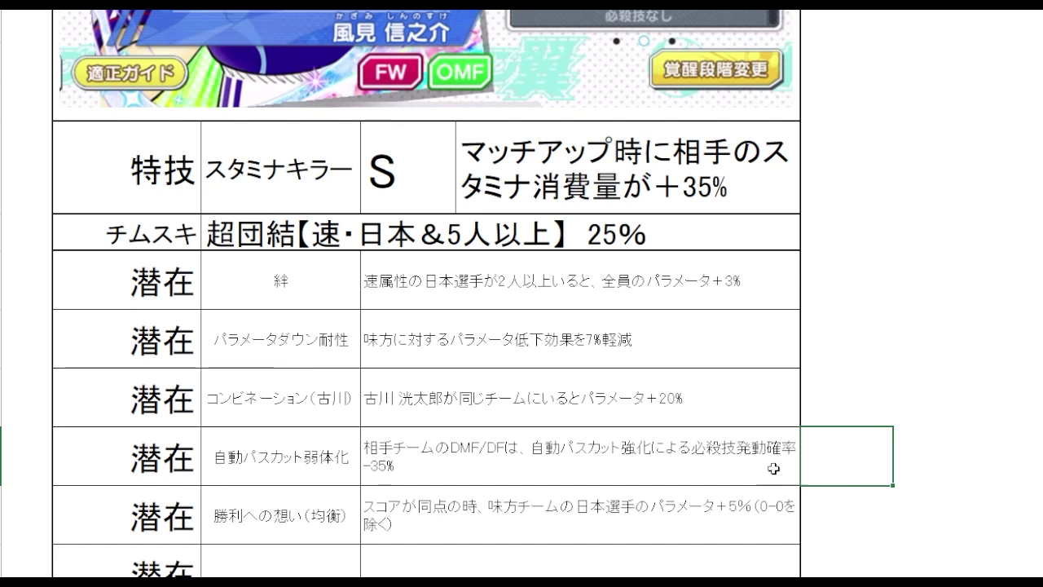
left_click_drag(318, 480, 430, 476)
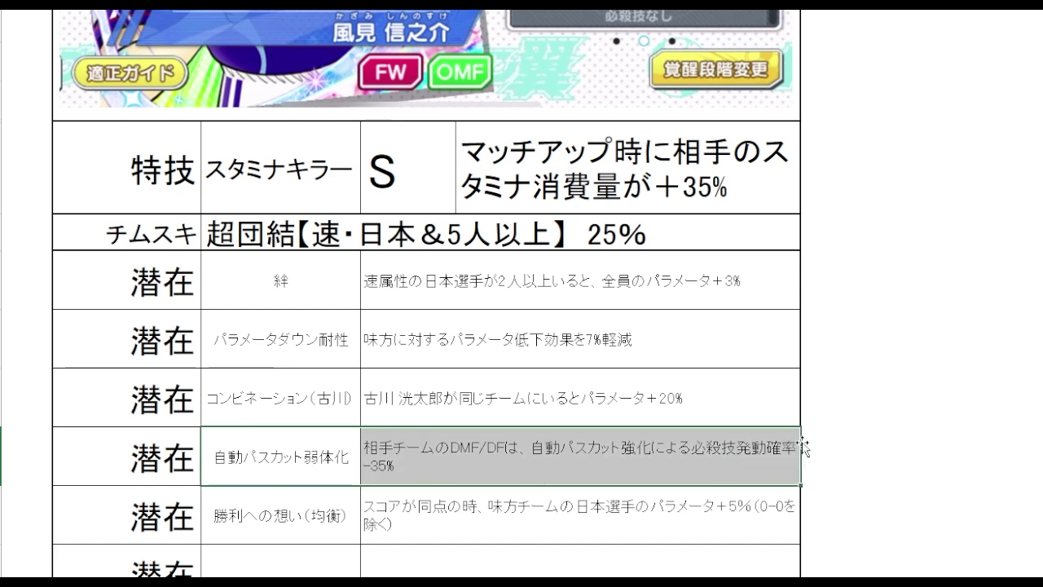
left_click(860, 444)
Step: Examine the effect and condition of the 勝利への想い(均衡) 潜在 entry
scroll(815, 391, "down", 1)
left_click(722, 408)
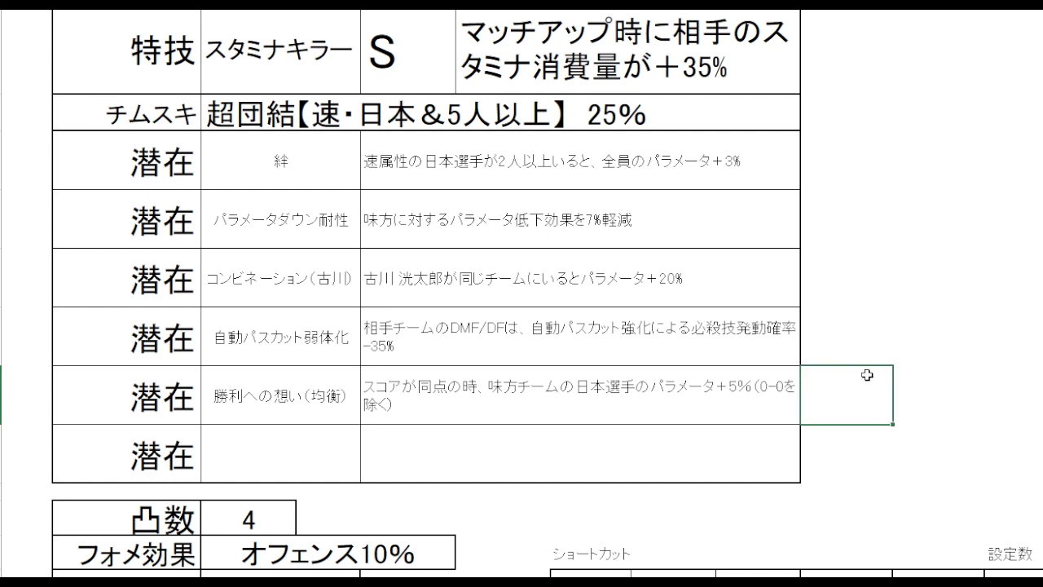
left_click(937, 394)
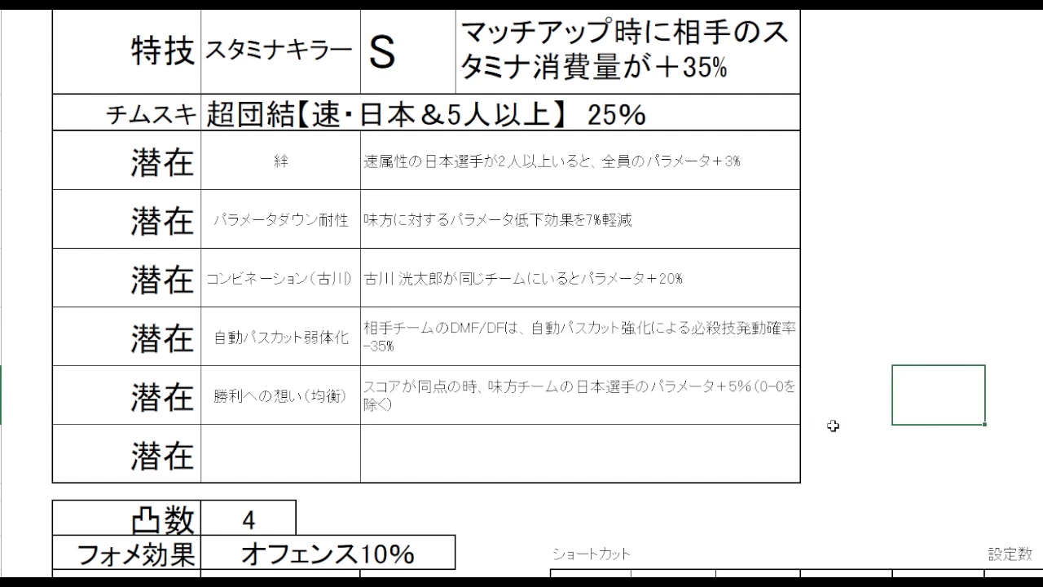
left_click(747, 408)
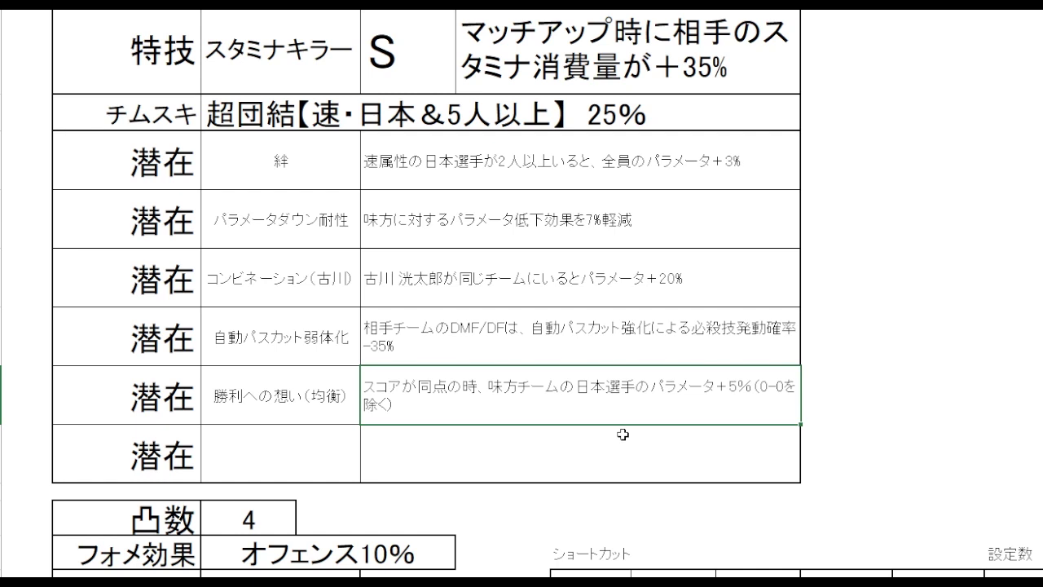
Step: Look over the base and pre-match stat table, and bring up the 試合中能力値 table
scroll(623, 434, "down", 2)
left_click(914, 138)
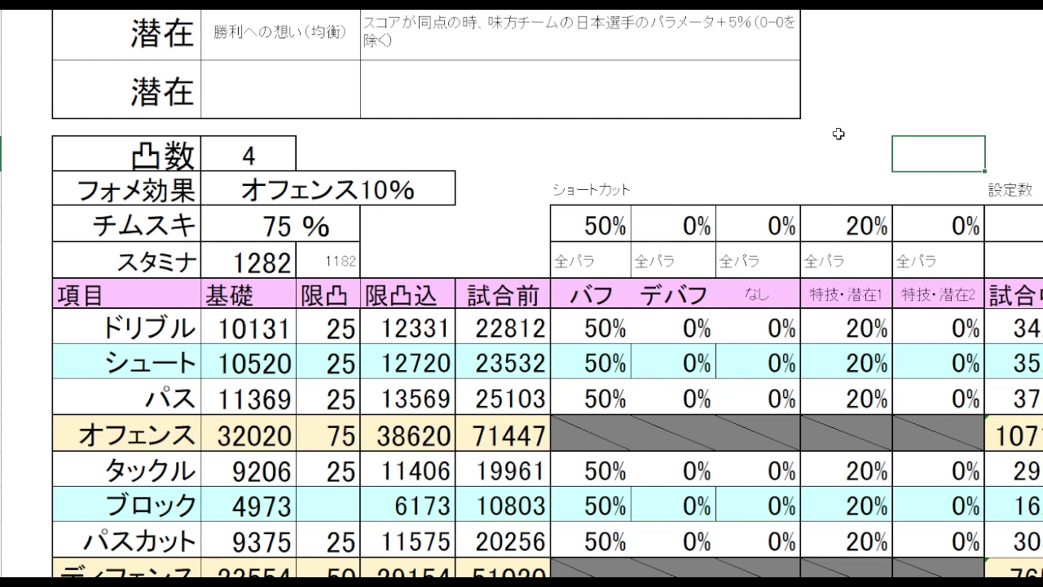
scroll(876, 147, "down", 1)
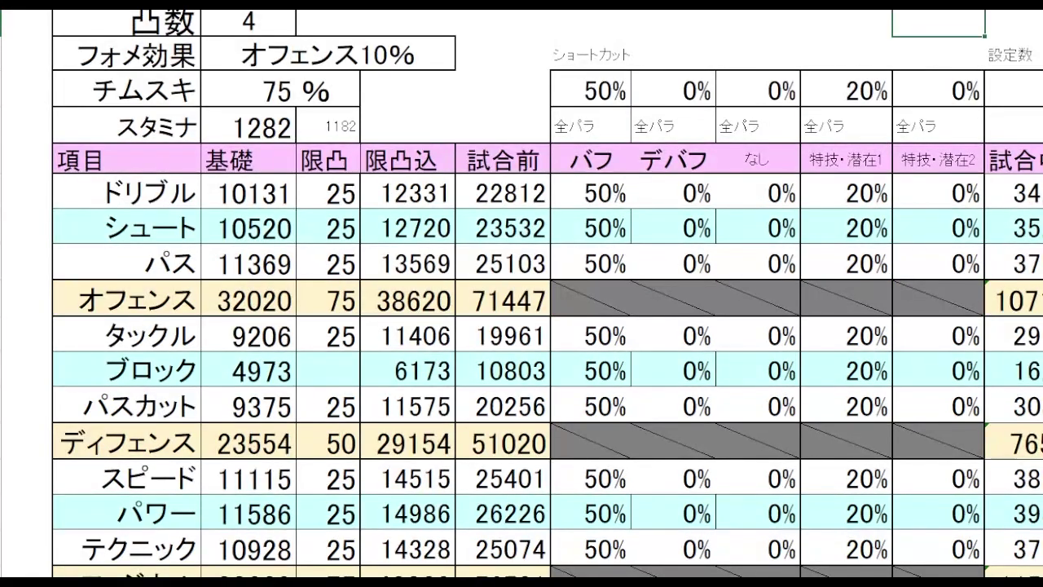
scroll(522, 294, "up", 10)
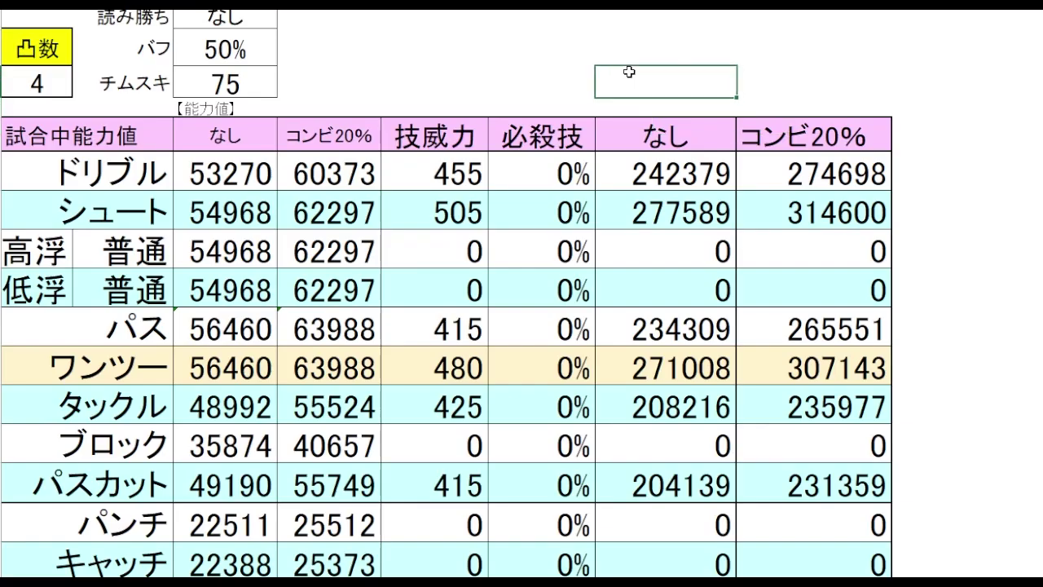
Step: Check the in-match コンビ20% ability values for ドリブル, パス, タックル and パスカット
left_click(474, 78)
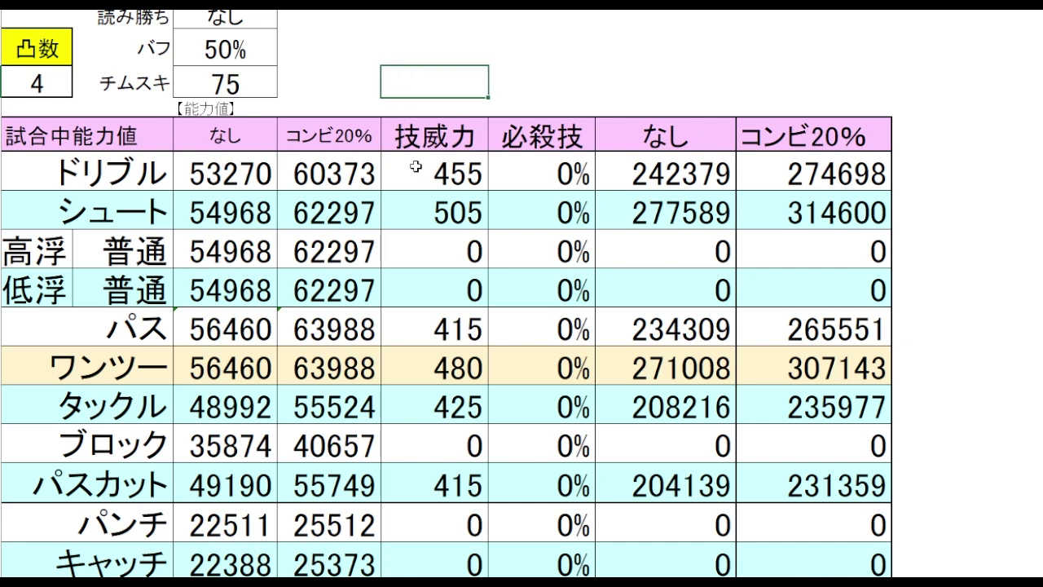
left_click_drag(322, 139, 363, 471)
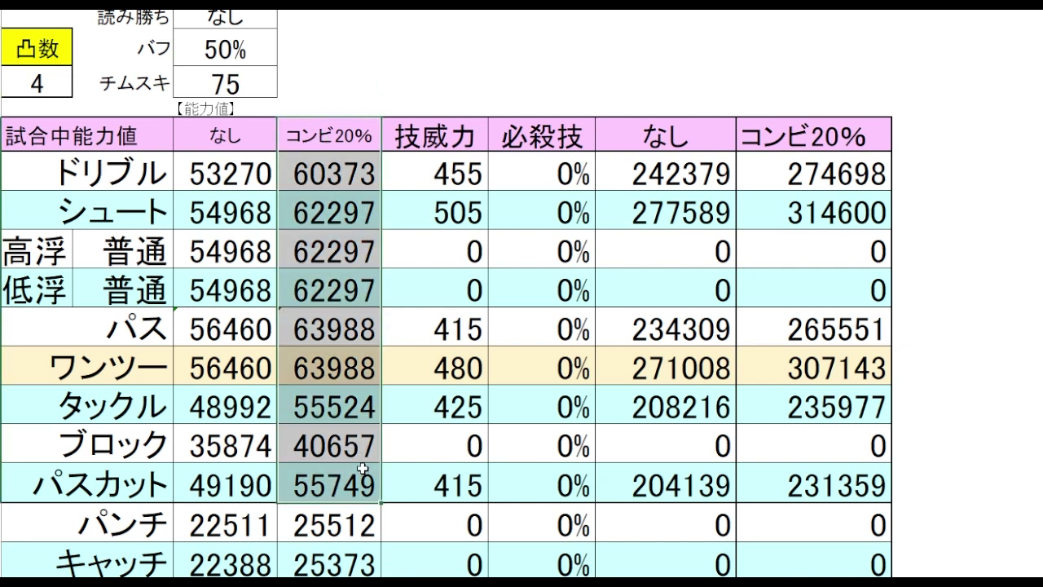
left_click(456, 89)
left_click(362, 173)
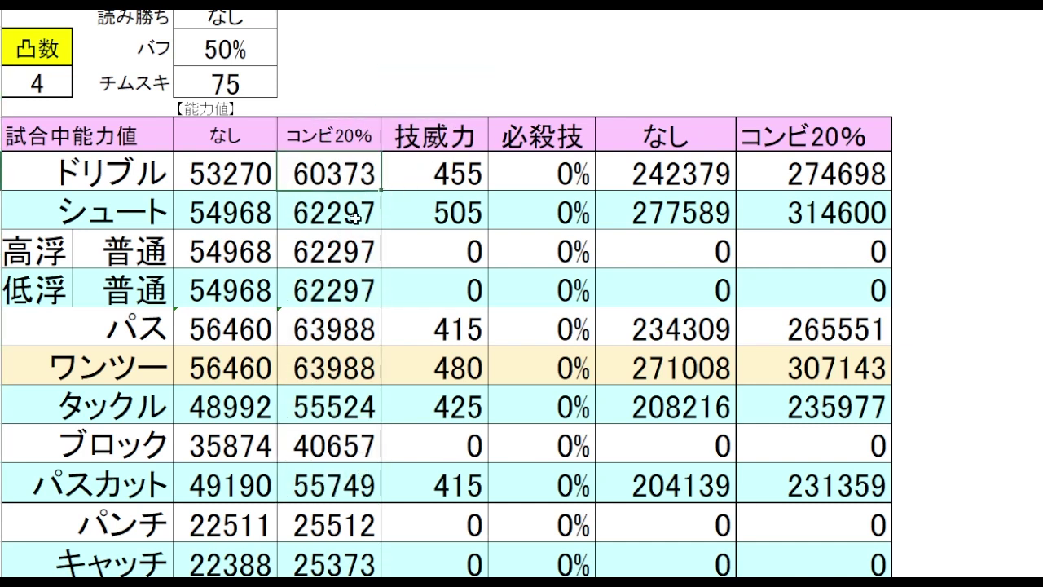
left_click(369, 332)
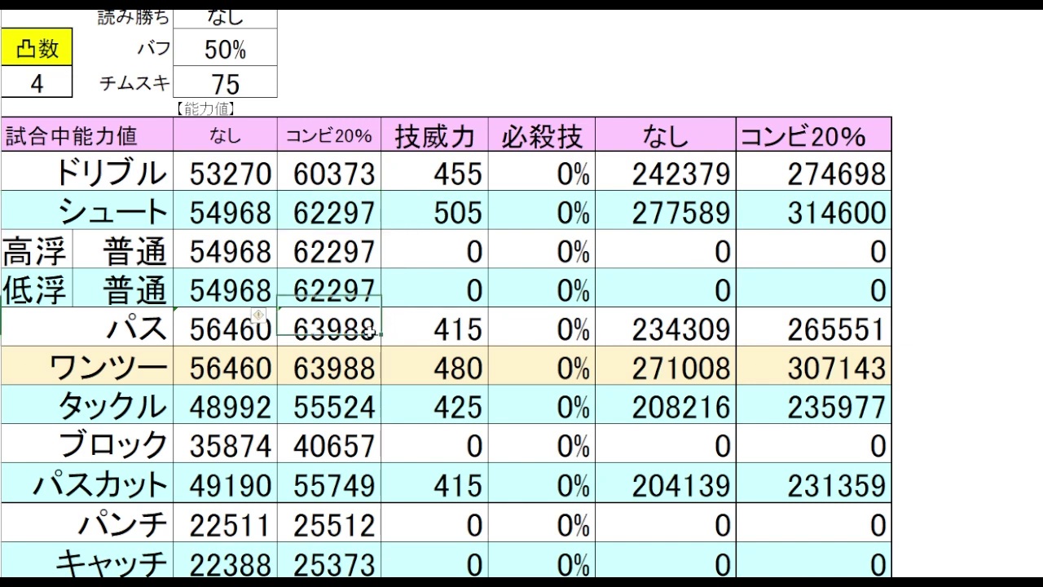
left_click(364, 417)
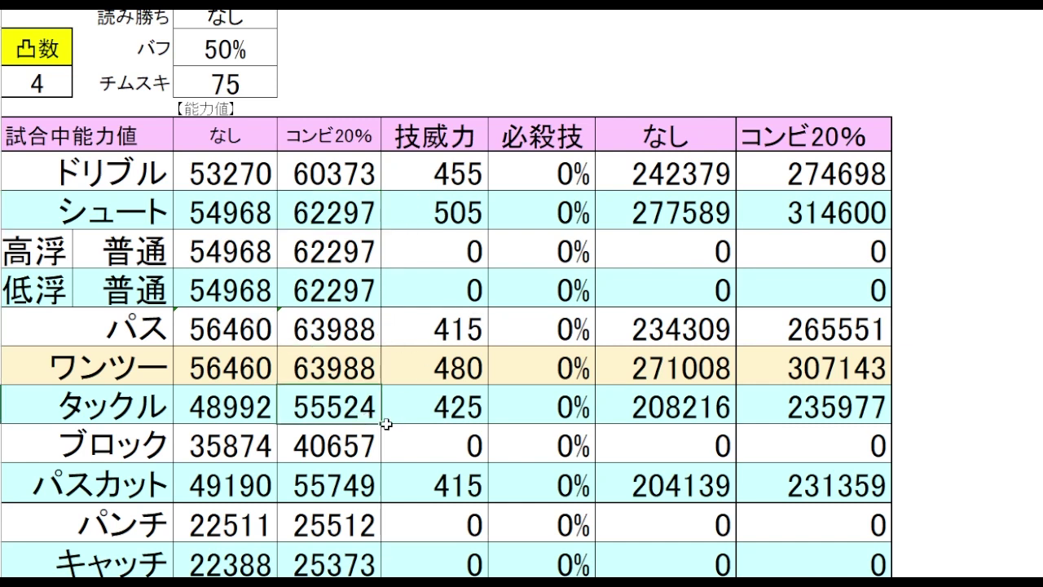
left_click(357, 491)
Step: Check the 技威力 values and the コンビ20% skill totals for ドリブル, シュート and パス
left_click_drag(466, 171, 486, 481)
left_click(1019, 304)
left_click(993, 199)
left_click_drag(847, 137, 846, 484)
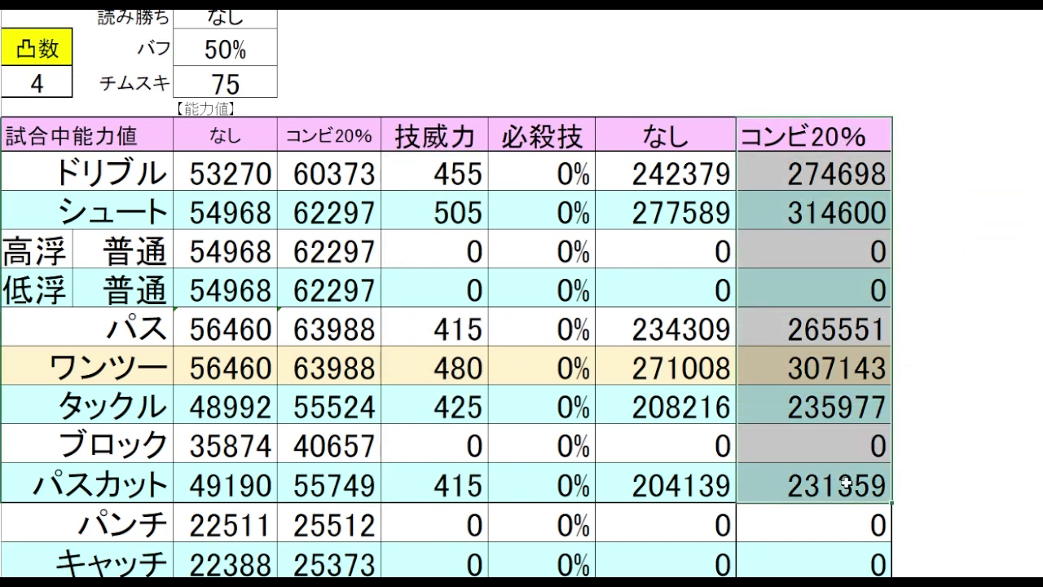
left_click(974, 334)
left_click(849, 179)
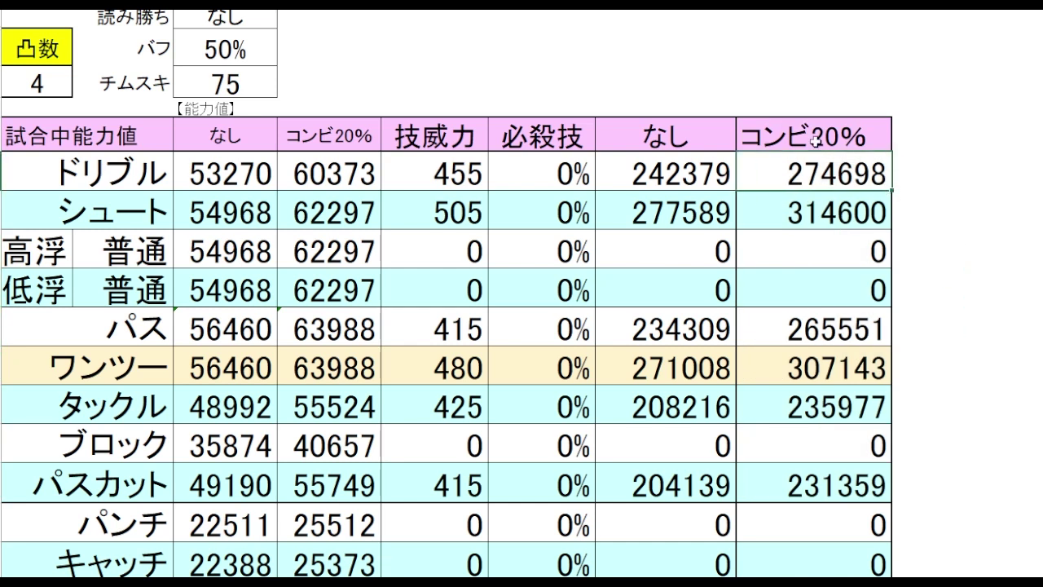
left_click(868, 214)
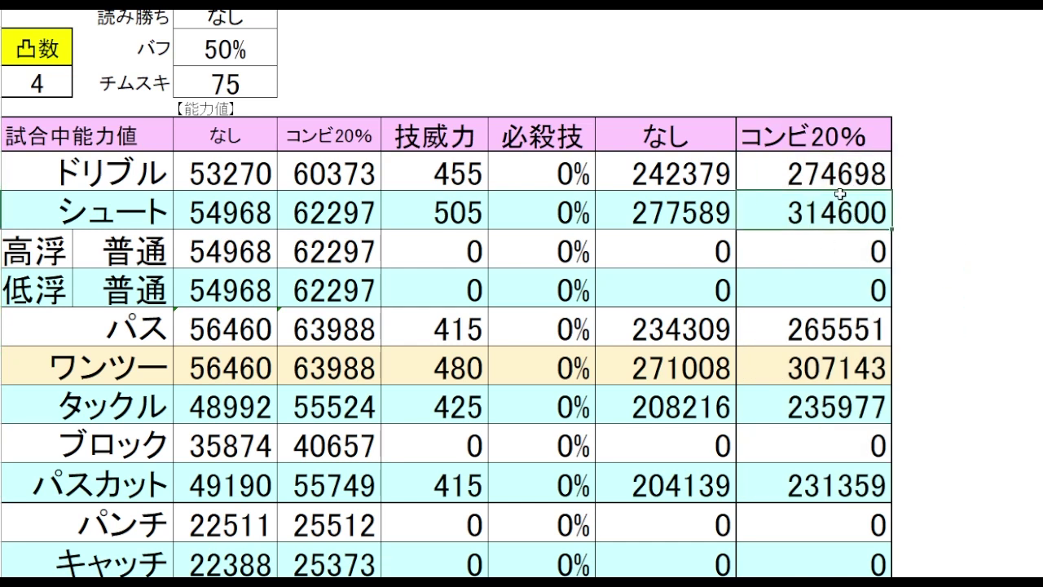
left_click(881, 330)
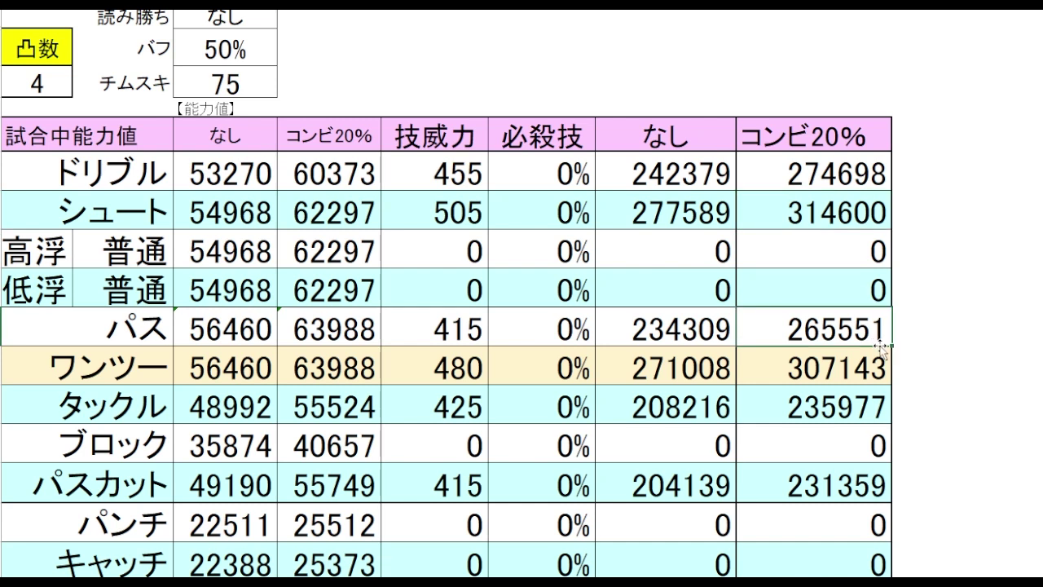
Step: Check the コンビ20% skill totals for ワンツー, タックル and パスカット in the 試合中能力値 table
left_click(862, 374)
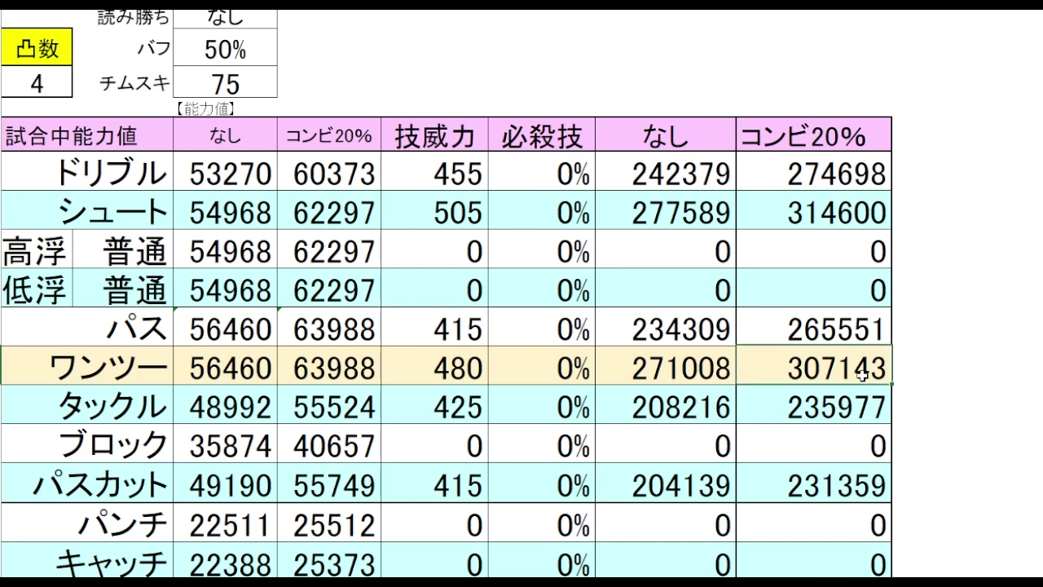
left_click(908, 414)
key("Left")
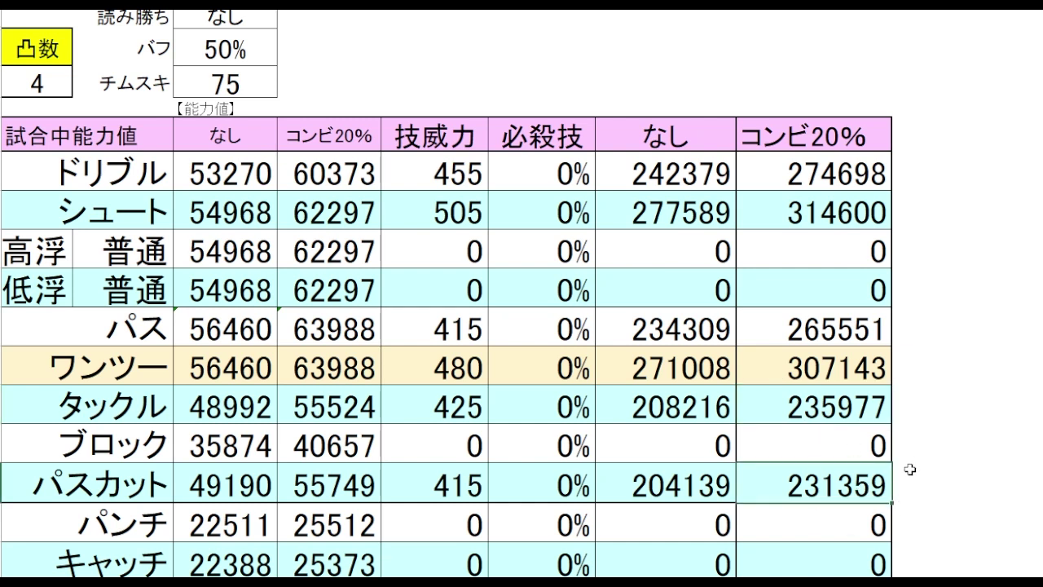
left_click(951, 401)
left_click(983, 360)
left_click(939, 330)
left_click(1002, 326)
Step: Set 読み勝ち to あり and check the コンビ20% skill total for ドリブル
left_click(271, 20)
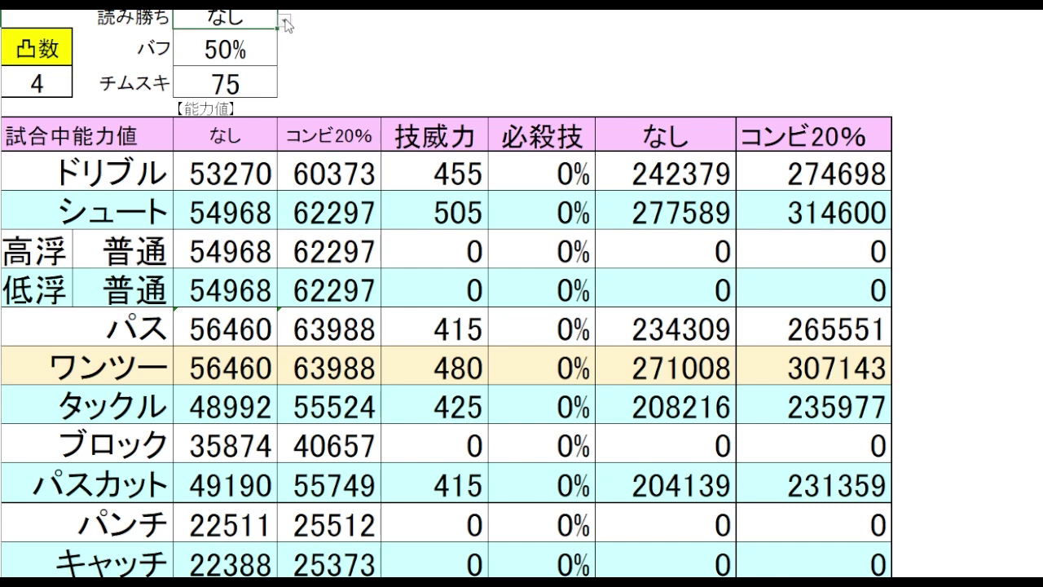
left_click(284, 20)
left_click(228, 44)
left_click(970, 171)
left_click(920, 176)
key("Left")
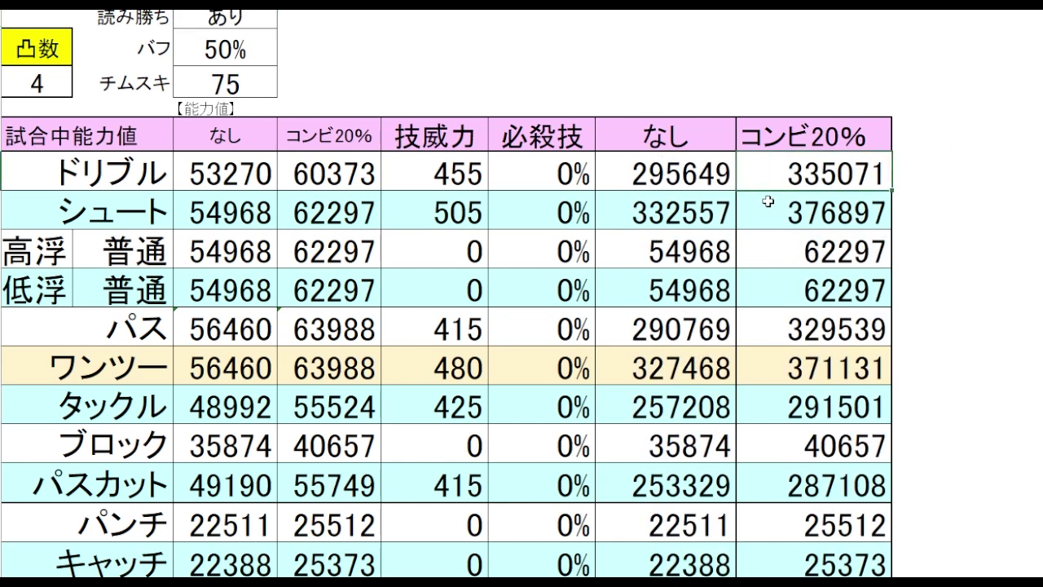
Step: With 読み勝ち on, compare the コンビ20% skill totals for シュート, パス, ワンツー and ドリブル
left_click(879, 214)
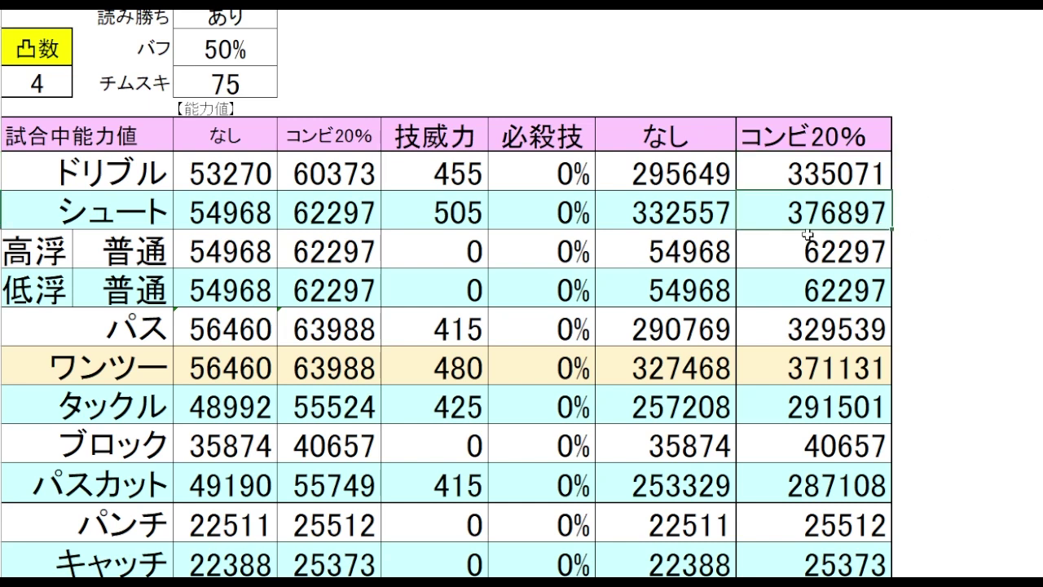
left_click(885, 333)
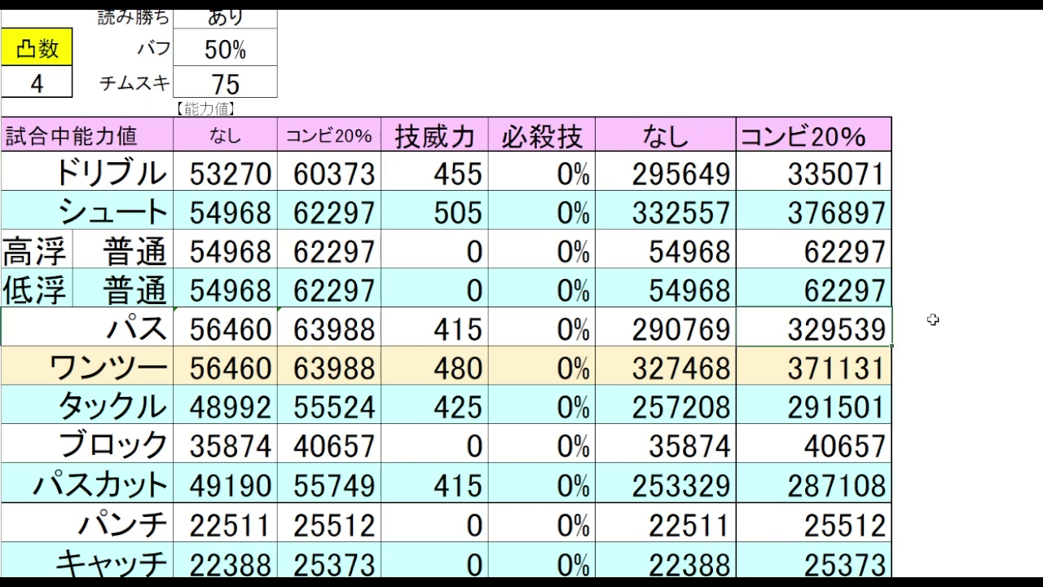
left_click(866, 369)
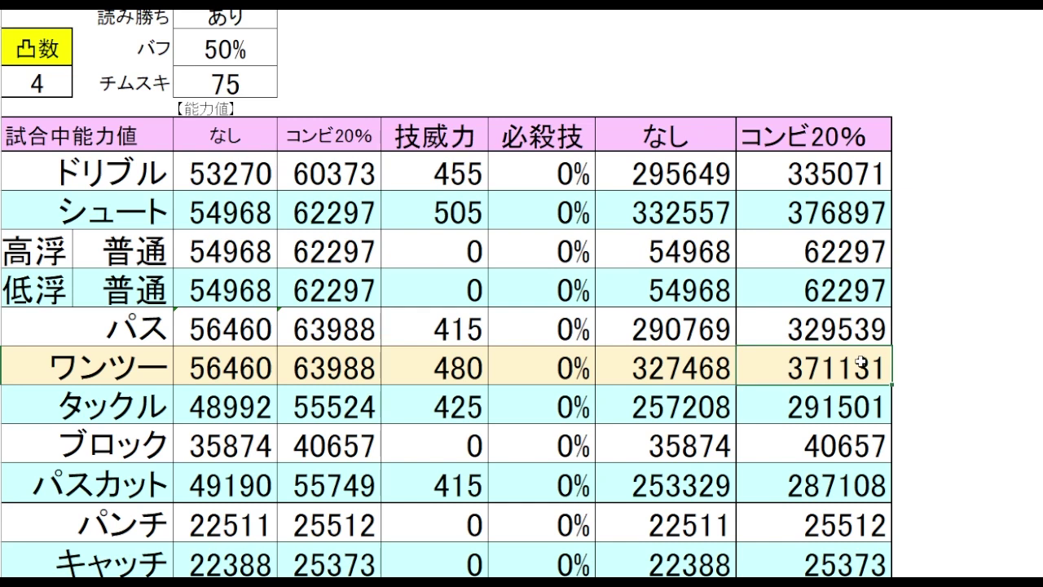
left_click(859, 181)
left_click_drag(857, 339, 861, 357)
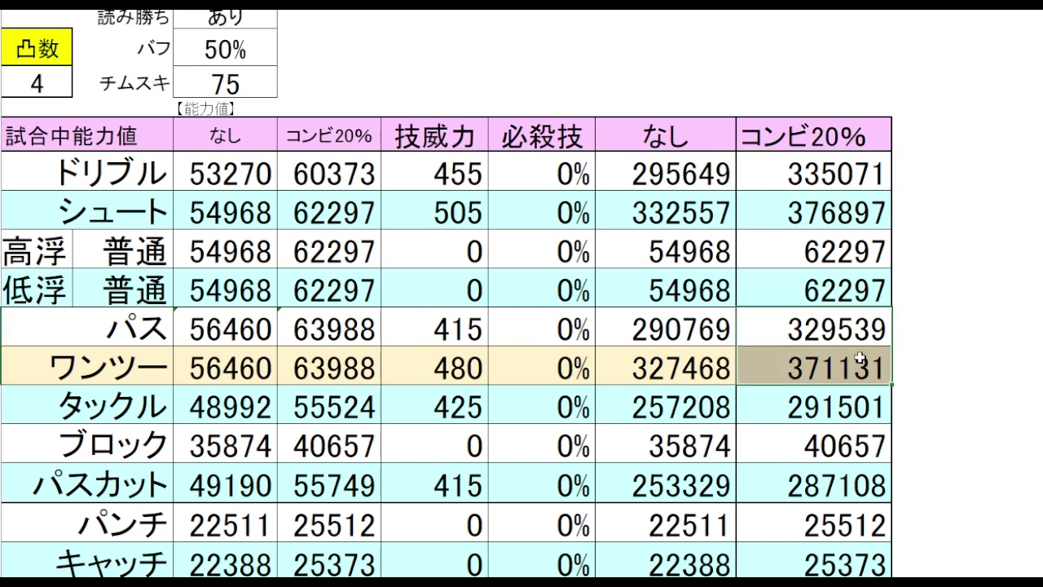
left_click(957, 331)
left_click(936, 222)
left_click(946, 173)
left_click(815, 82)
left_click(665, 82)
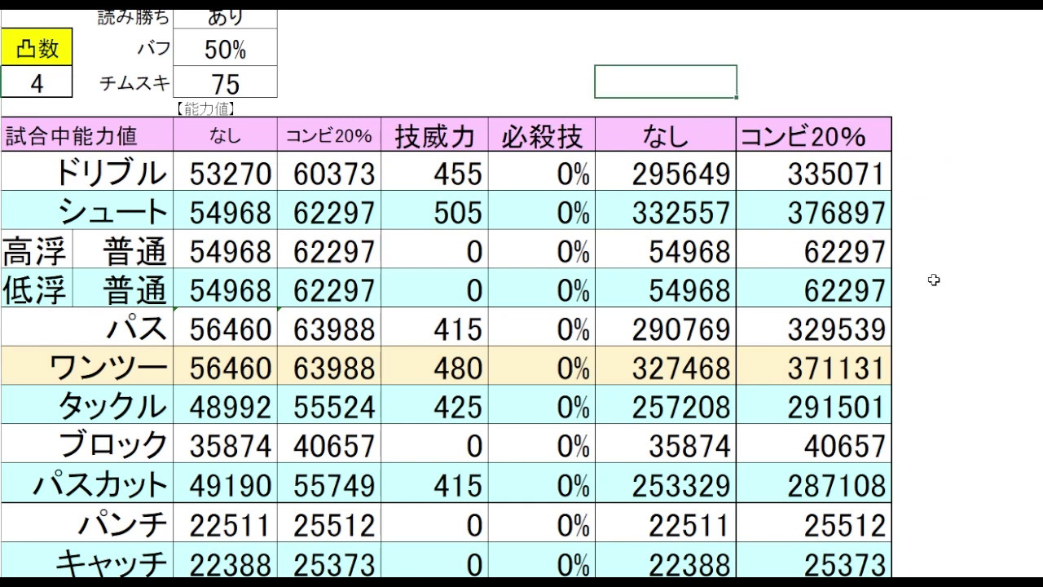
Step: With 読み勝ち on, compare the コンビ20% skill totals for タックル and パスカット
left_click(933, 222)
left_click(980, 335)
left_click(988, 405)
left_click(841, 418)
left_click(861, 489)
left_click(857, 414)
left_click(884, 481)
left_click(941, 477)
left_click(936, 413)
left_click(995, 410)
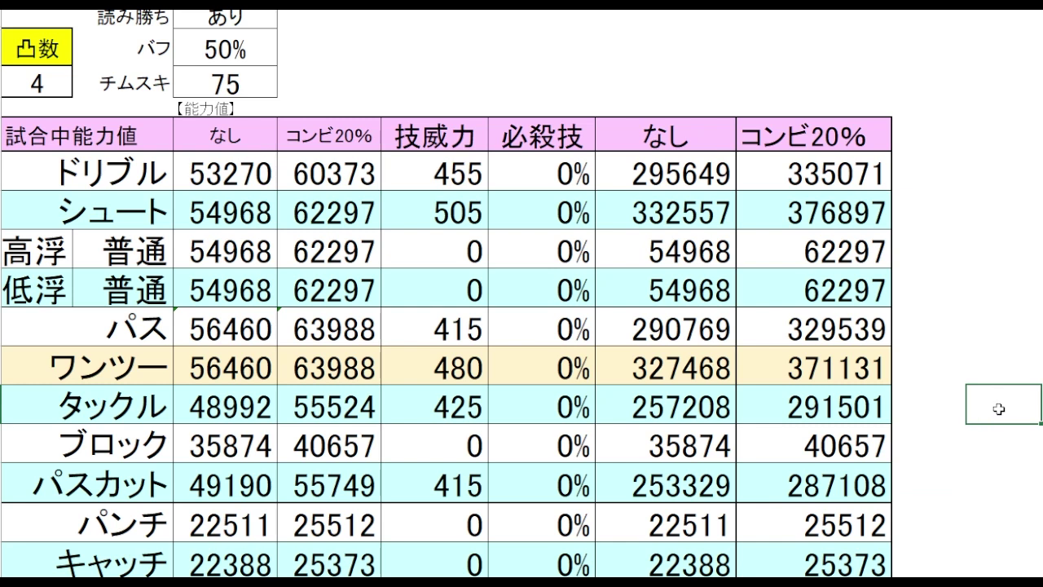
Step: Set 読み勝ち to なし and バフ to 55%
left_click(225, 18)
left_click(284, 20)
left_click(213, 55)
left_click(440, 57)
left_click(244, 57)
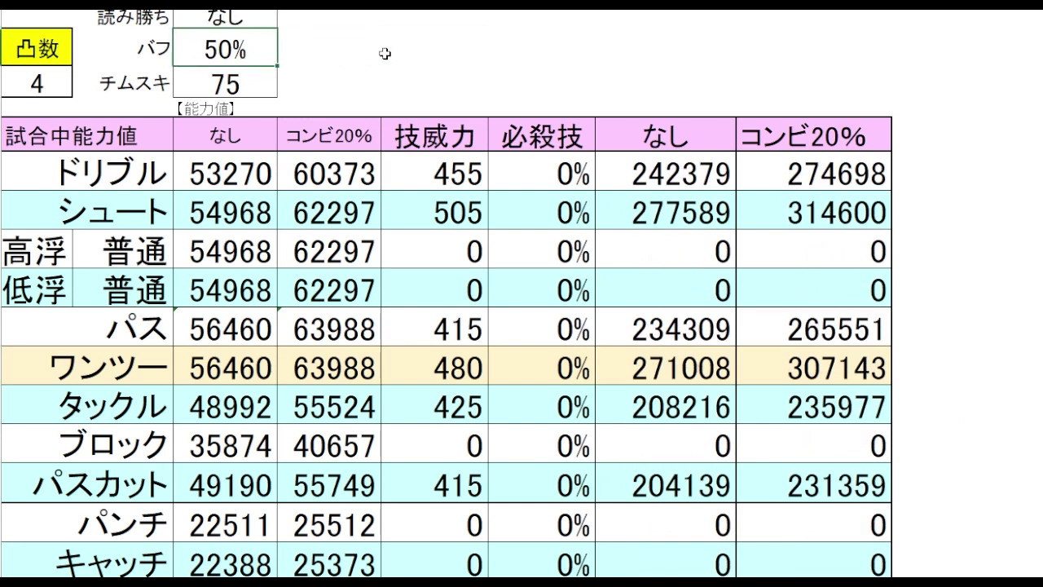
type("55")
key("Return")
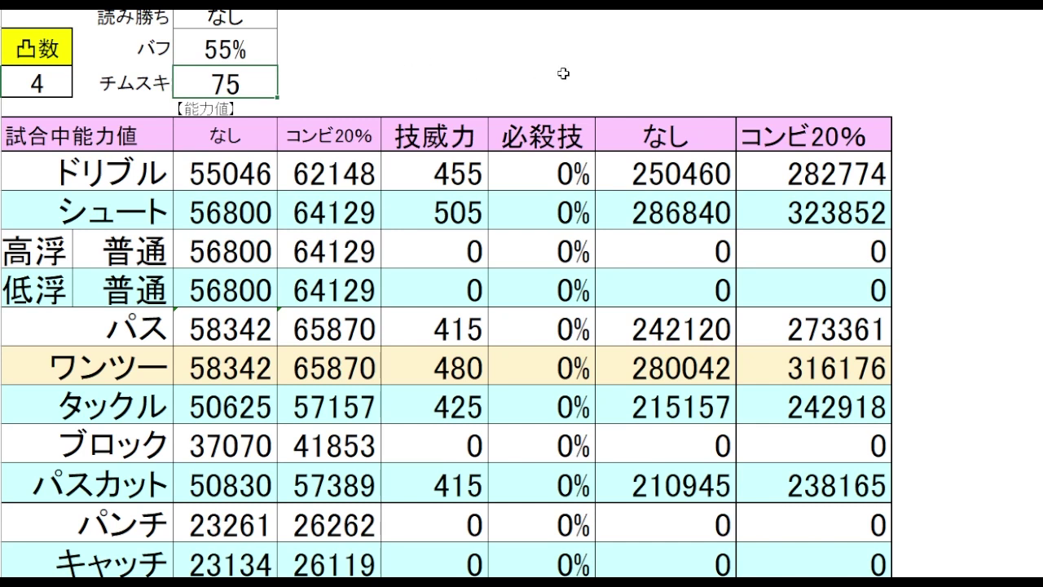
Step: Compare the コンビ20% skill totals for ワンツー and ドリブル with バフ at 55%
left_click(993, 298)
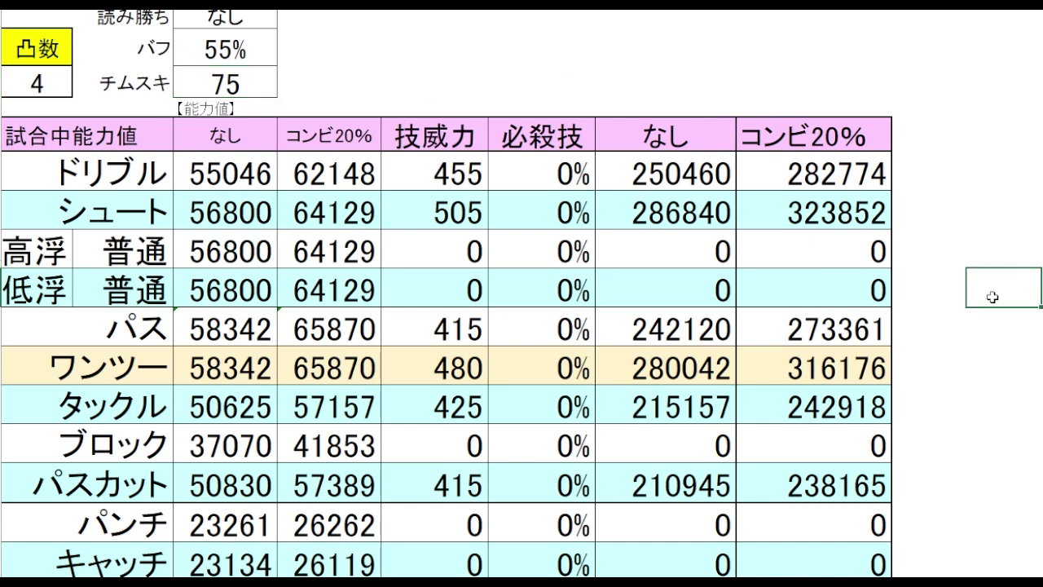
left_click(865, 378)
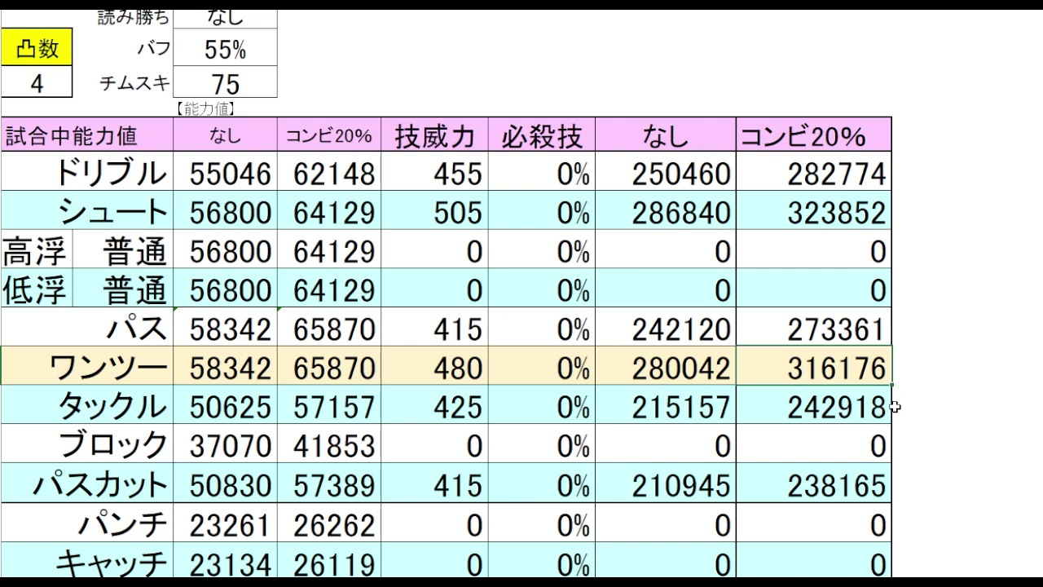
left_click(858, 166)
left_click(856, 371)
left_click(858, 171)
left_click(987, 287)
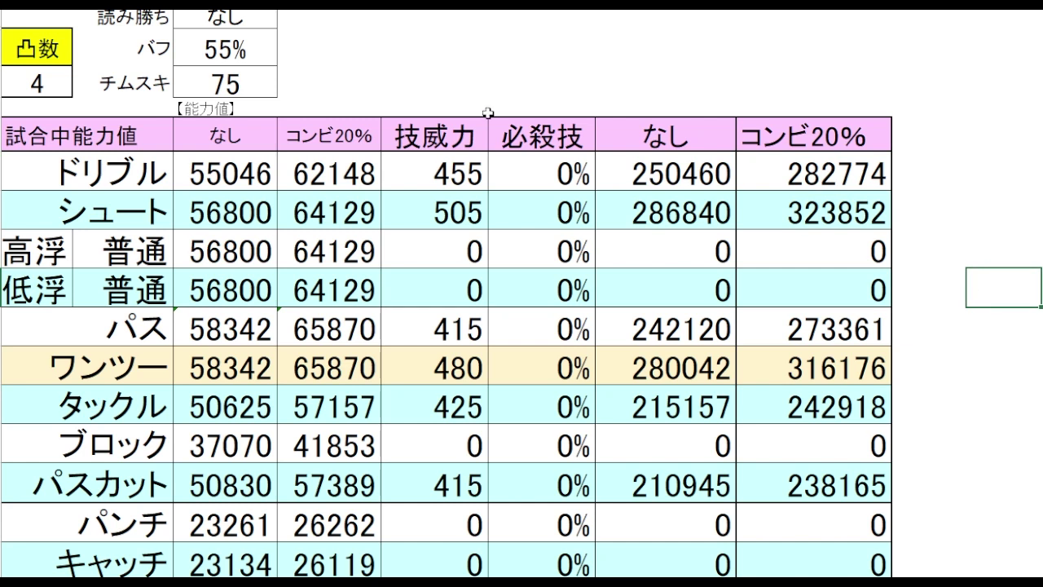
Step: Review the コンビ20% skill total for タックル alongside ワンツー with バフ at 55%
left_click(872, 407)
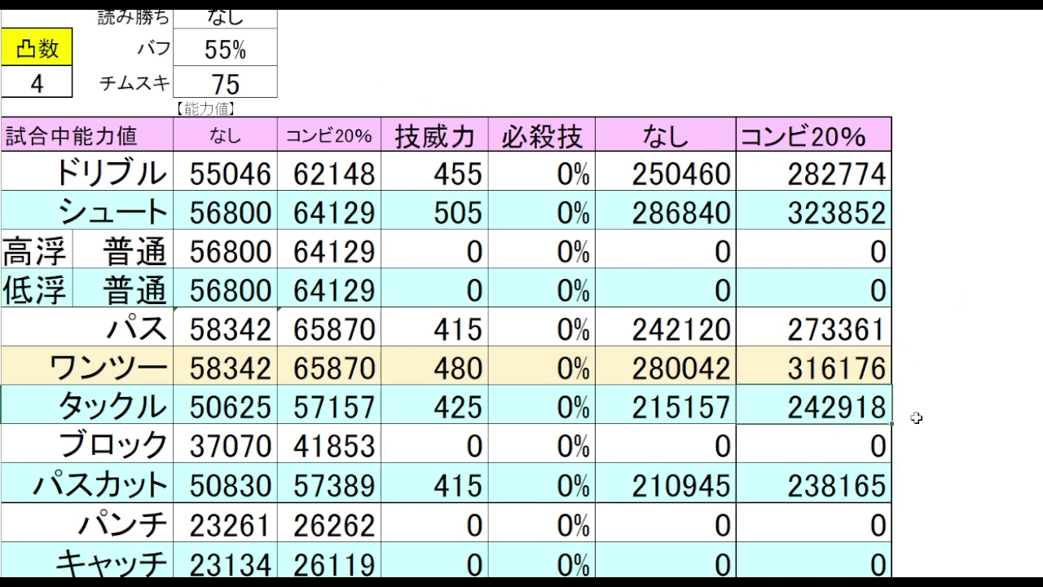
left_click(950, 408)
left_click(966, 364)
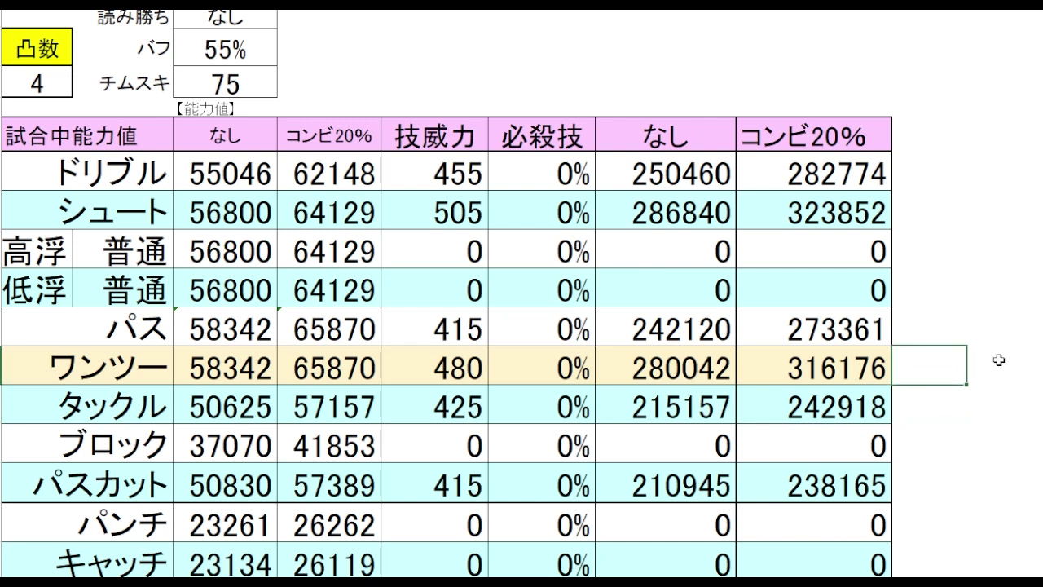
left_click(990, 359)
left_click(962, 416)
left_click(1011, 410)
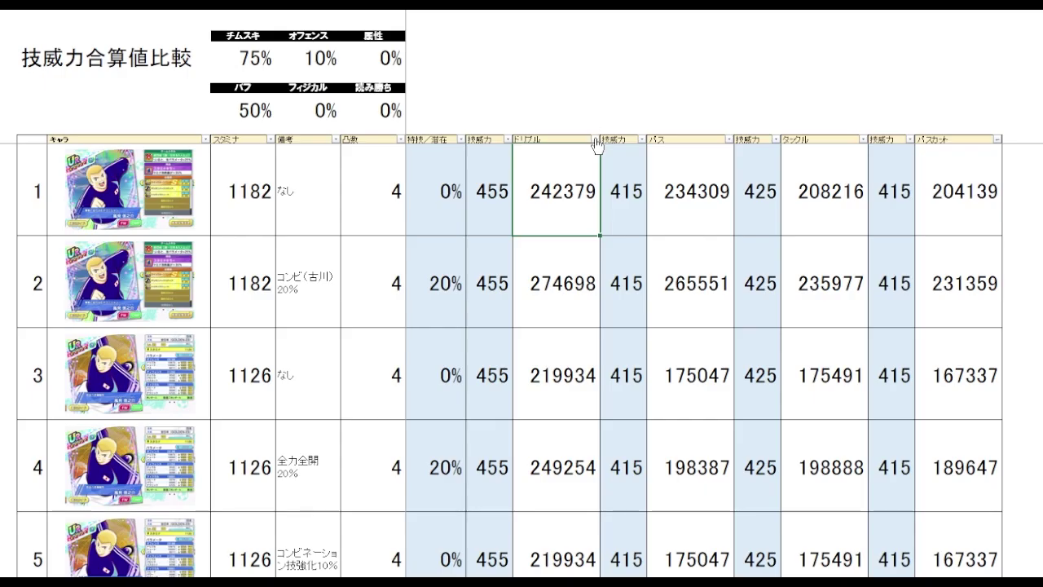
Step: Sort the 技威力合算値比較 table by ドリブル in descending order and compare the top two entries' ドリブル totals
left_click(594, 65)
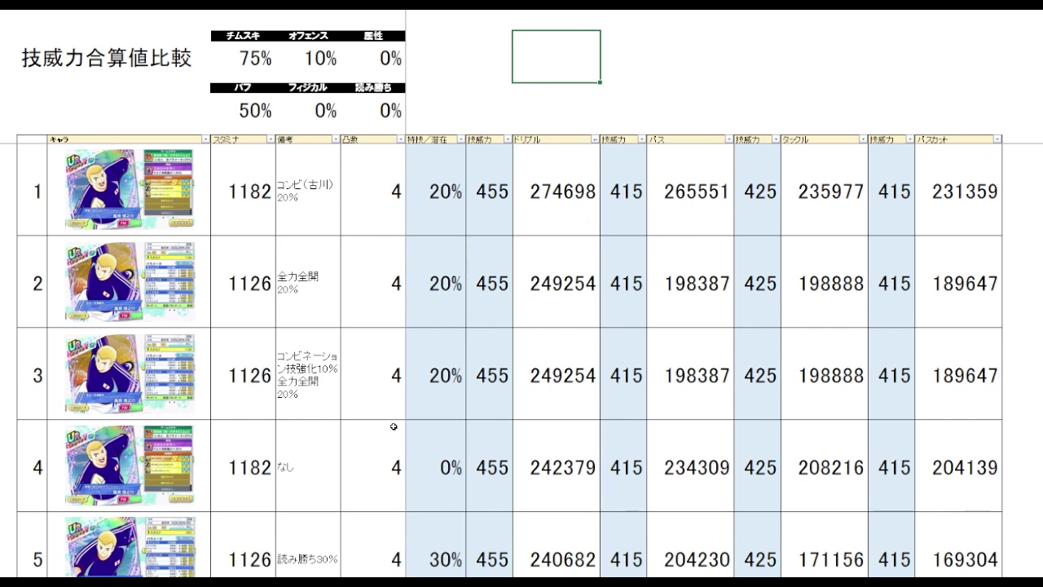
left_click(573, 209)
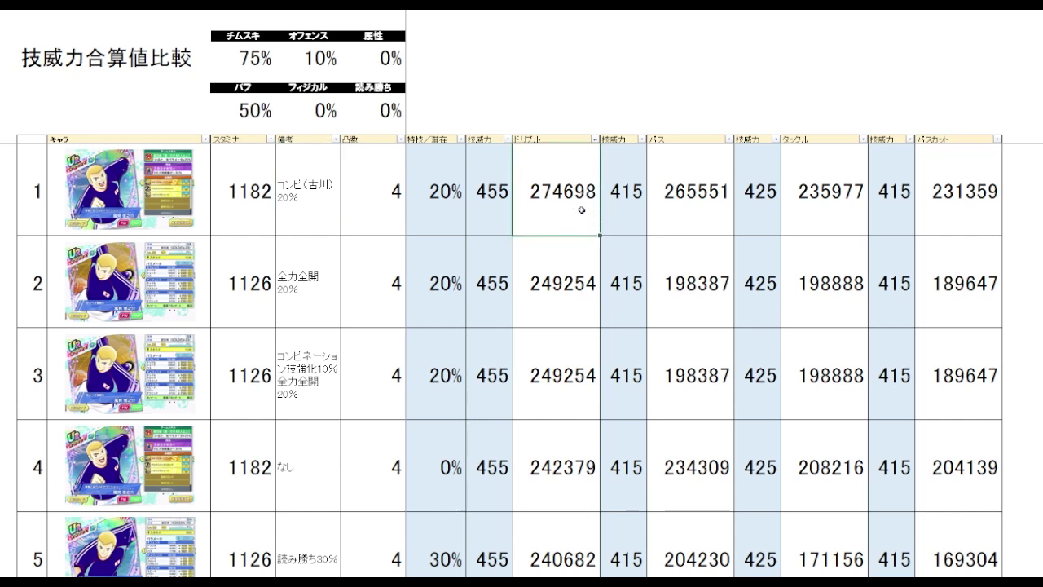
left_click(575, 294)
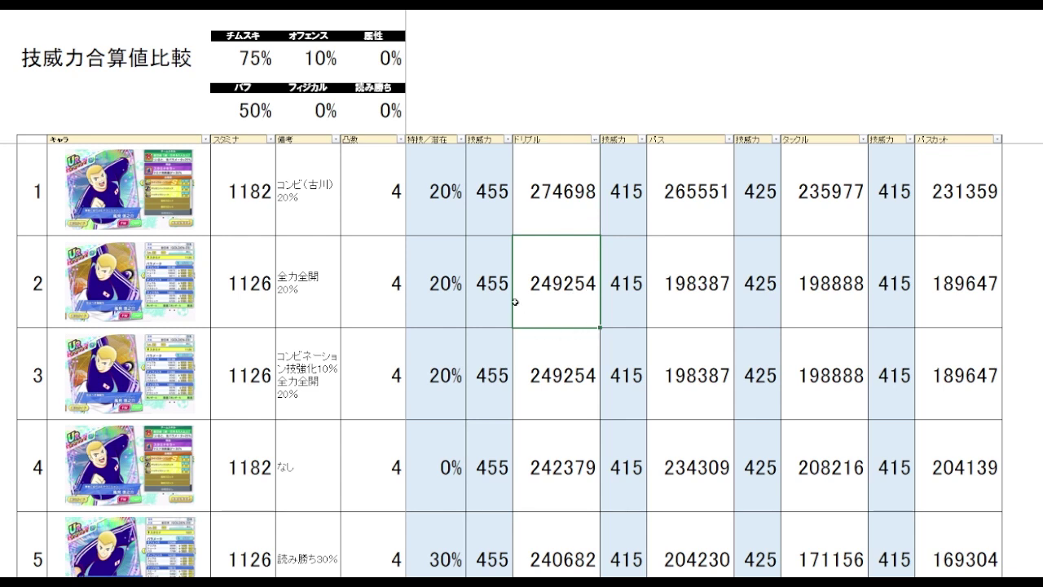
left_click(568, 223)
left_click(577, 303)
left_click(575, 201)
Step: Sort the comparison table by パス in descending order and compare the パス totals of the top three entries
left_click(675, 205)
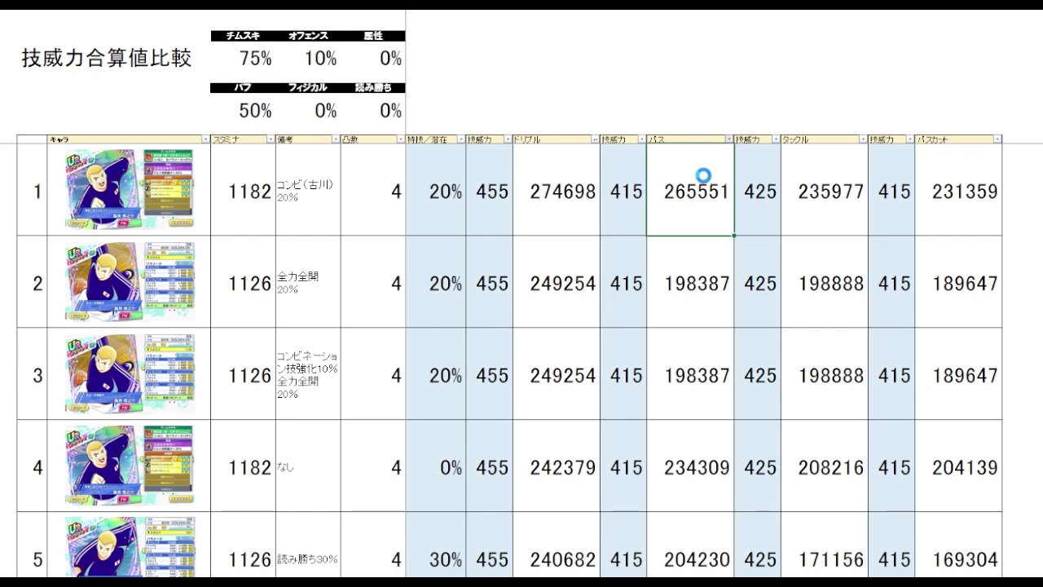
key("alt+a")
key("s")
key("d")
left_click(718, 125)
left_click(725, 231)
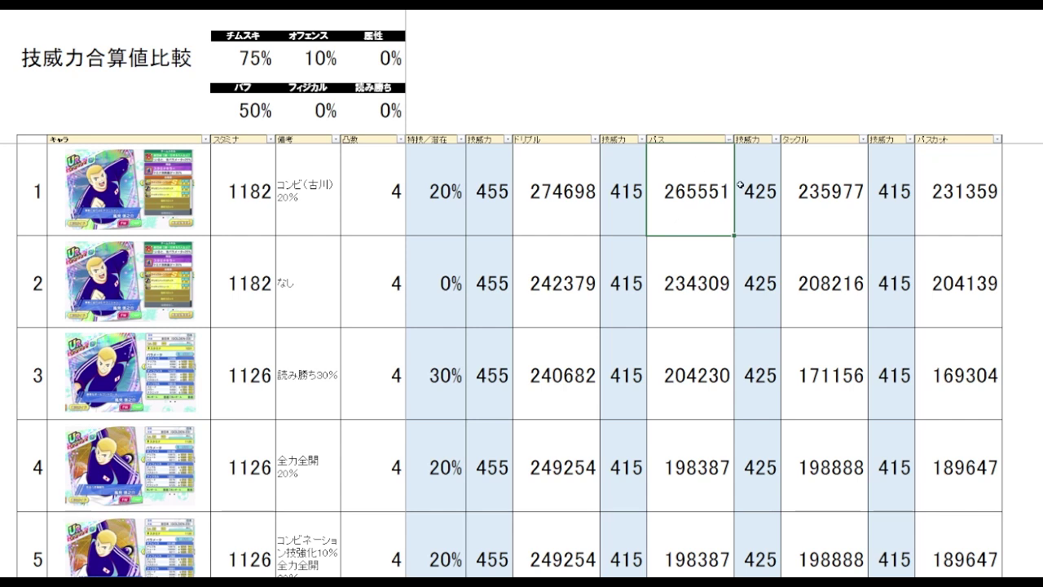
key("Down")
key("Down")
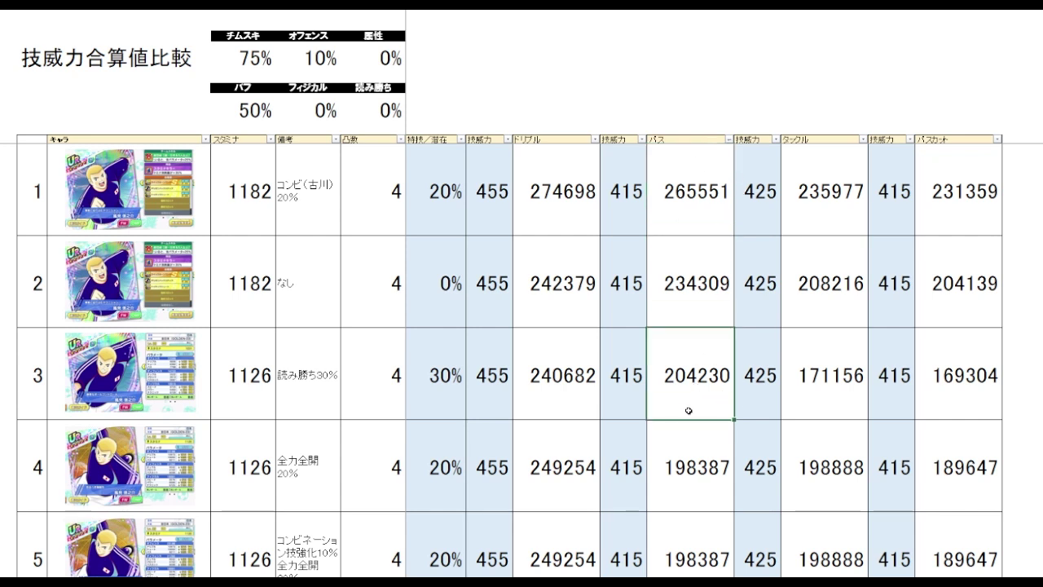
left_click_drag(701, 193, 570, 204)
Step: Sort the comparison table by タックル in descending order and compare the タックル totals of entries 3 and 4
left_click(834, 77)
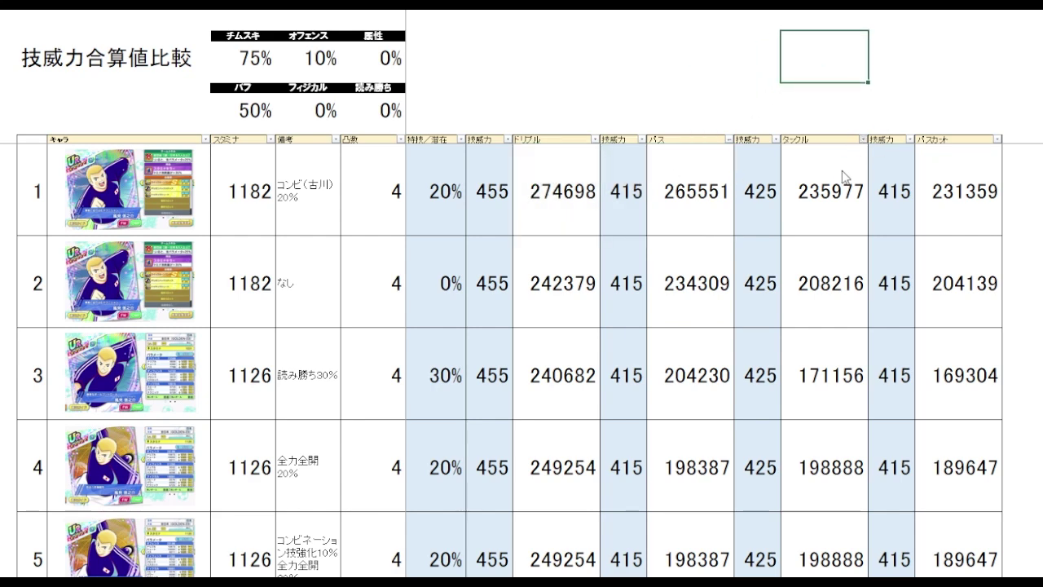
left_click(858, 228)
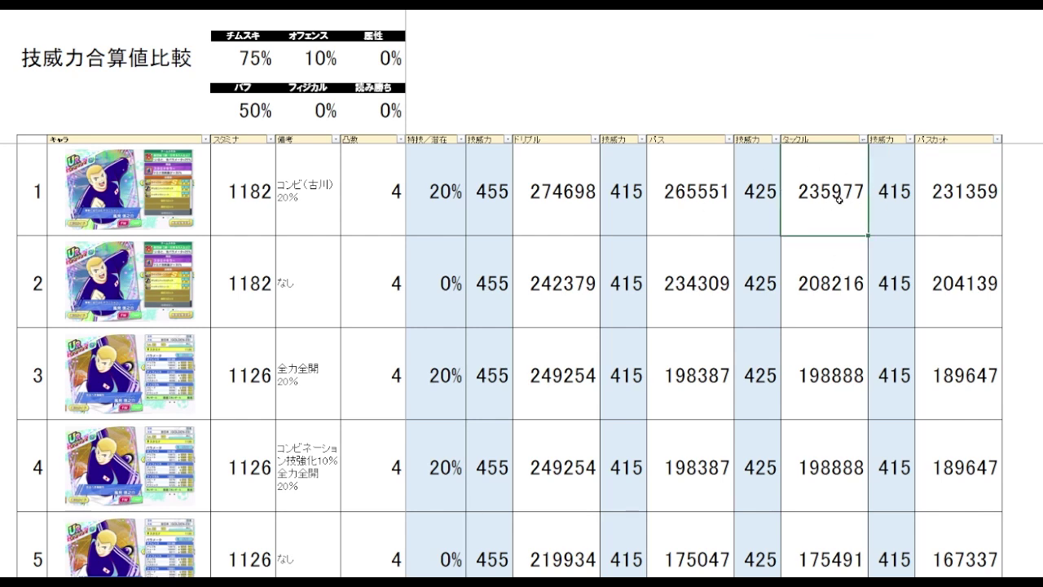
left_click_drag(842, 365, 819, 493)
Step: Sort the comparison table by パスカット in descending order and check the top entry's total
left_click(984, 181)
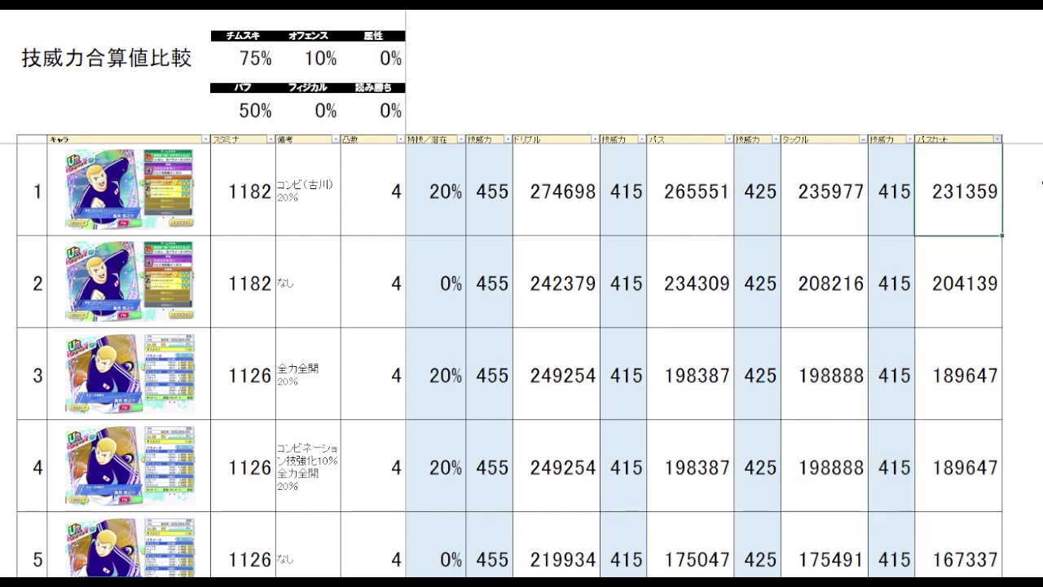
left_click(995, 226)
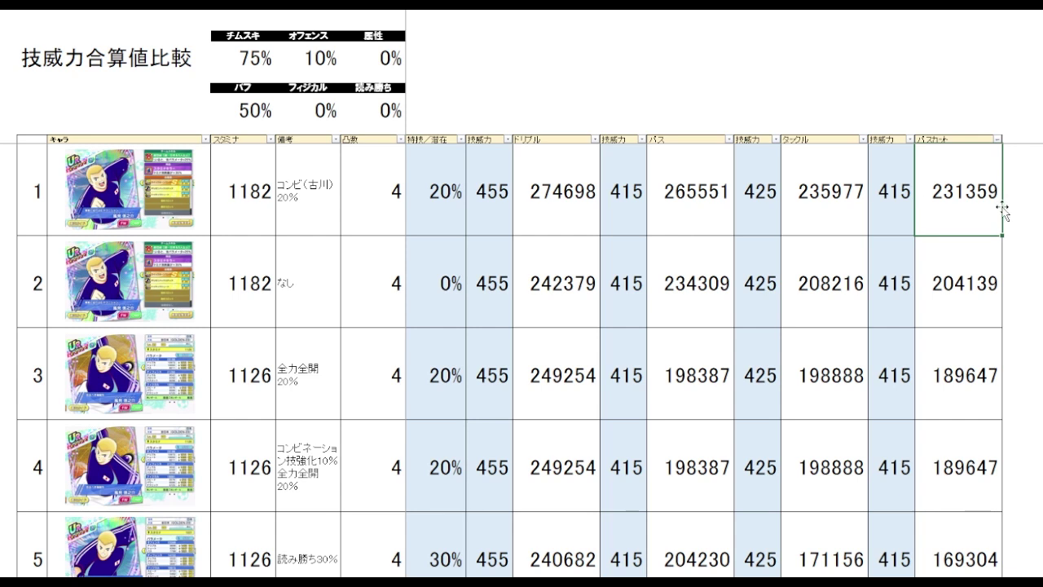
key("Right")
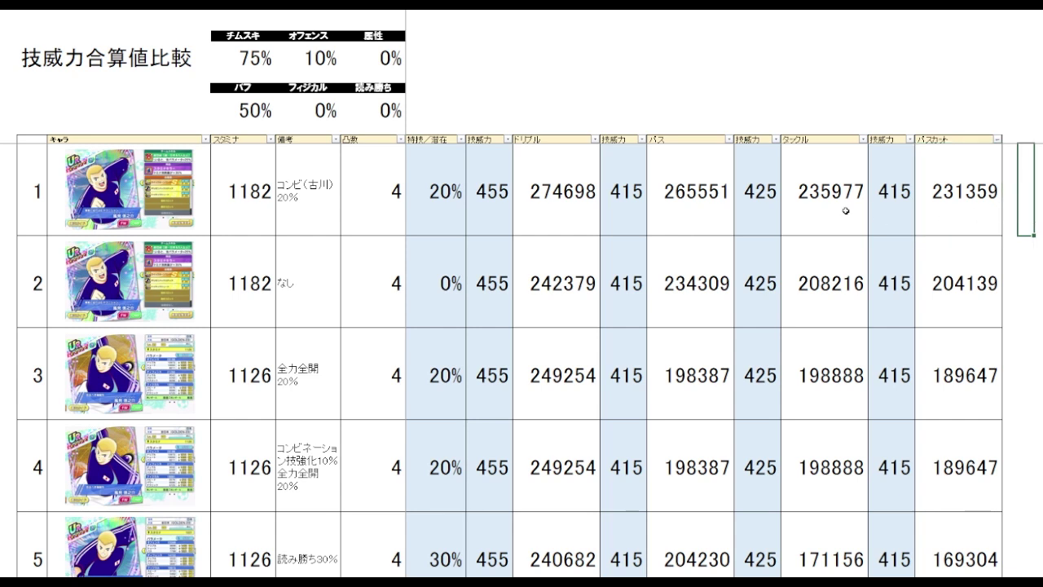
left_click(692, 86)
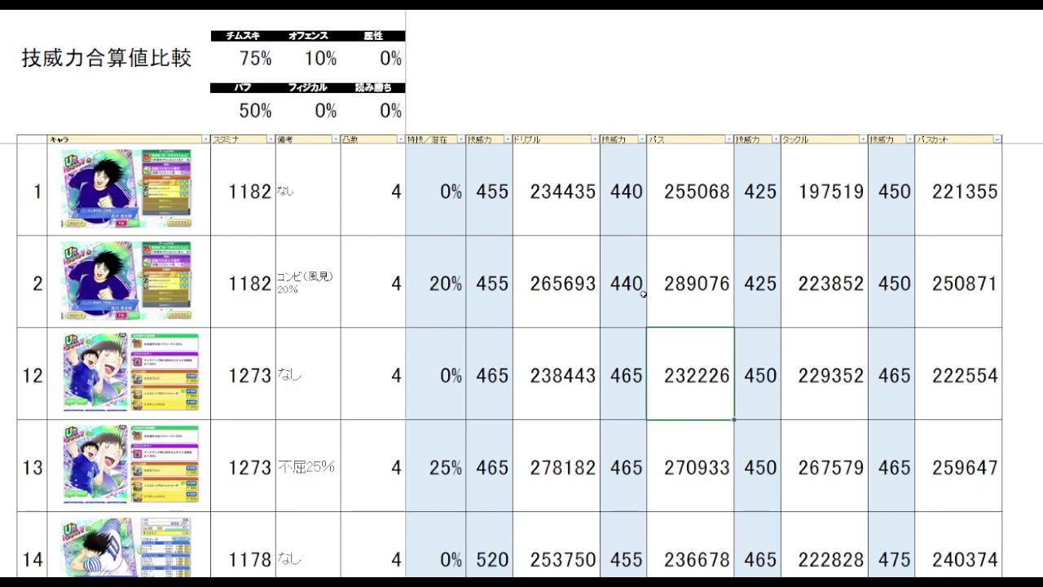
Step: Look through the comparison sheet of different characters and highlight entries 12 to 13, followed by entries 14 to 15
left_click(584, 227)
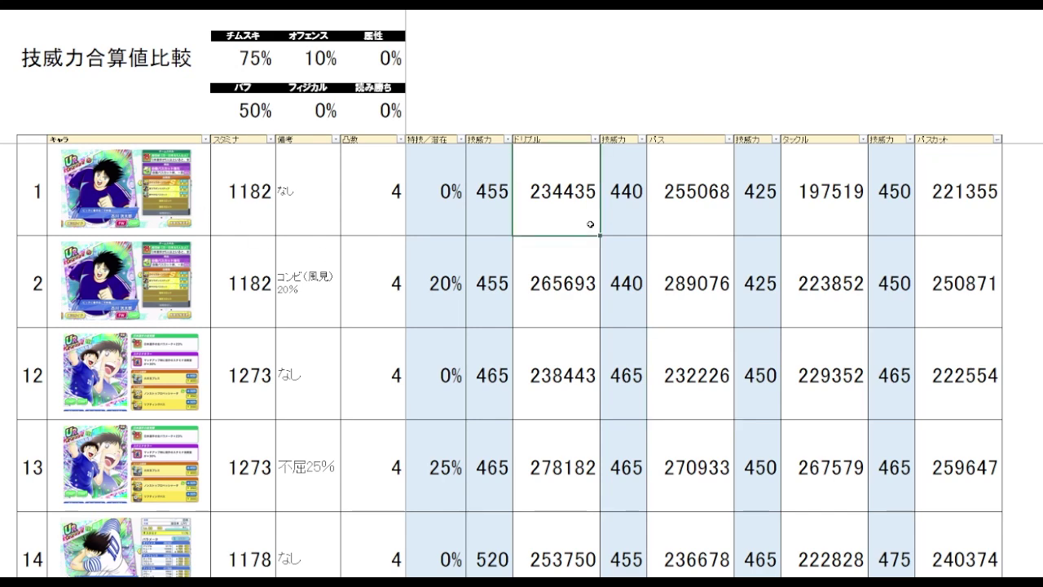
scroll(592, 224, "down", 1)
scroll(591, 233, "down", 1)
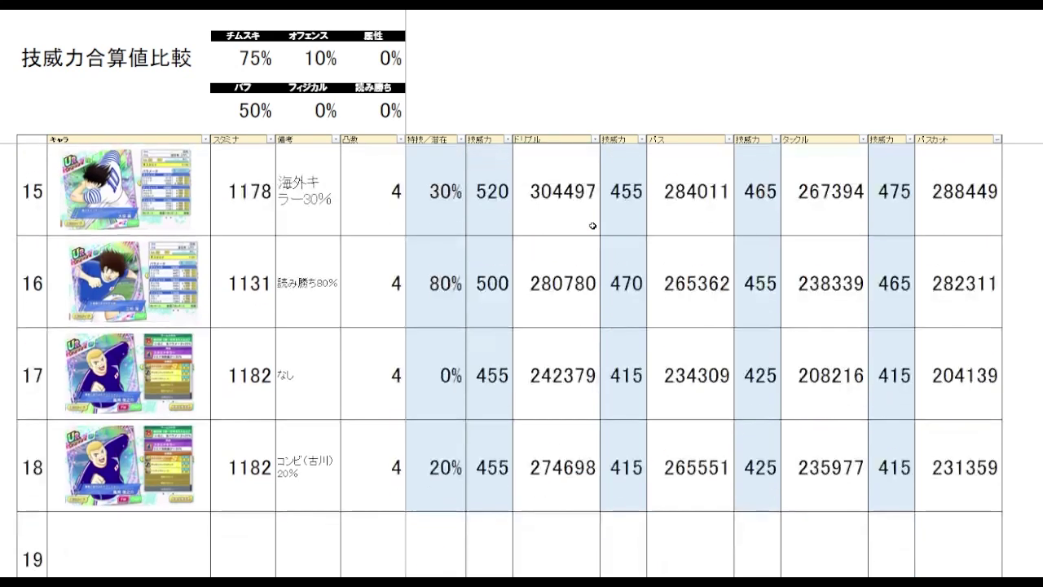
scroll(405, 408, "up", 1)
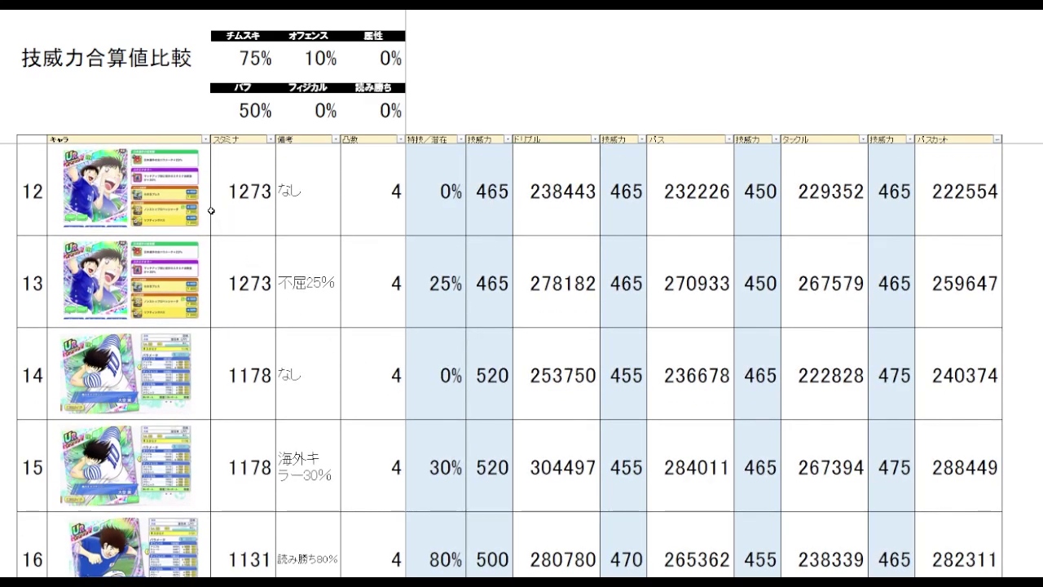
left_click_drag(209, 211, 209, 273)
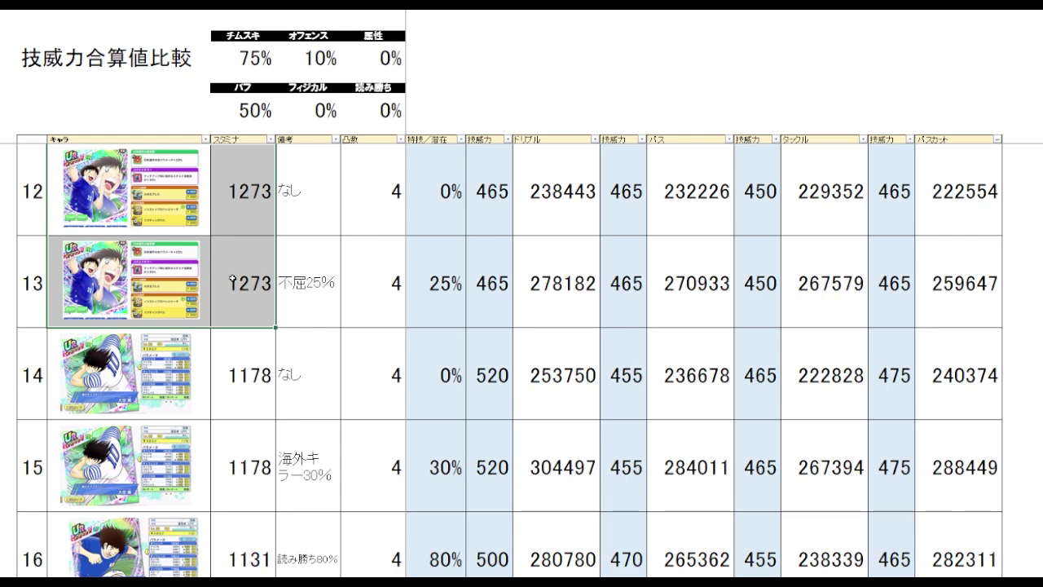
left_click_drag(207, 396, 209, 470)
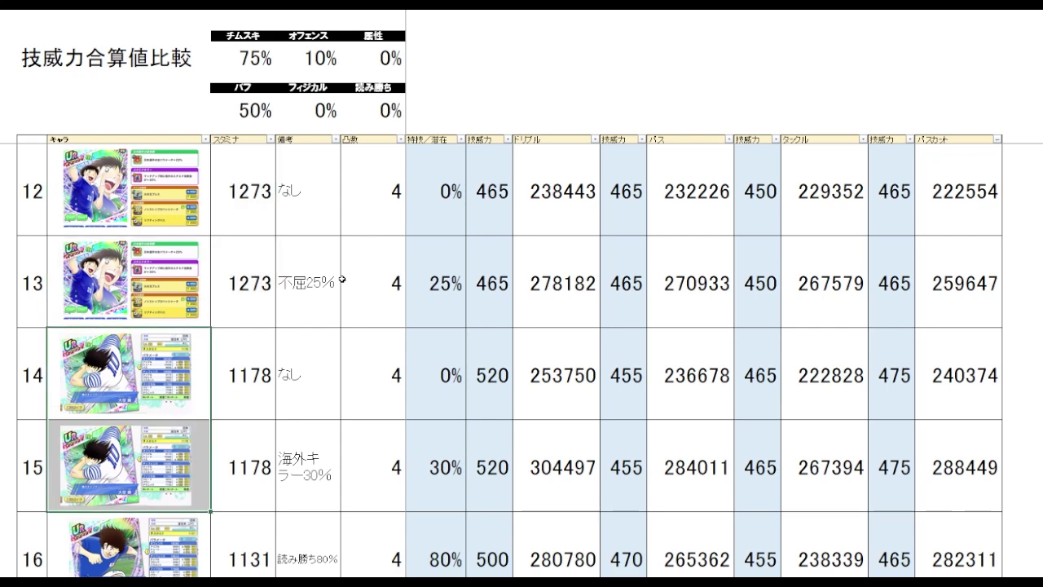
Step: Look through entries 15 to 18 of the comparison sheet and check entry 16, marked 読み勝ち80%
scroll(352, 255, "down", 1)
left_click(209, 302)
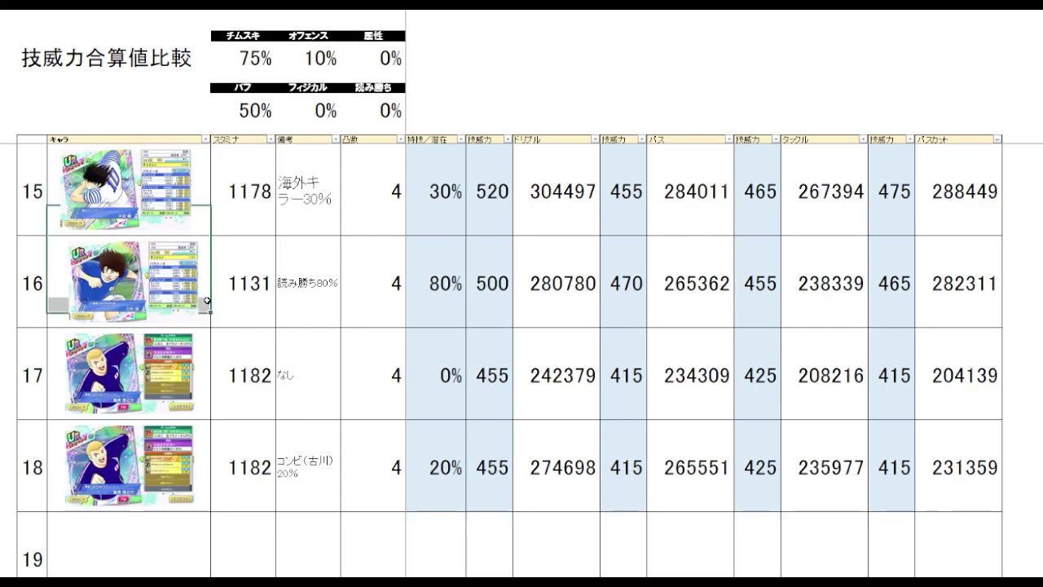
left_click(347, 295)
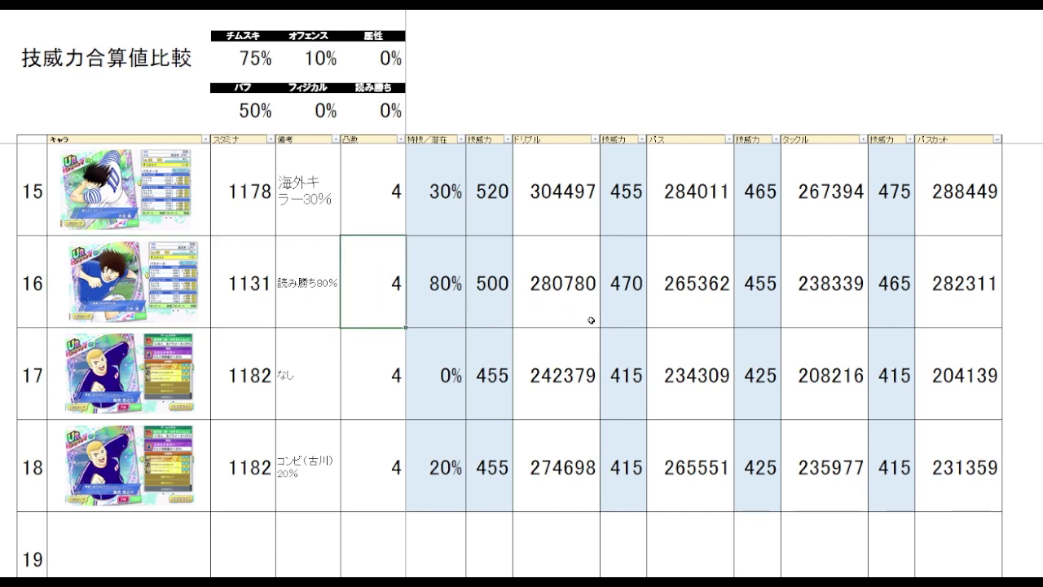
Step: Sort the comparison table by ドリブル in descending order and compare the ドリブル totals of the top two entries
scroll(603, 322, "up", 2)
scroll(638, 330, "up", 1)
left_click(561, 104)
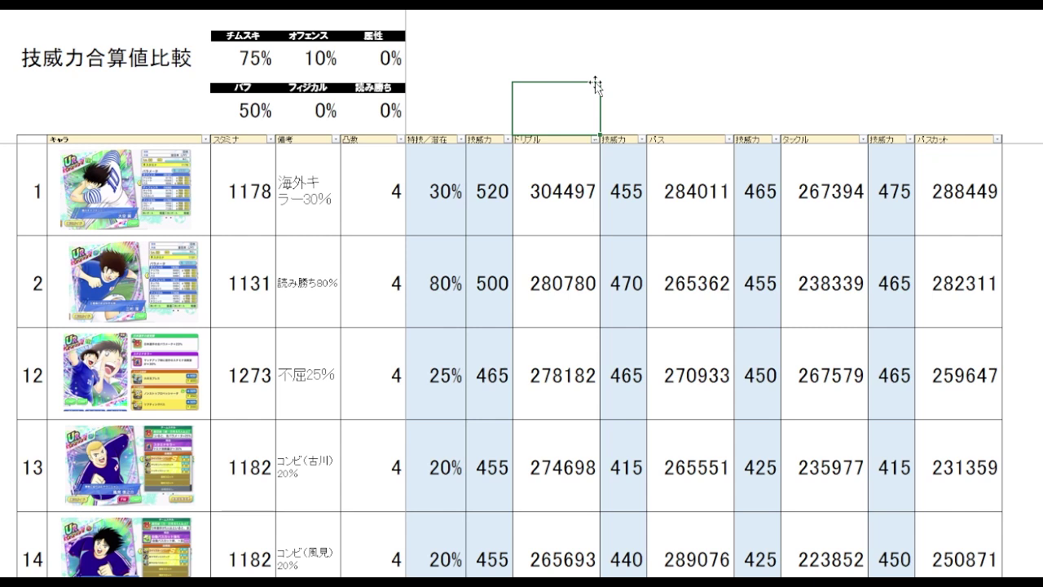
left_click(303, 221)
left_click(595, 217)
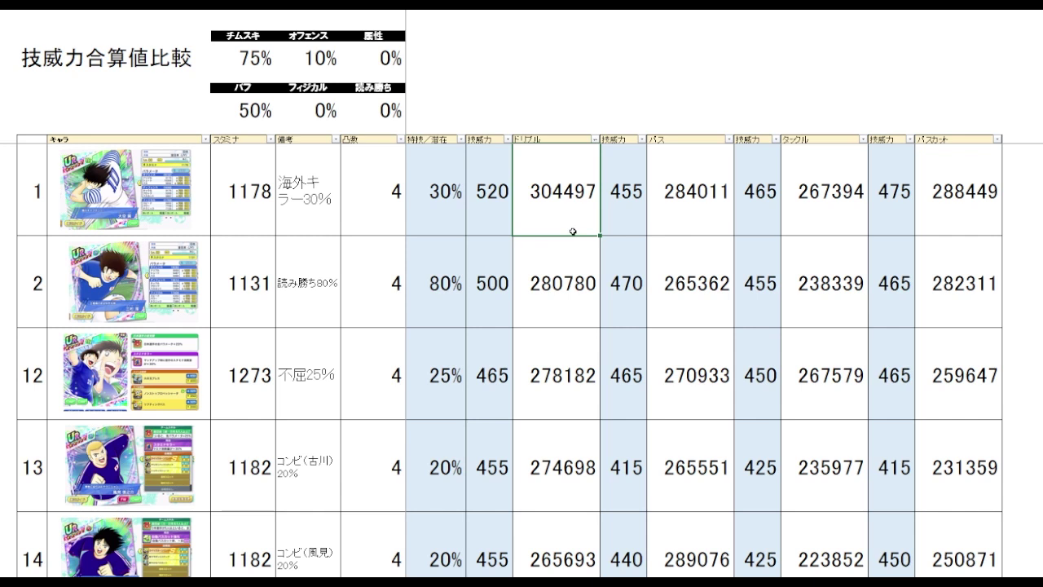
left_click(570, 316)
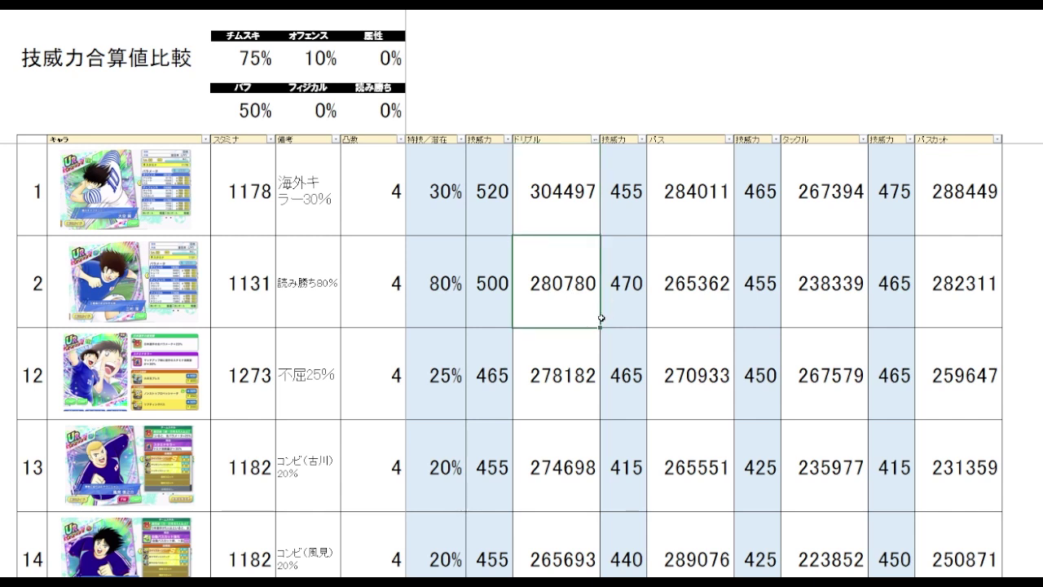
left_click(489, 321)
left_click(555, 319)
Step: Go through the ドリブル totals one by one from entry 12 down to entry 17
key("Down")
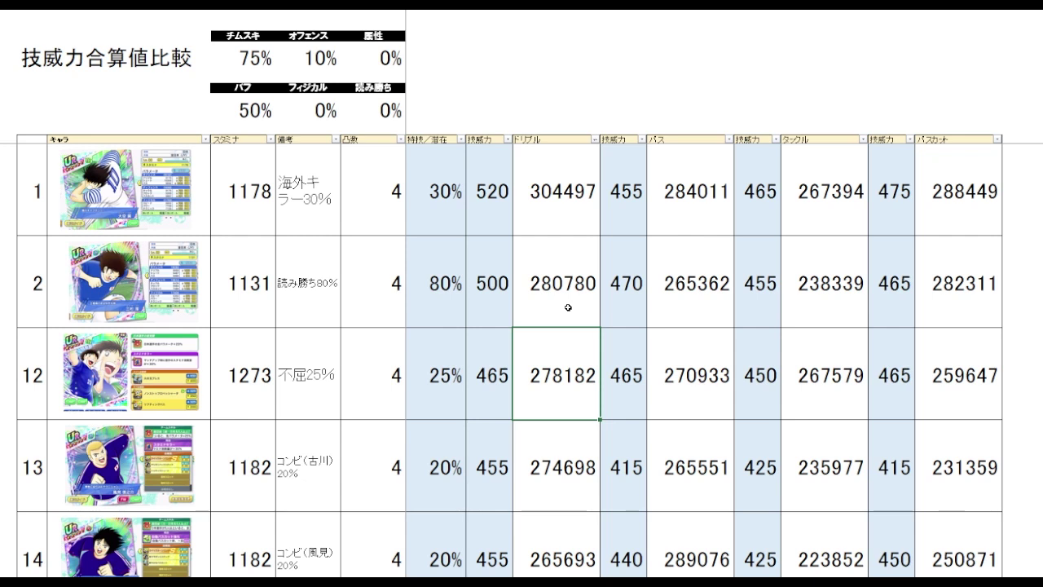
key("Down")
scroll(568, 307, "down", 1)
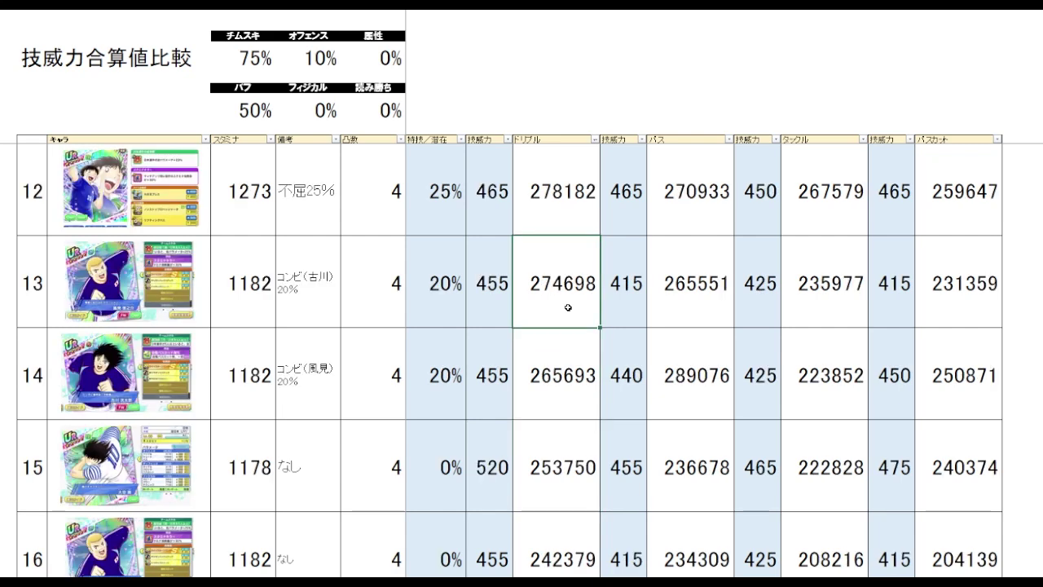
key("Down")
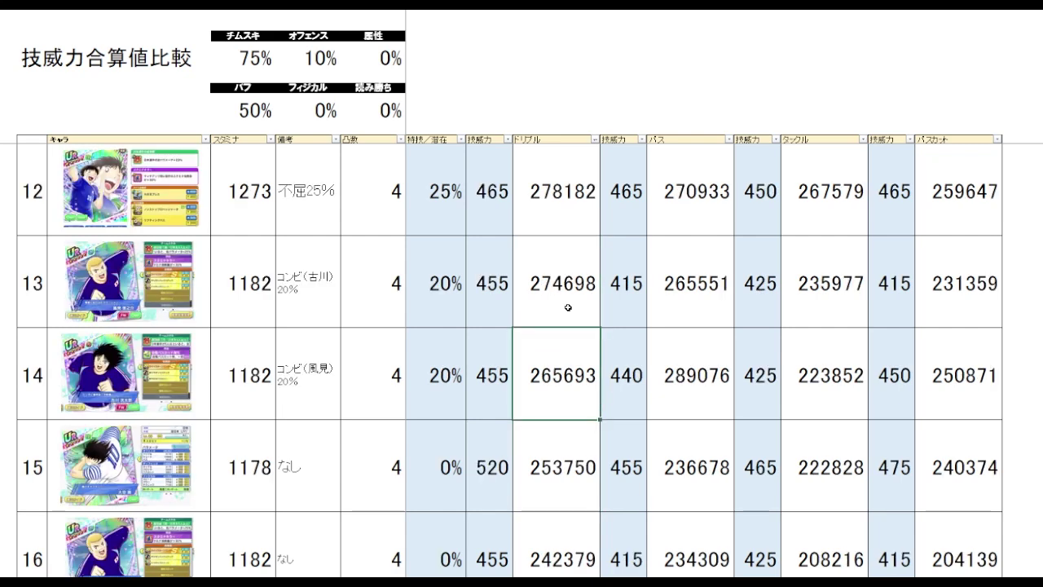
key("Down")
scroll(568, 307, "down", 1)
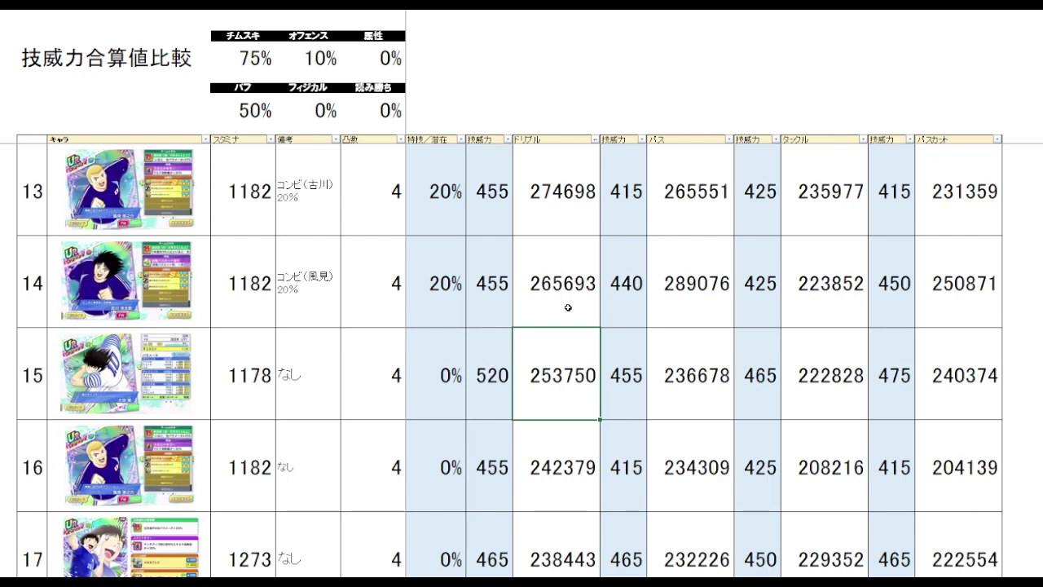
key("Down")
key("Down")
scroll(568, 307, "down", 2)
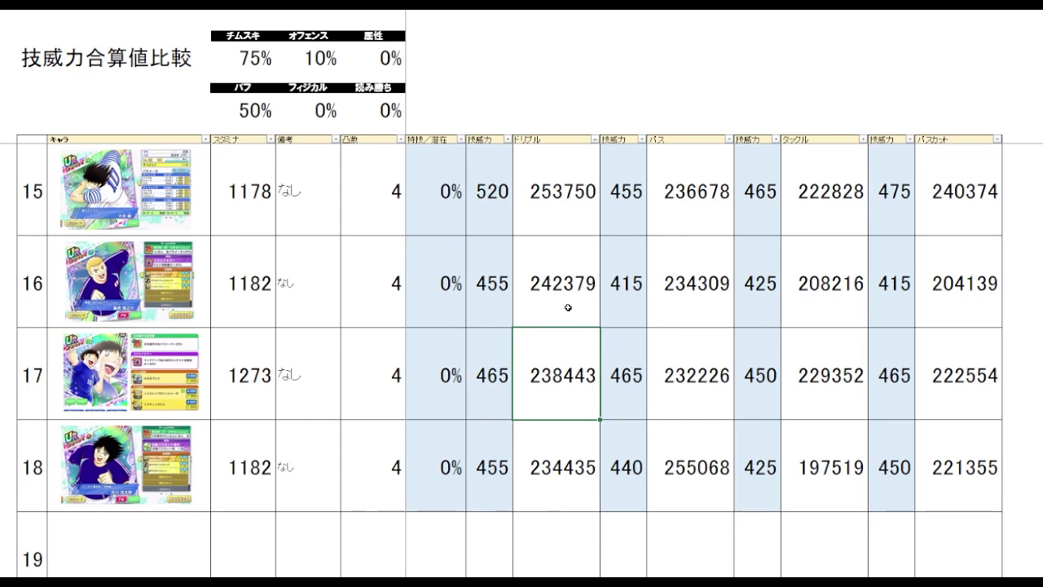
Step: Return to the first entry and review the ドリブル totals again down to entry 15
key("Up")
key("Up")
key("Up")
key("Up")
key("Up")
key("Up")
key("Up")
key("Up")
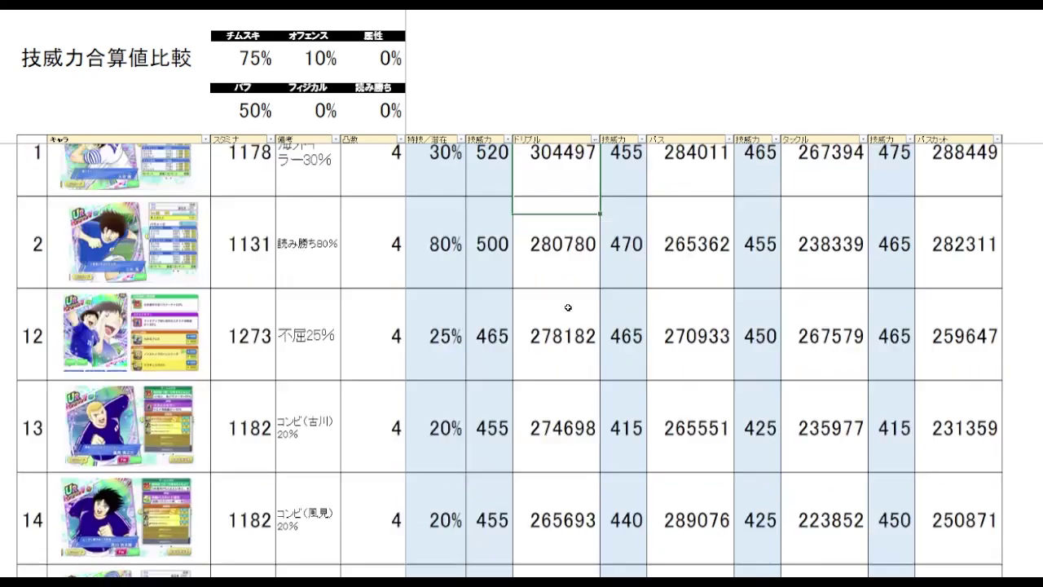
key("Down")
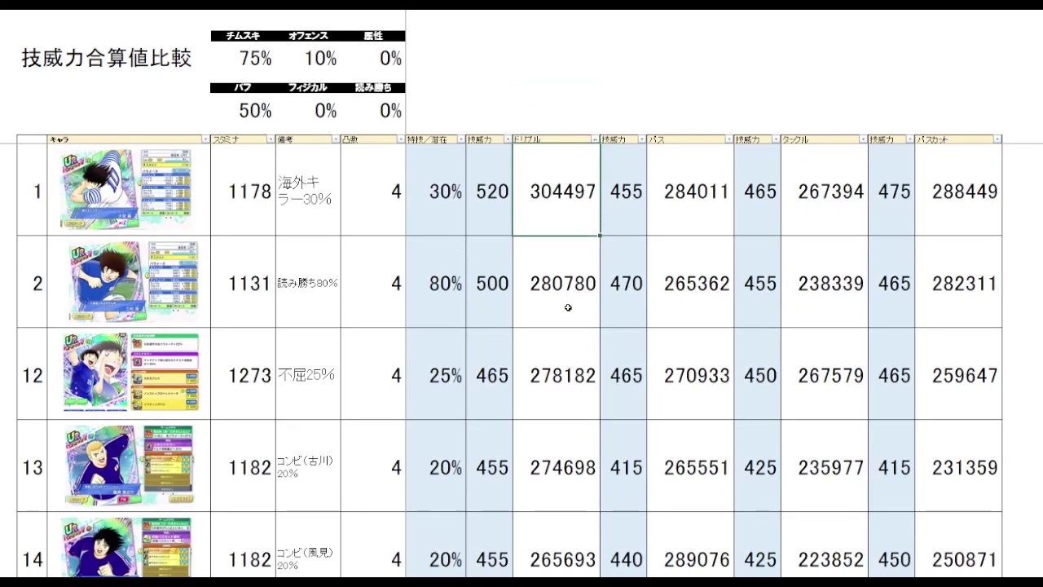
key("Down")
key("Down")
key("Down")
key("Down")
key("Down")
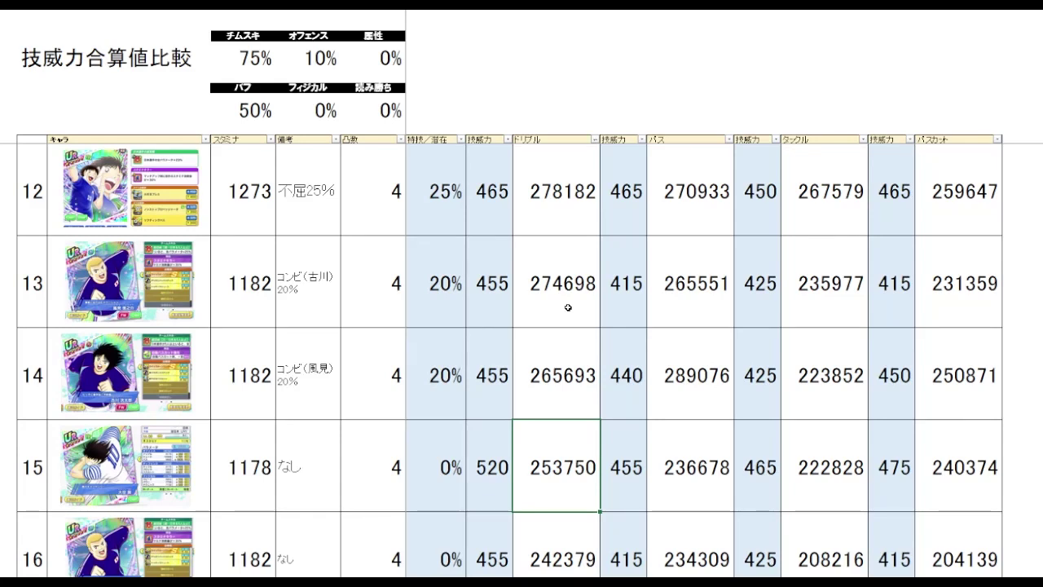
Step: Compare the ドリブル totals of entries 12, 13 and 14 with each other
key("Up")
key("Up")
key("Down")
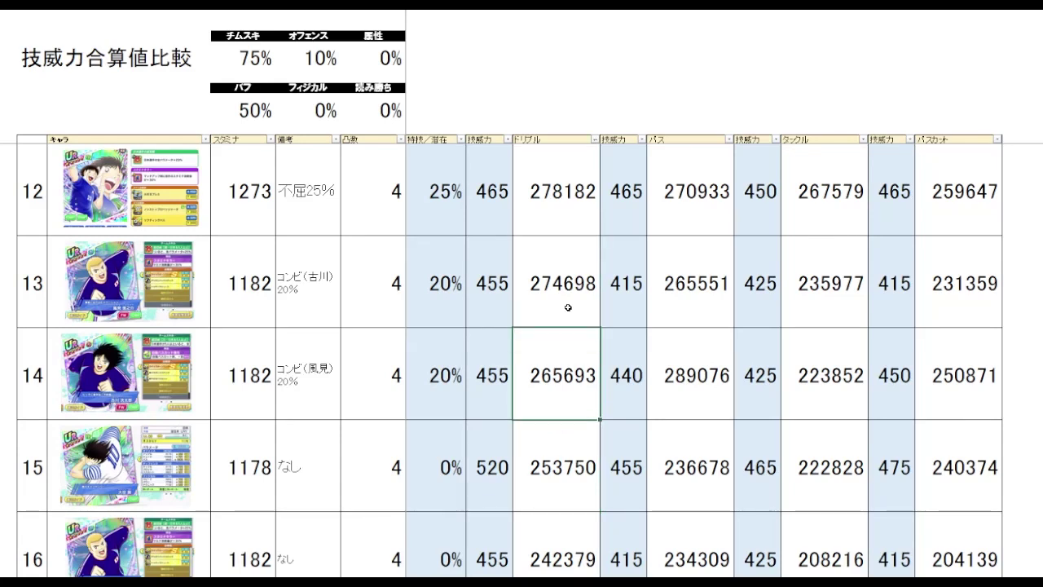
key("Up")
key("Down")
key("Up")
key("Up")
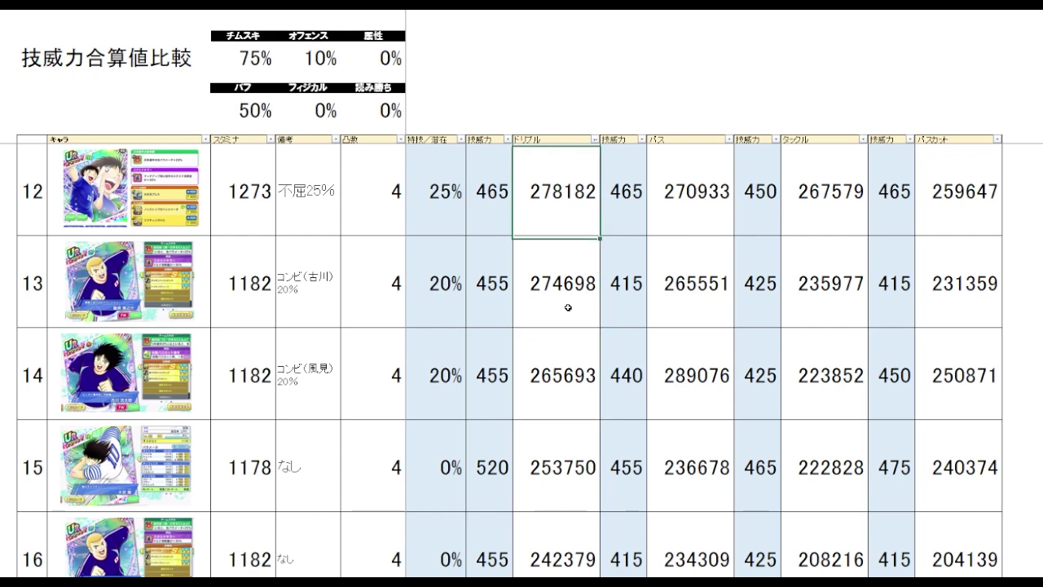
Step: Recheck the top entries' ドリブル totals, then compare those of entries 12 and 13
key("Up")
key("Up")
key("Up")
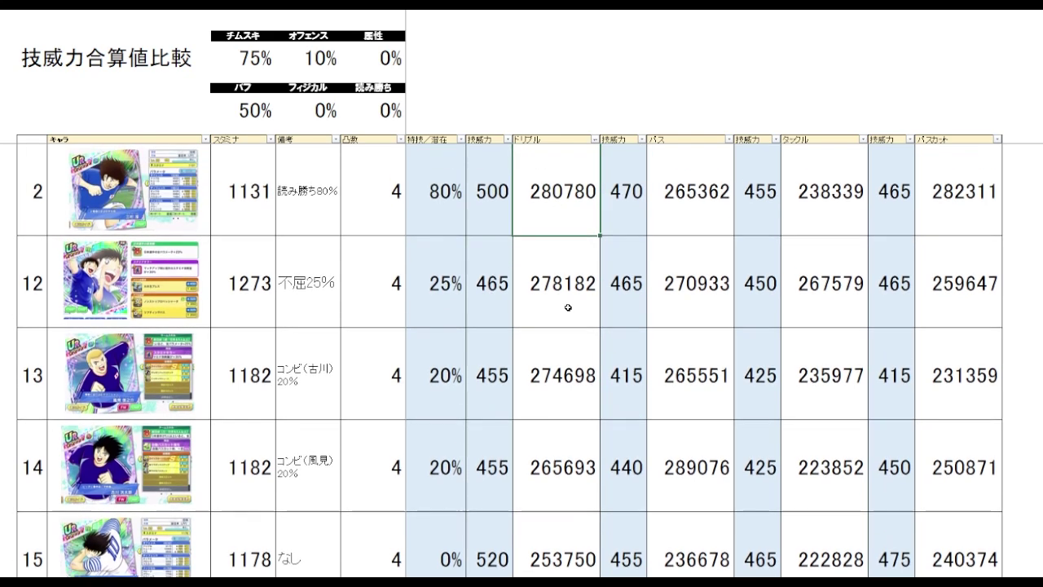
key("Down")
key("Down")
key("Down")
key("Up")
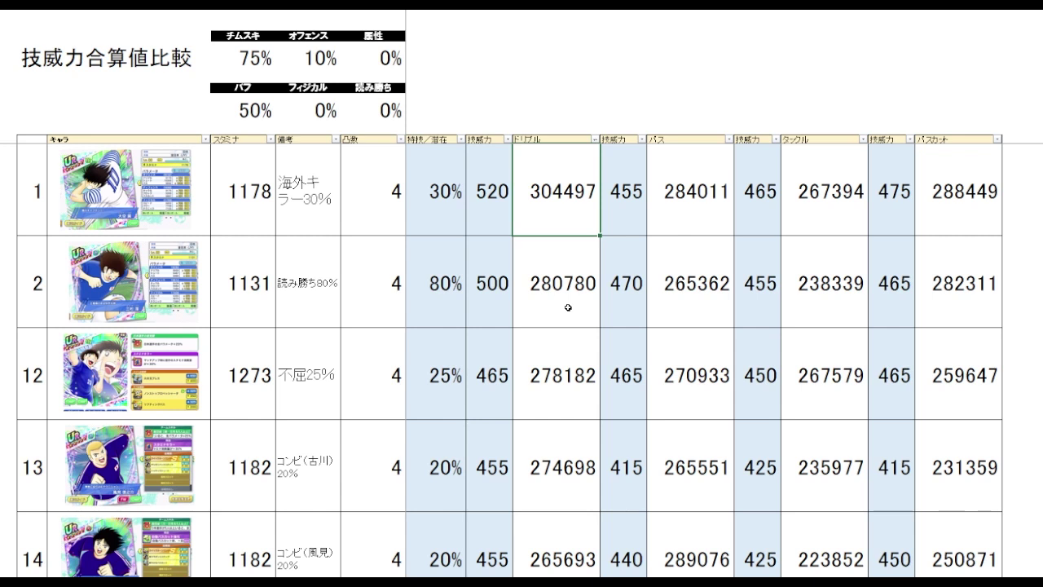
left_click(567, 402)
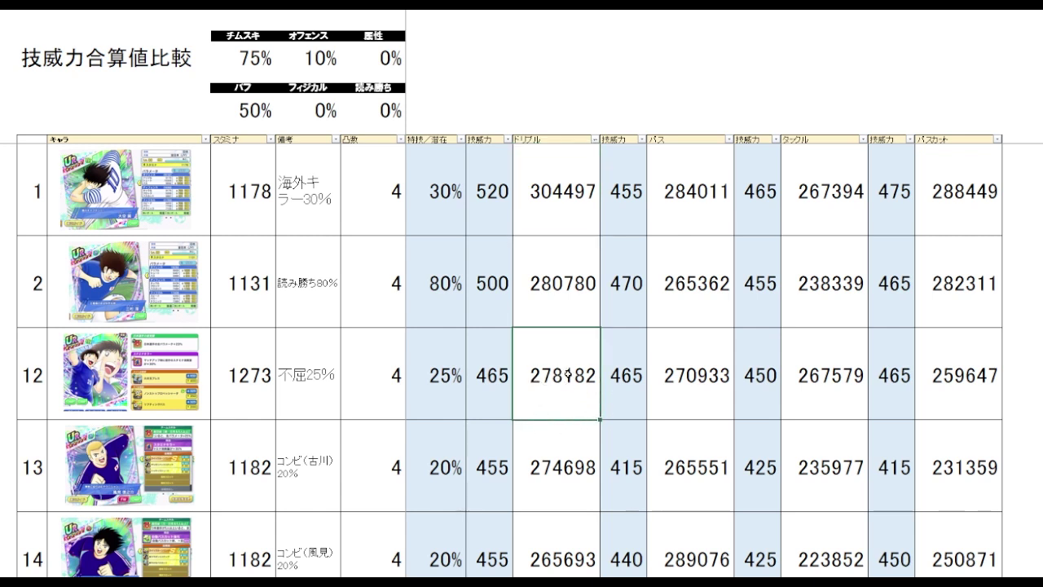
left_click(574, 482)
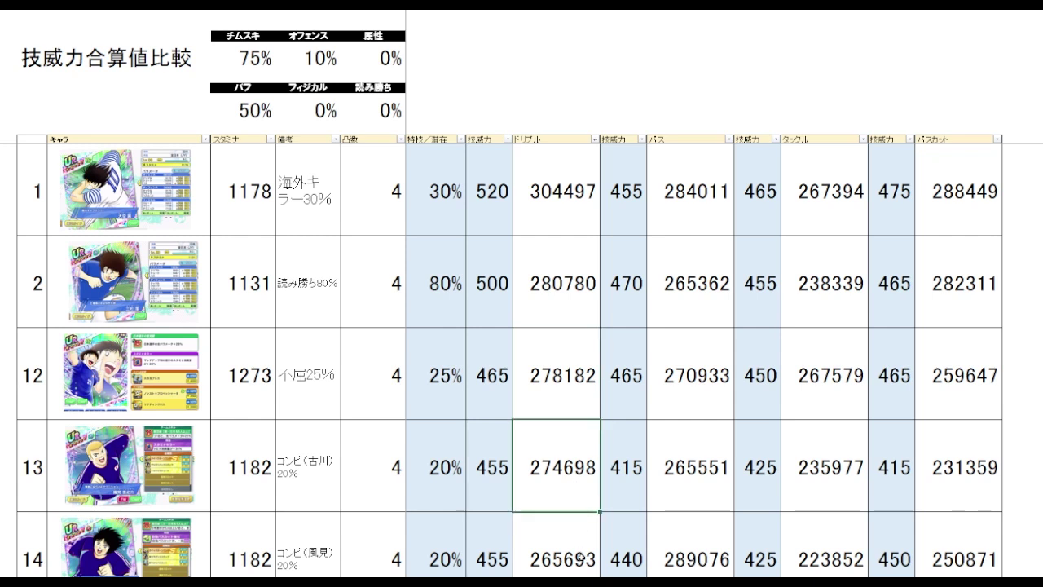
left_click(576, 393)
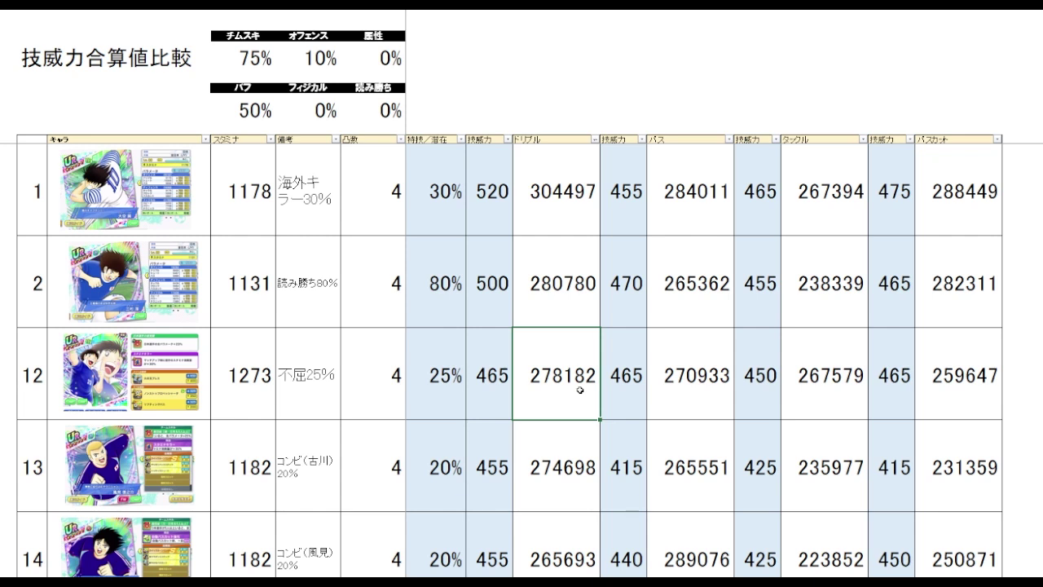
Step: Sort the comparison table by パス in descending order and compare the パス totals of entries 1 and 2
left_click(724, 156)
left_click(729, 140)
left_click(704, 170)
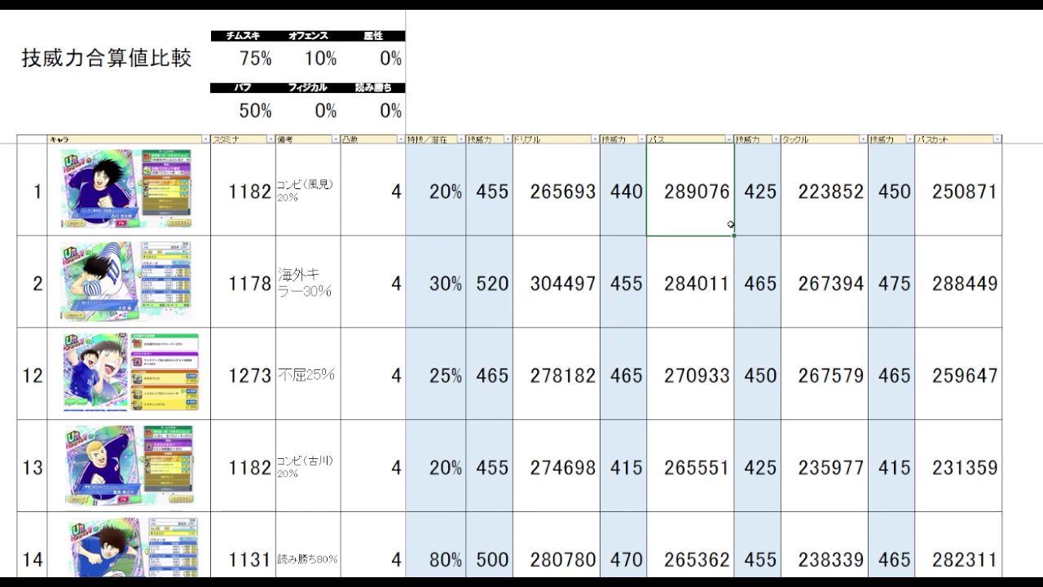
left_click(709, 300)
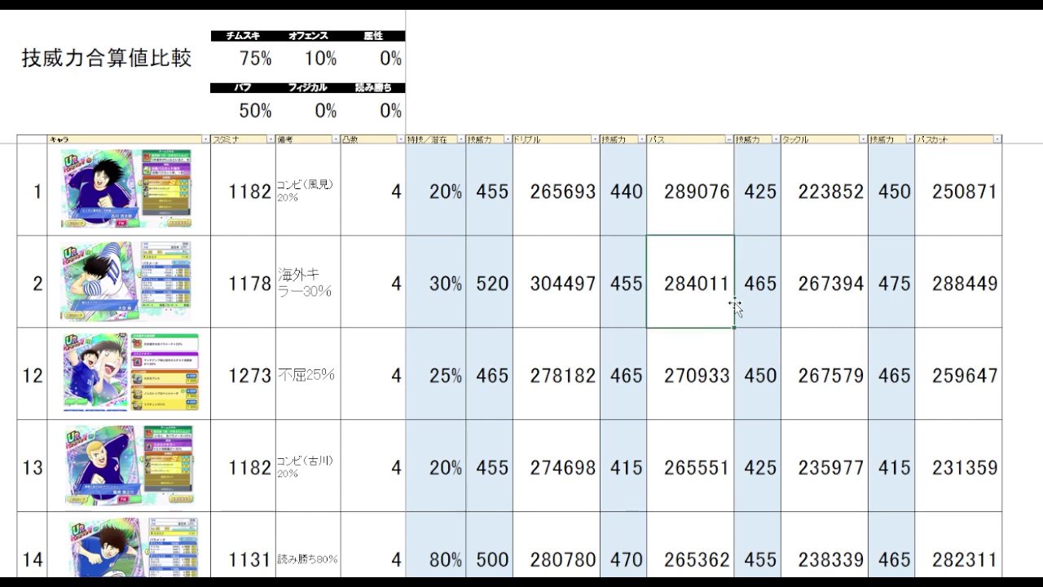
Step: Set the パス 技威力 to 490 for entry 2 and to 480 for entry 1
left_click(620, 301)
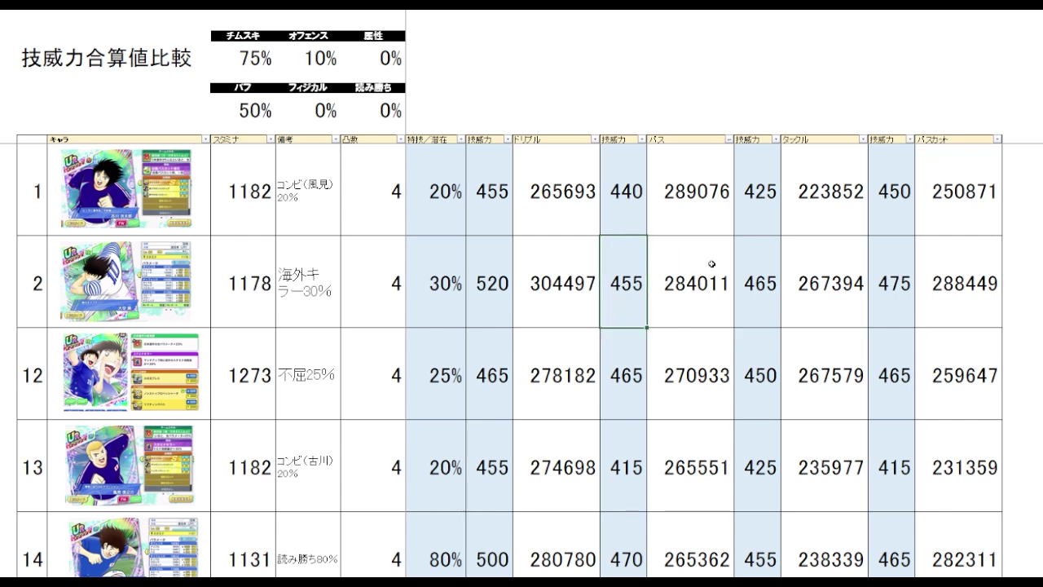
type("490")
key("Return")
key("Up")
key("Up")
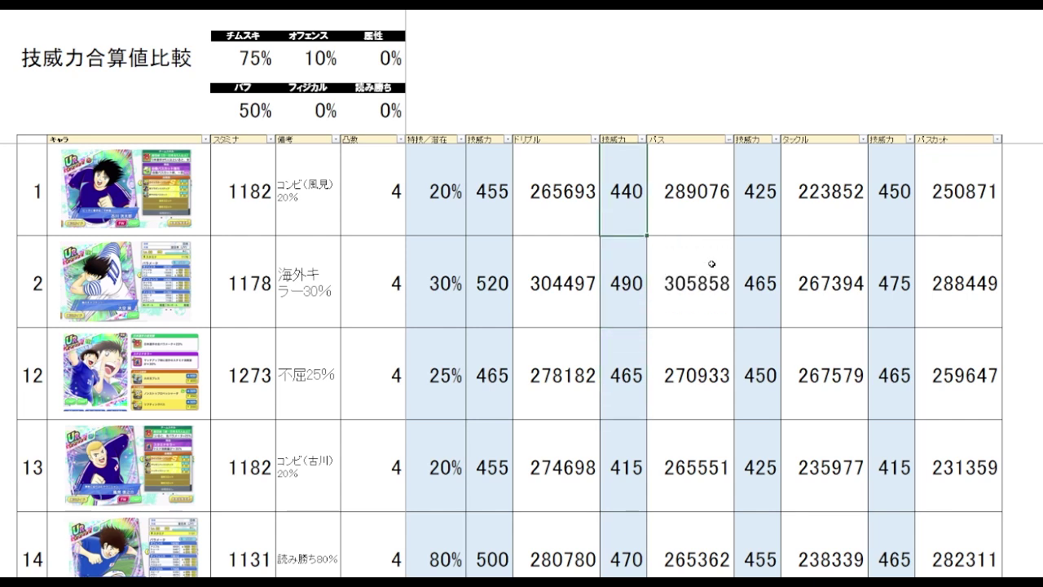
type("480")
key("Return")
key("Return")
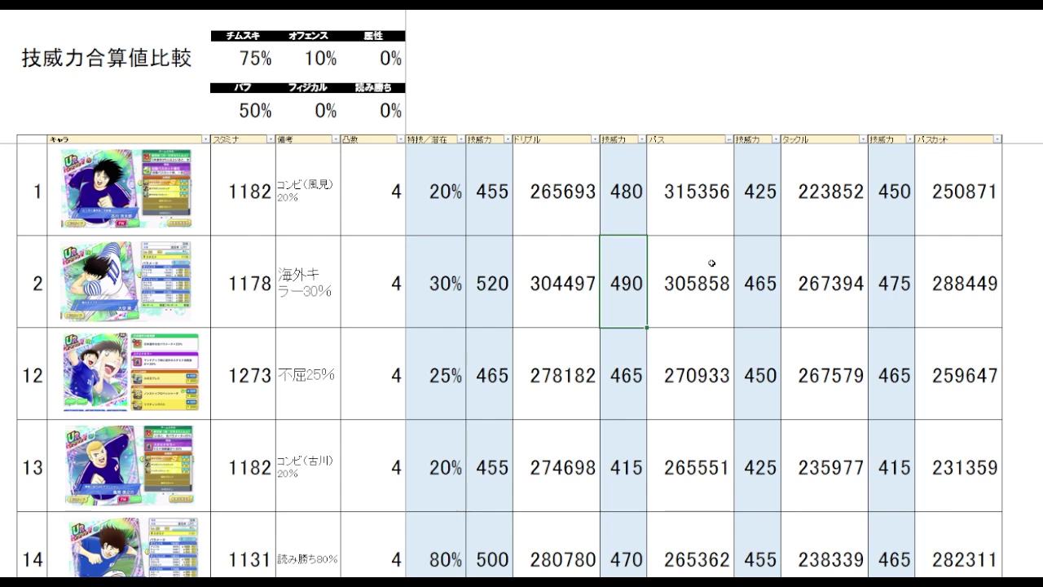
Step: Compare the recalculated パス totals of entries 1 and 2
left_click_drag(698, 224, 699, 273)
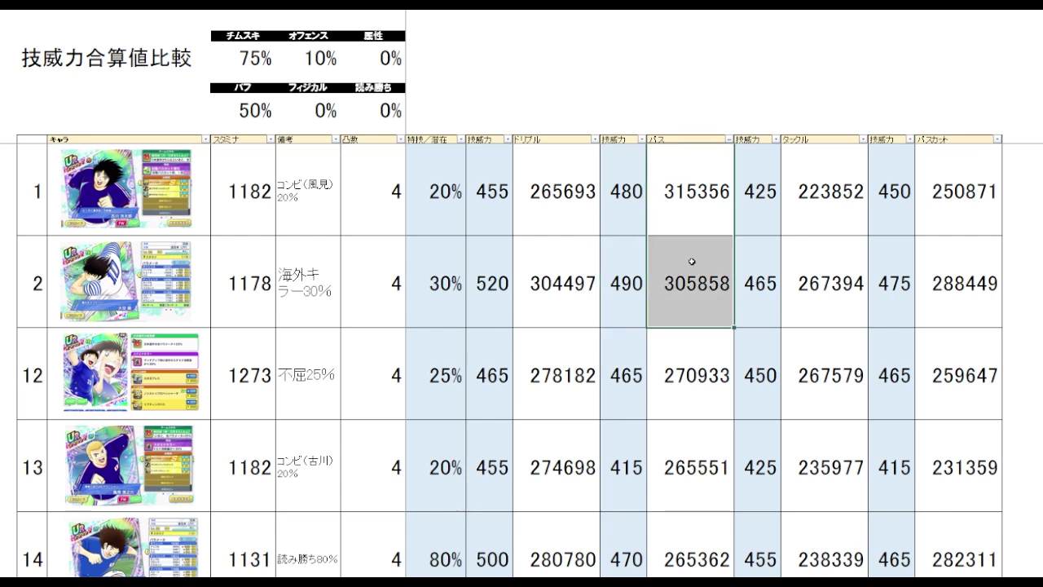
left_click(707, 223)
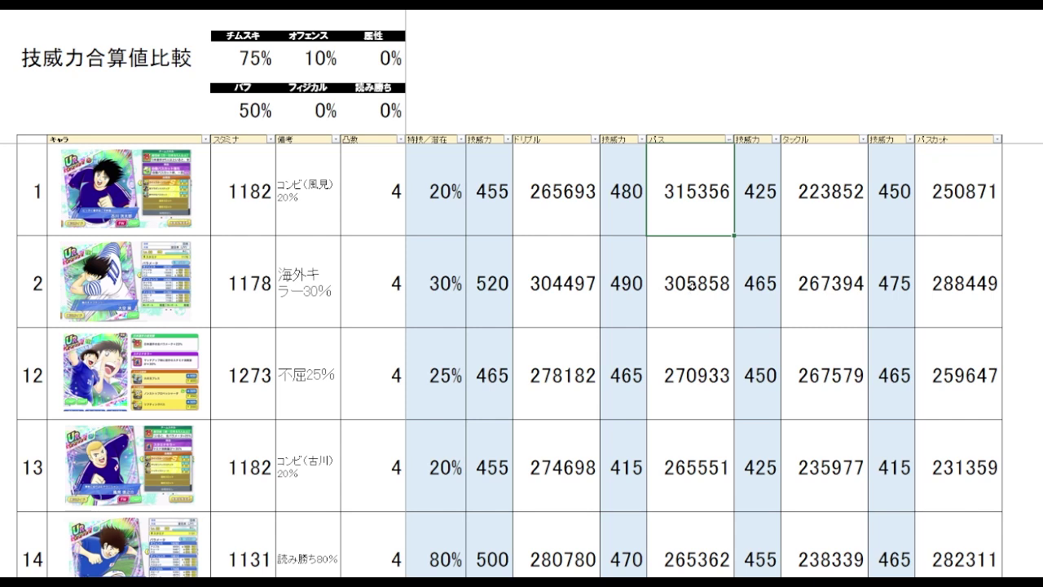
left_click(695, 283)
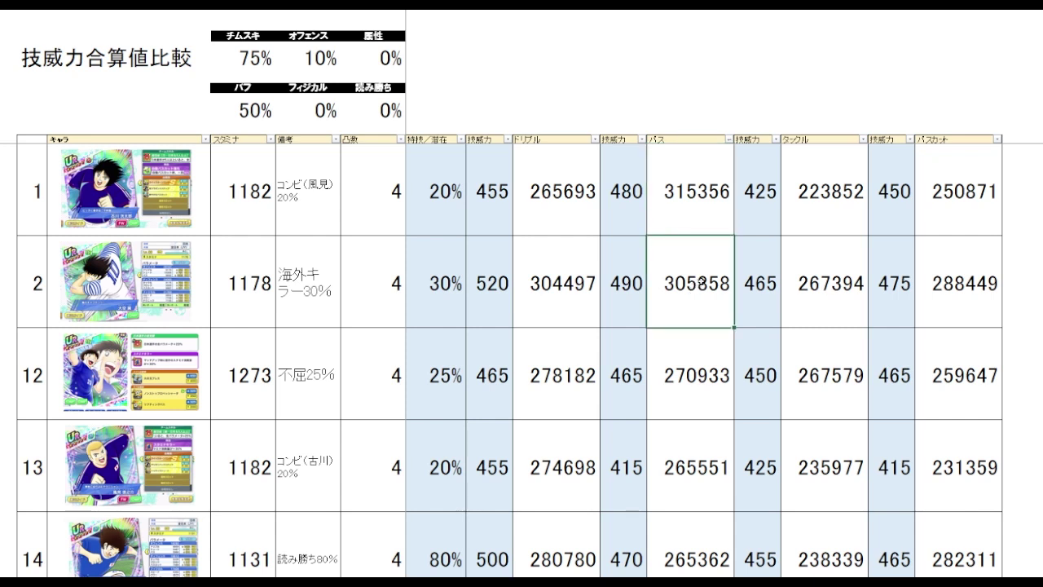
left_click(697, 218)
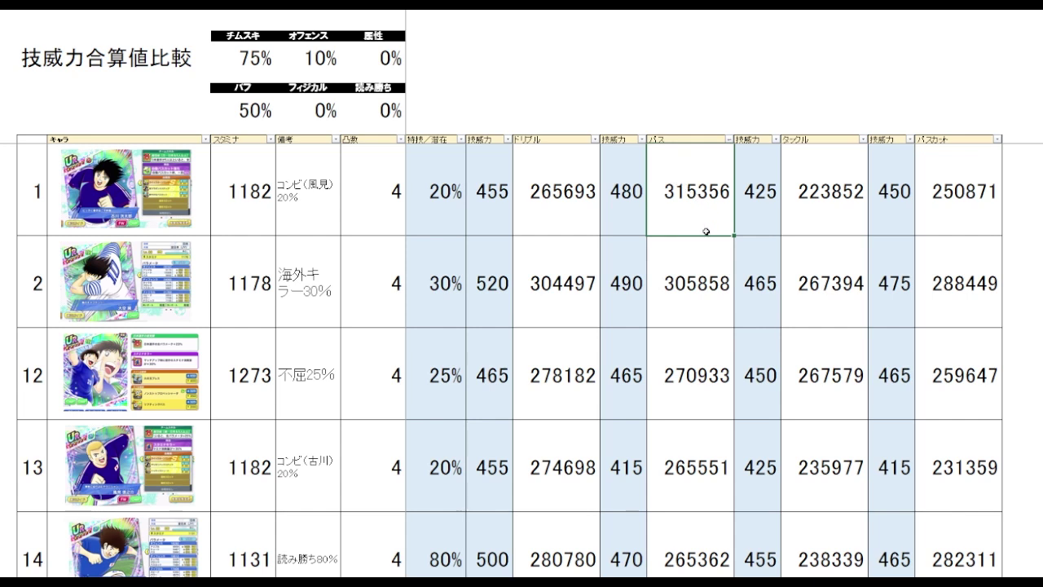
Step: Restore the パス 技威力 to 440 for entry 1 and 455 for entry 2
left_click(617, 213)
type("440 455")
Step: Compare the パス totals of entries 12 to 14
left_click(729, 363)
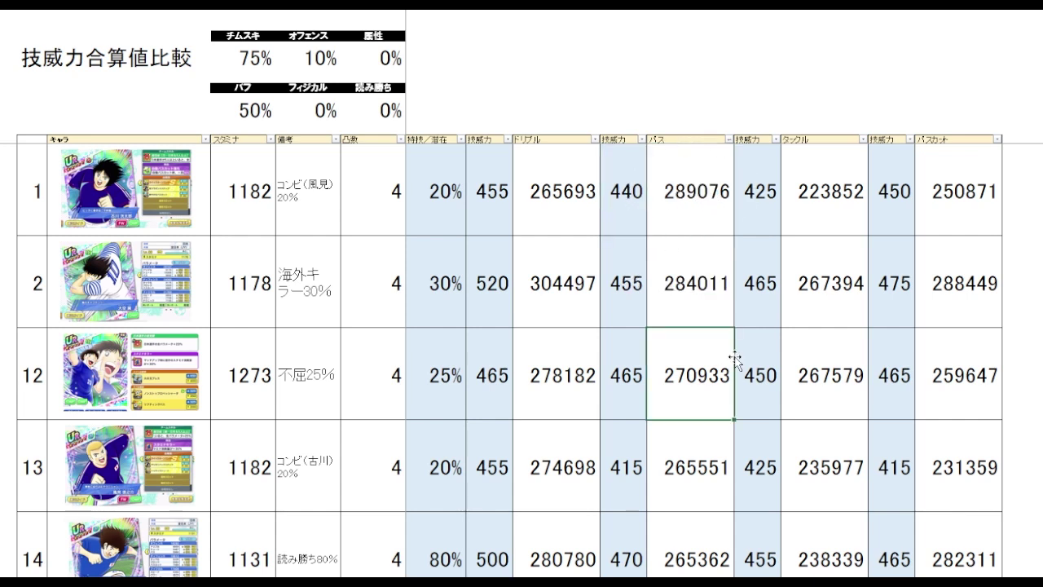
key("Down")
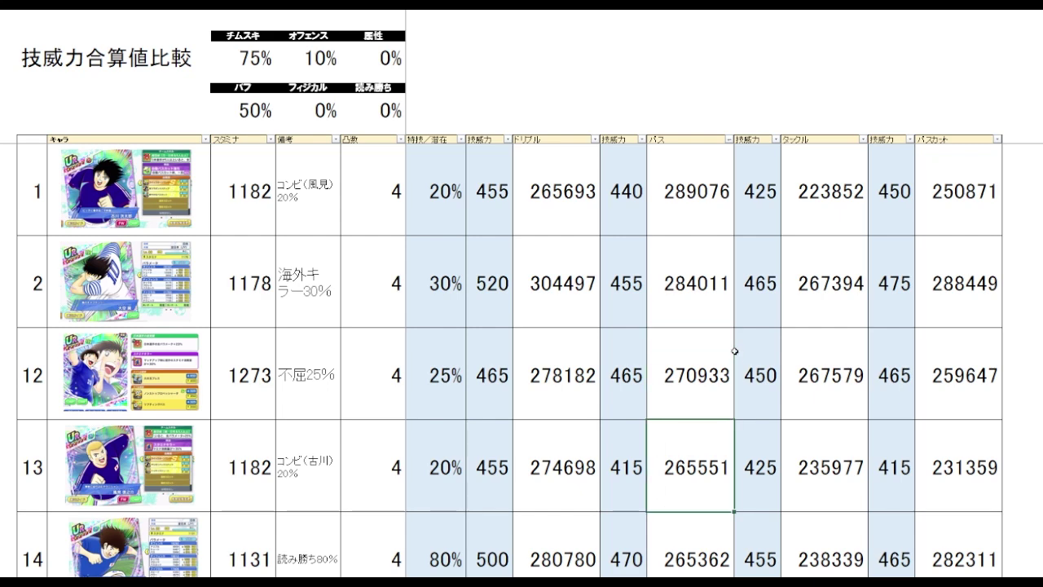
key("Down")
key("Up")
key("Up")
key("Down")
Step: Set the パス 技威力 of entry 13, marked コンビ(古川)20%, to 480 and check its パス total
key("Left")
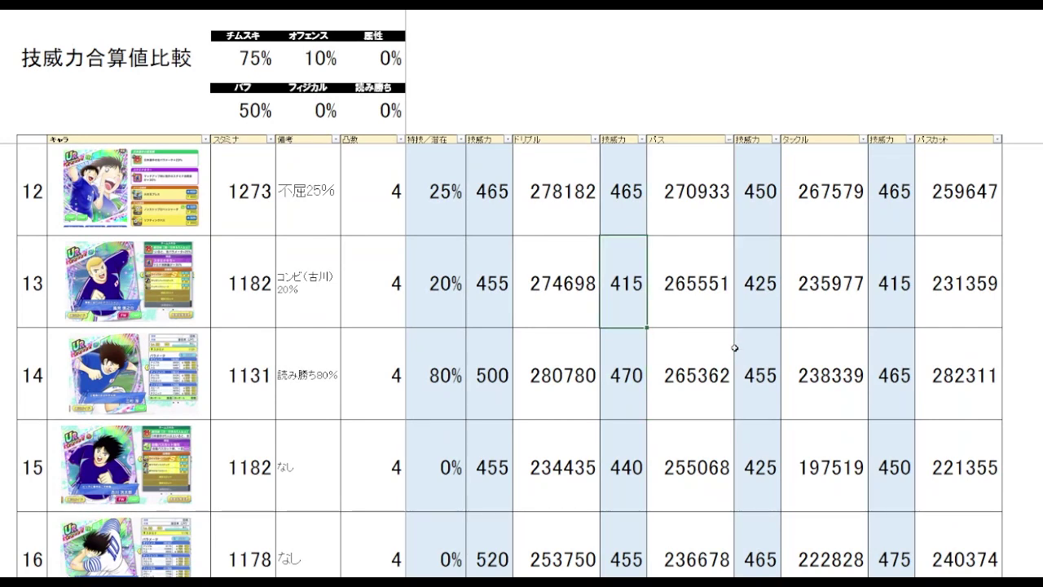
type("480")
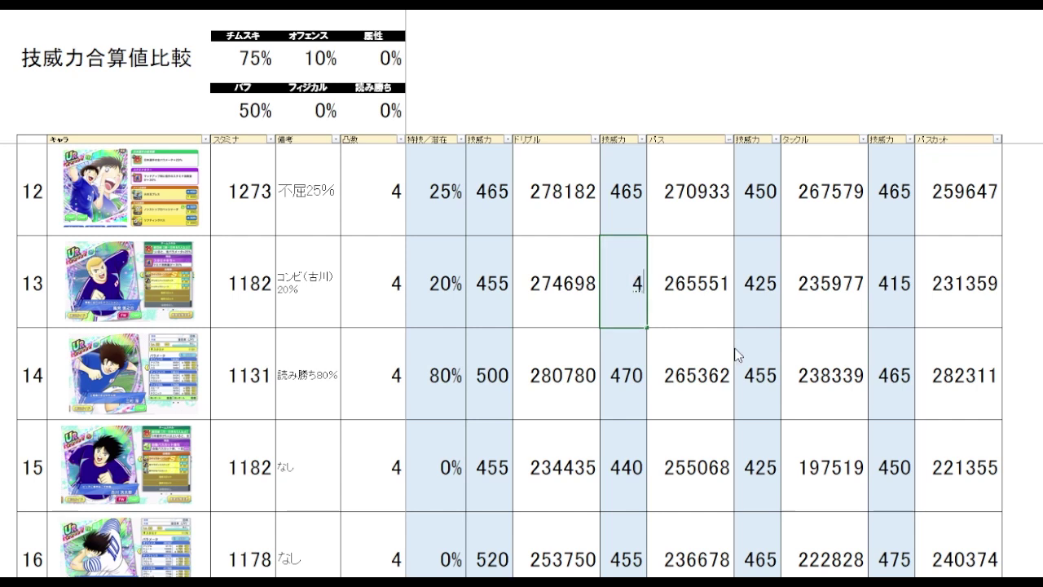
key("Return")
key("Up")
key("Right")
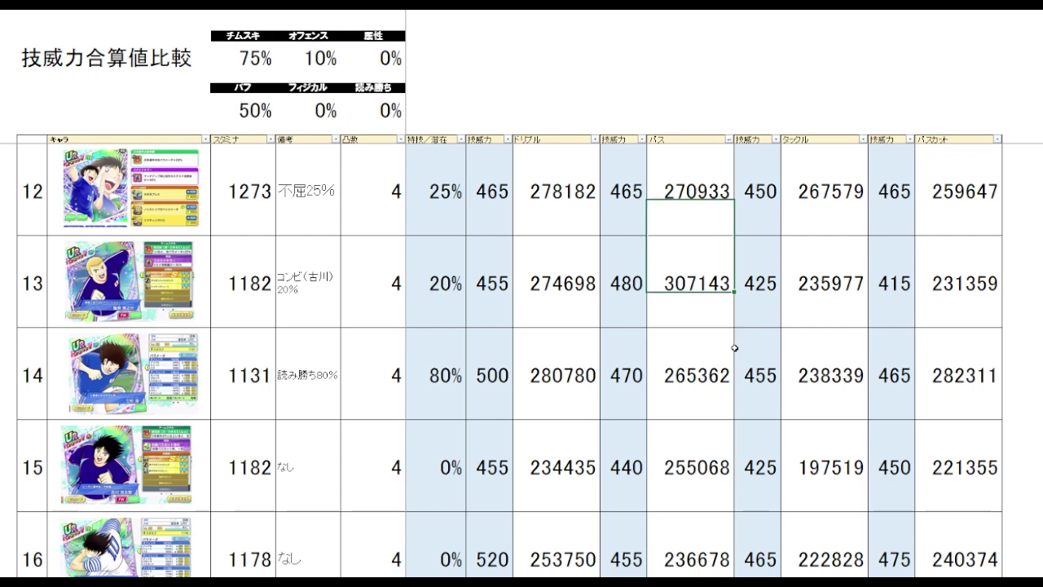
Step: Set the パス 技威力 of entry 2, marked 海外キラー30%, to 490 and check its パス total
key("Up")
key("Up")
key("Left")
type("490")
key("Return")
key("Right")
key("Up")
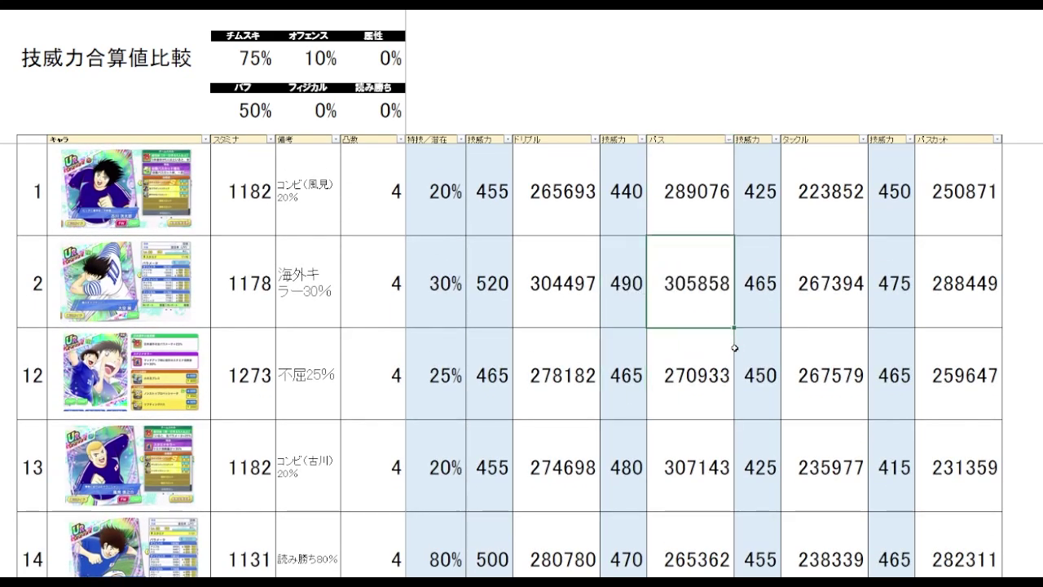
Step: Compare the パス totals of entry 2 (海外キラー30%) and entry 13 (コンビ(古川)20%), with entry 1 as a reference
key("Down")
key("Down")
key("Up")
key("Up")
key("Down")
key("Down")
key("Up")
key("Up")
key("Down")
key("Down")
key("Up")
key("Up")
key("Down")
key("Down")
key("Up")
key("Up")
key("Down")
key("Down")
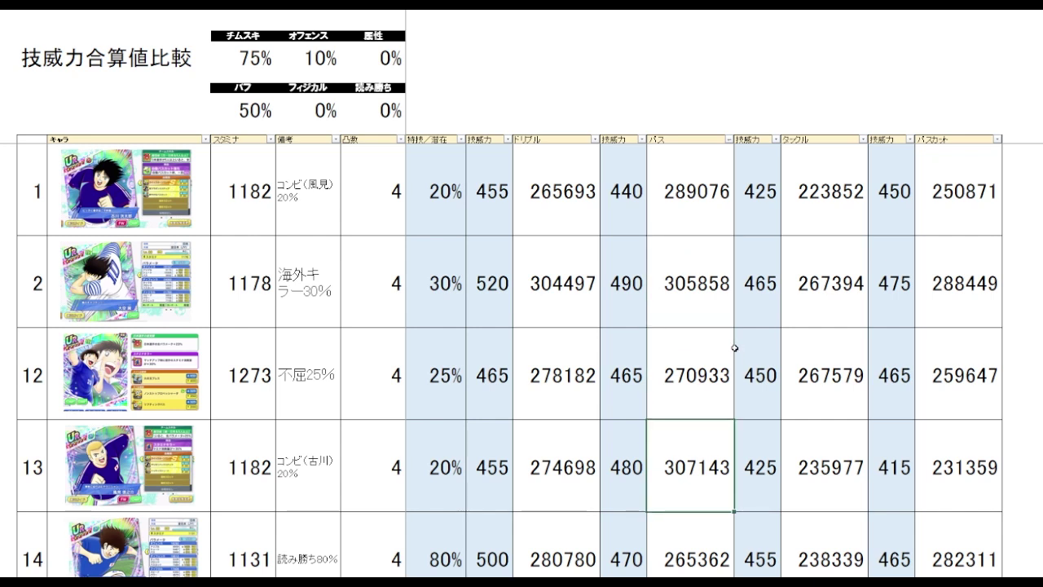
key("Up")
key("Up")
key("Left")
key("Right")
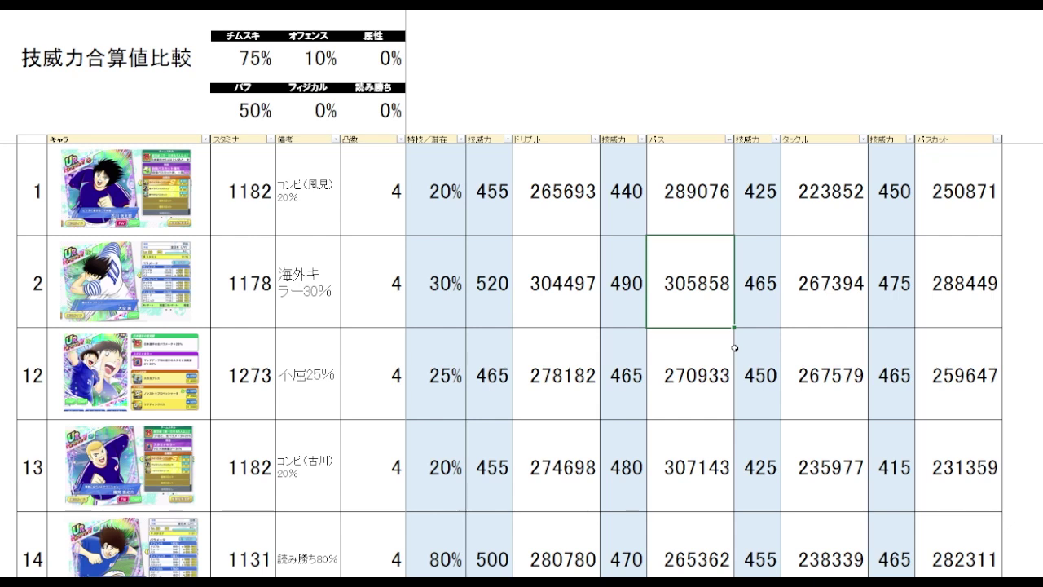
key("Up")
key("Down")
key("Down")
key("Down")
key("Up")
key("Up")
key("Down")
key("Down")
key("Up")
key("Up")
key("Up")
key("Down")
Step: Sort the ranking by タックル in descending order and check the タックル totals of the first three listed entries
left_click(856, 169)
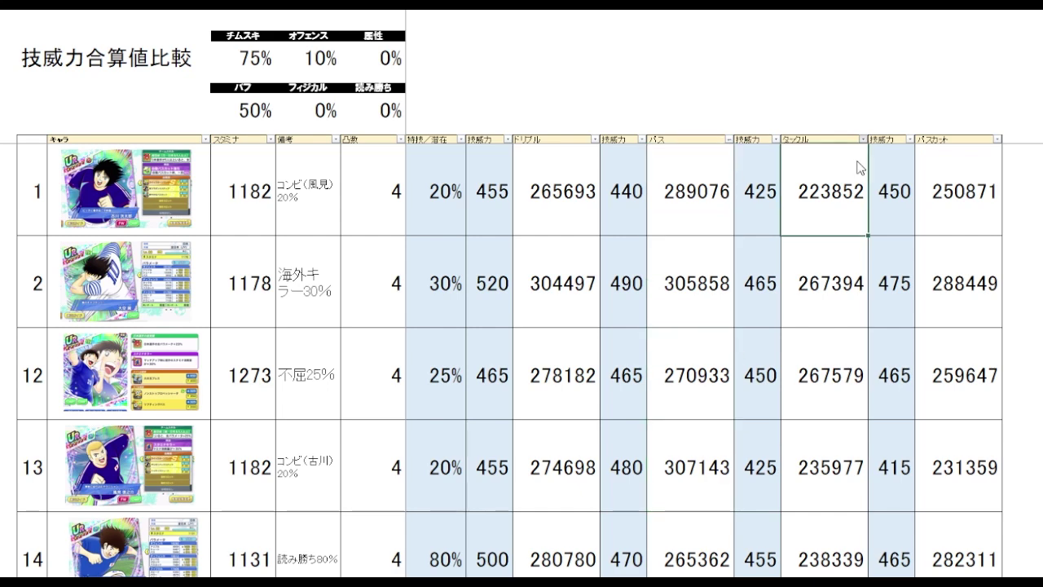
double_click(855, 171)
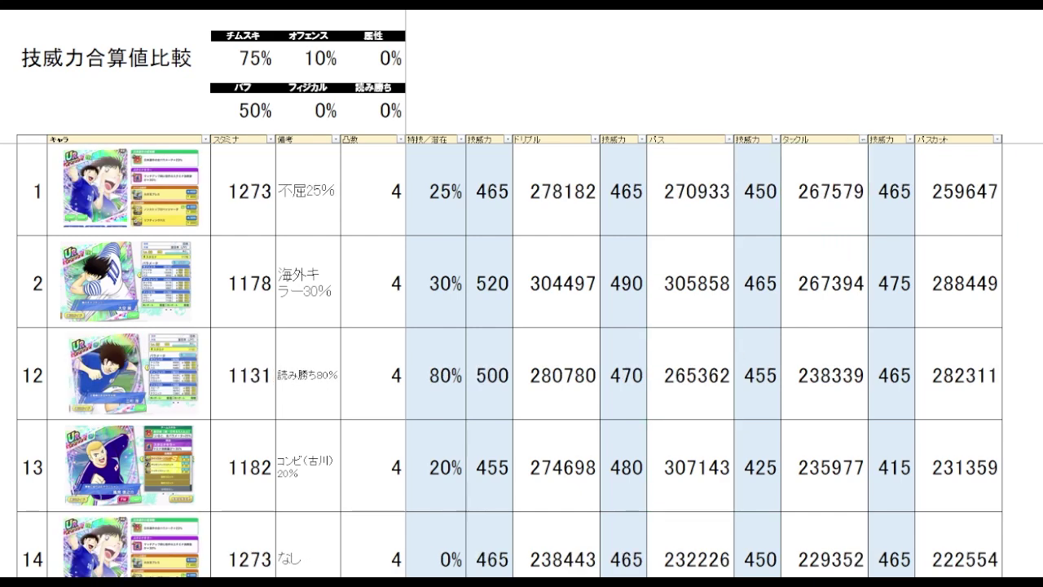
left_click(842, 207)
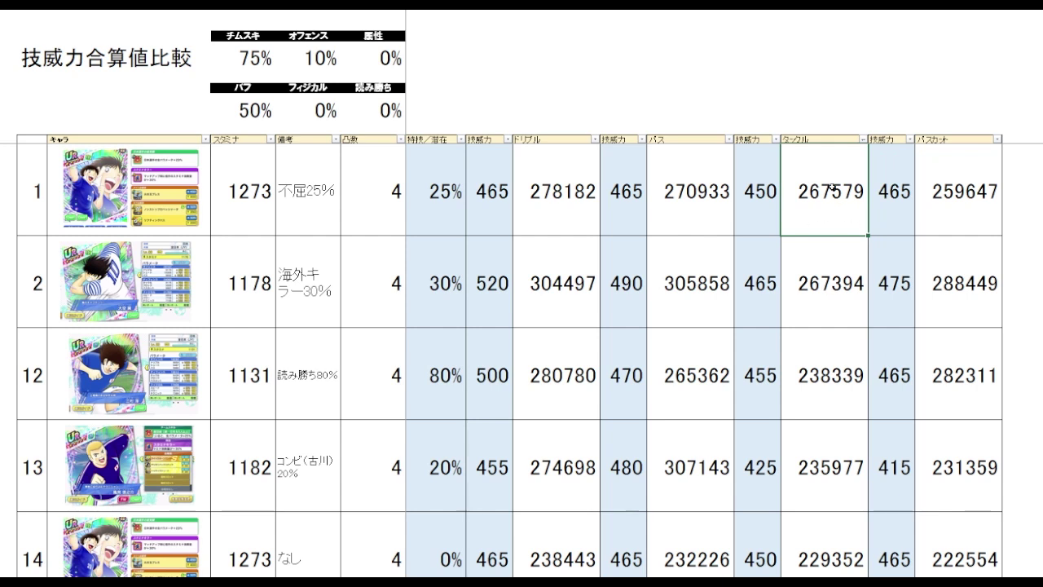
left_click(830, 310)
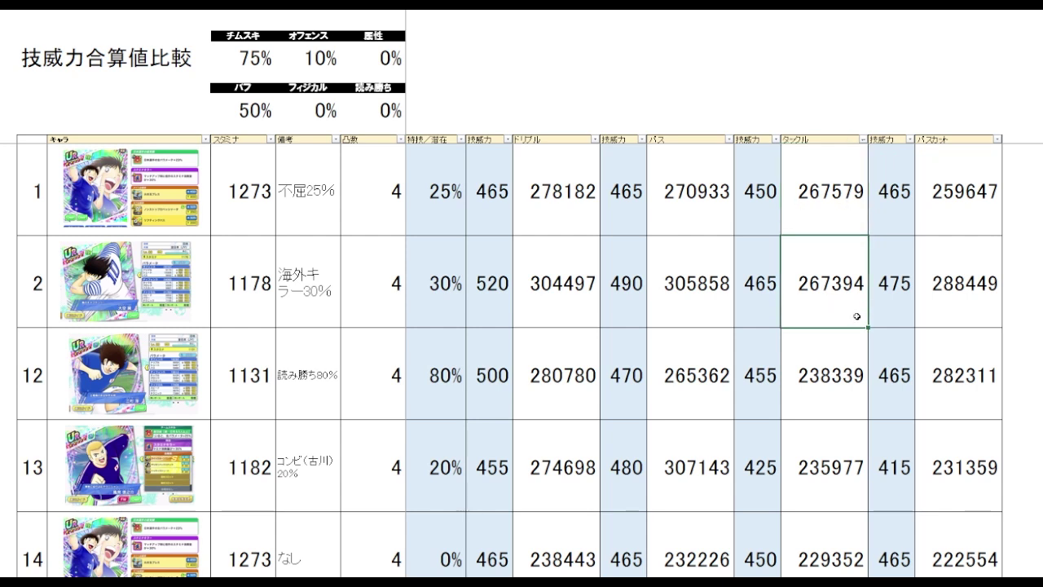
left_click(847, 402)
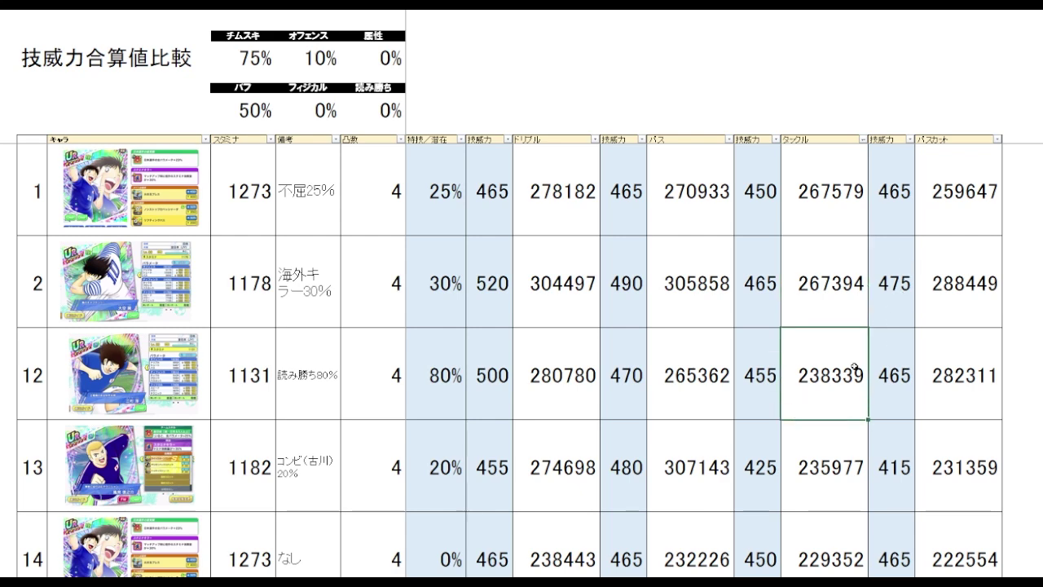
Step: Compare the タックル totals of entries 12 to 15, including the コンビ(古川)20% and コンビ(風見)20% cards
key("Down")
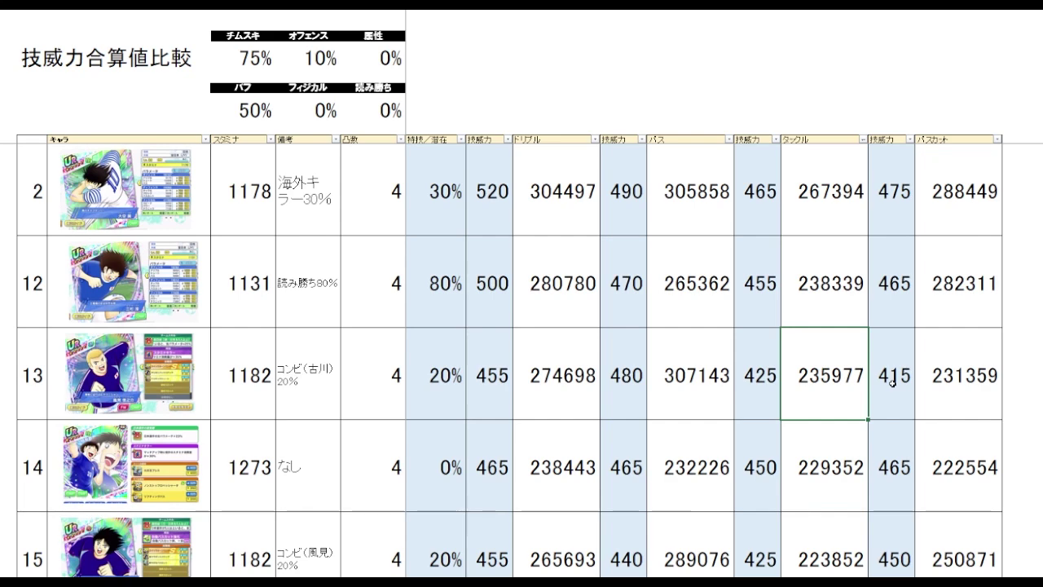
key("Down")
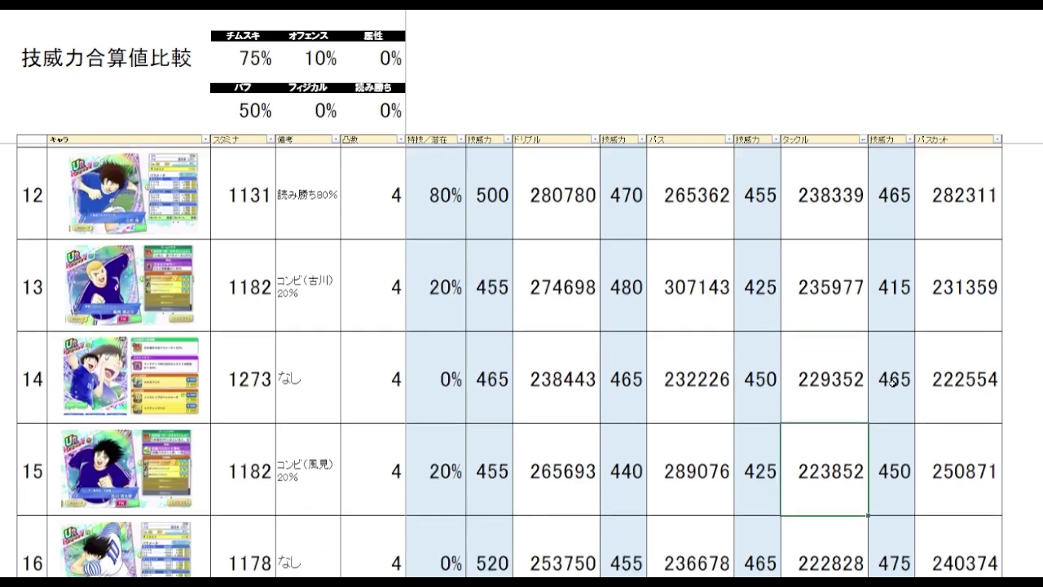
key("Down")
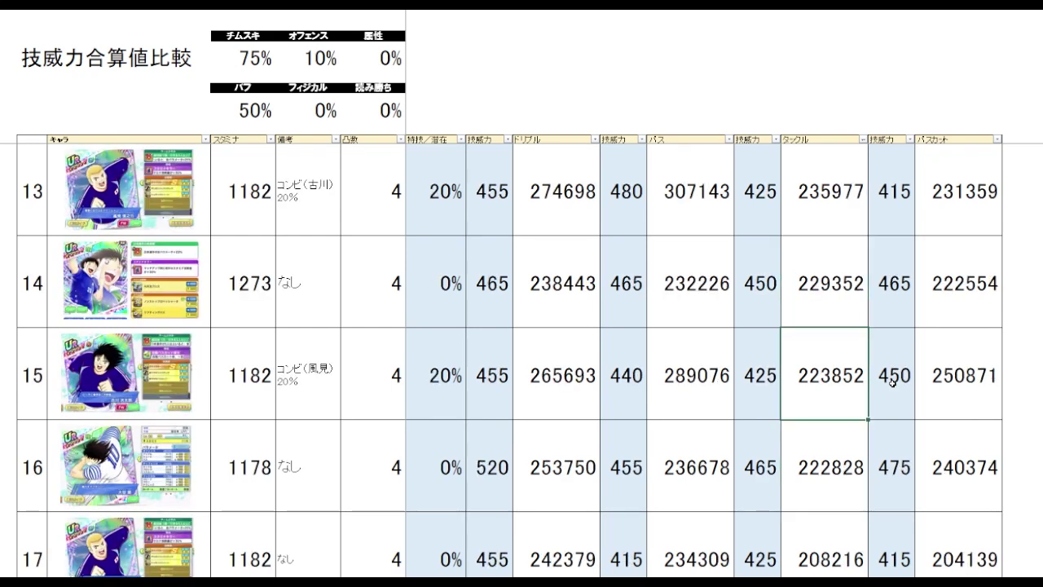
key("Up")
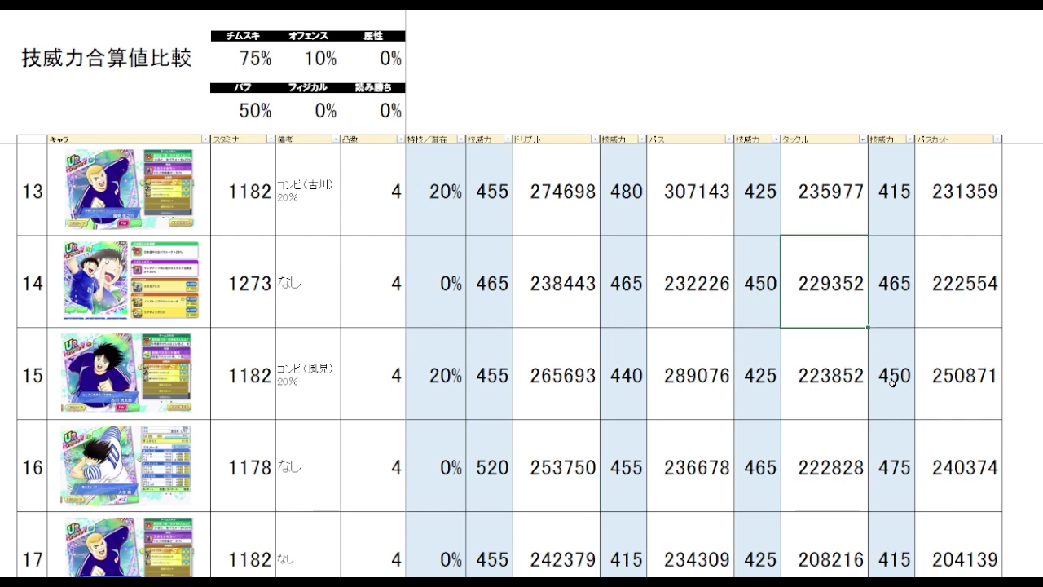
key("Down")
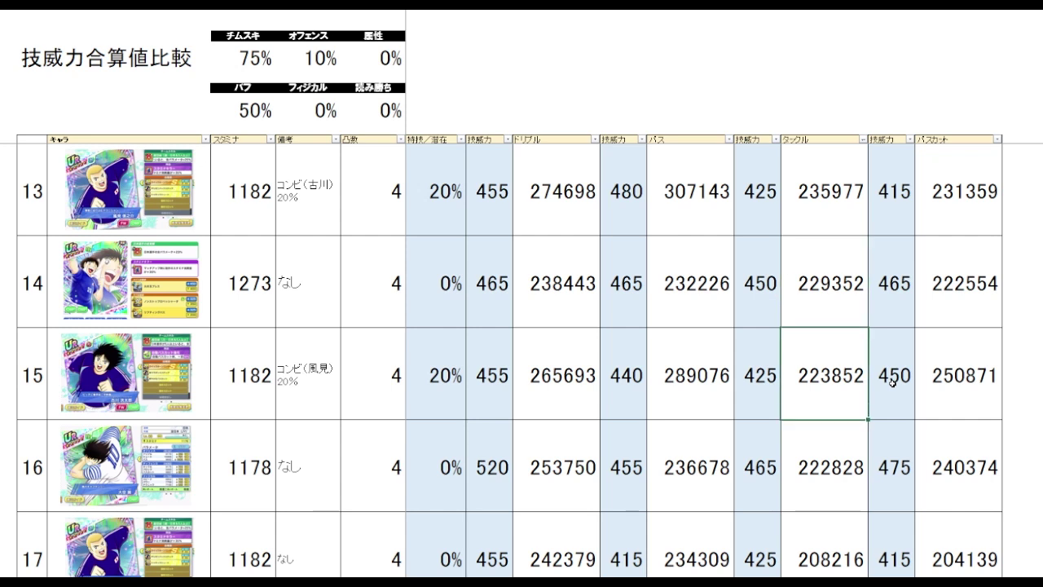
key("Up")
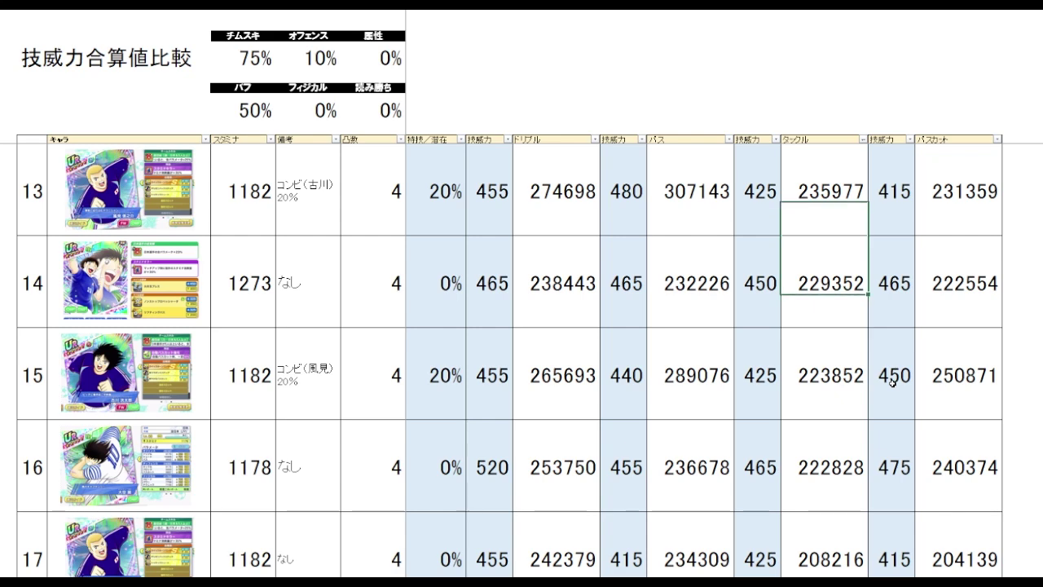
key("Up")
key("Up")
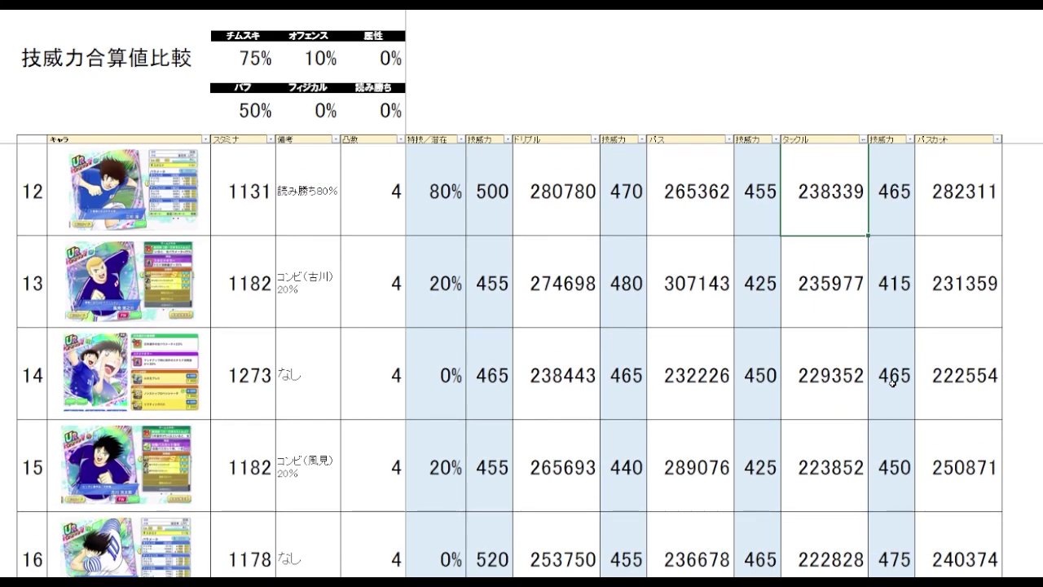
key("Up")
key("Down")
key("Down")
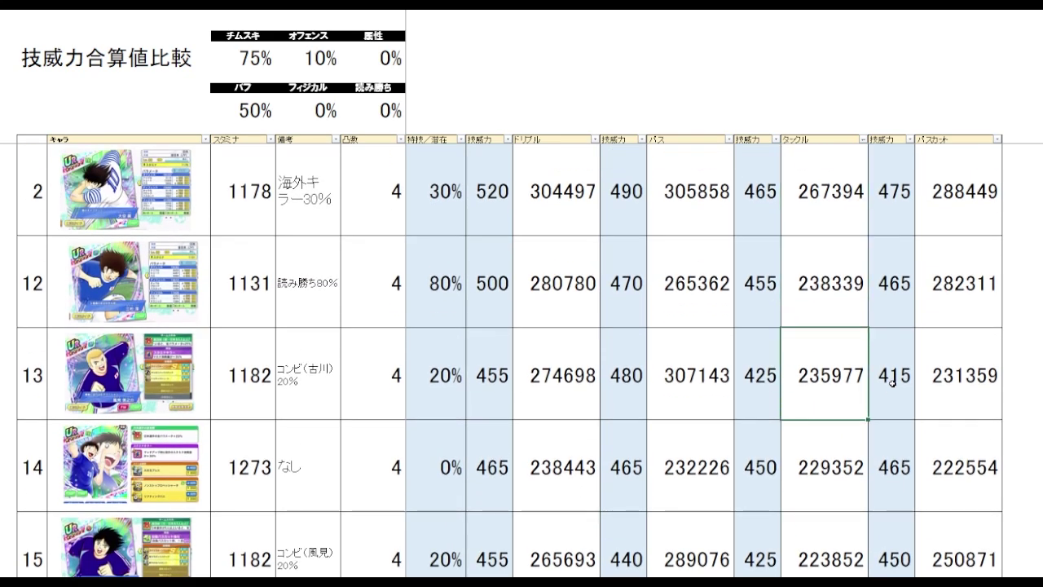
key("Up")
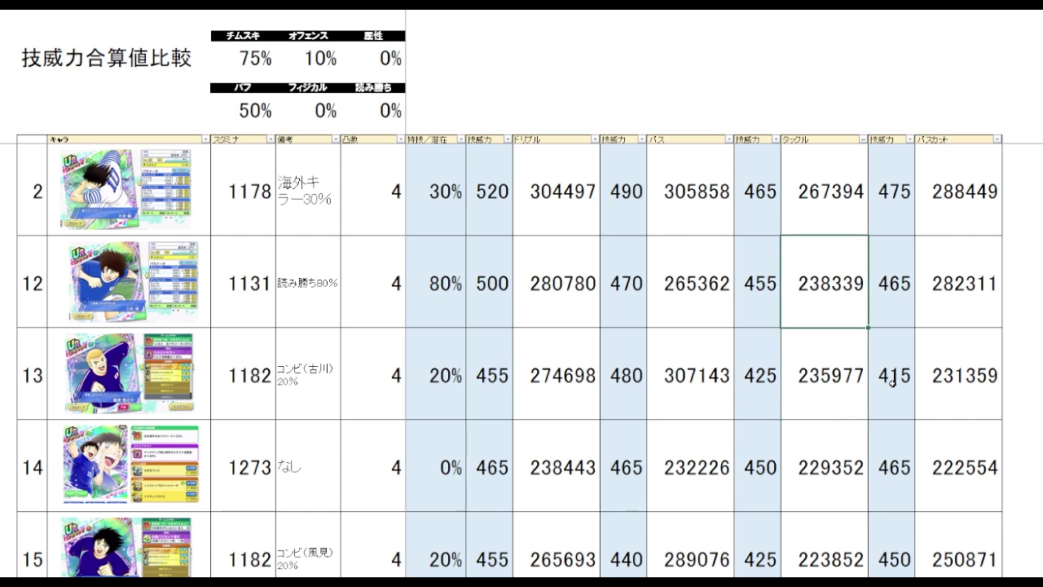
Step: Compare the タックル totals of entries 12 and 13, and sort the ranking by パスカット in descending order
key("Down")
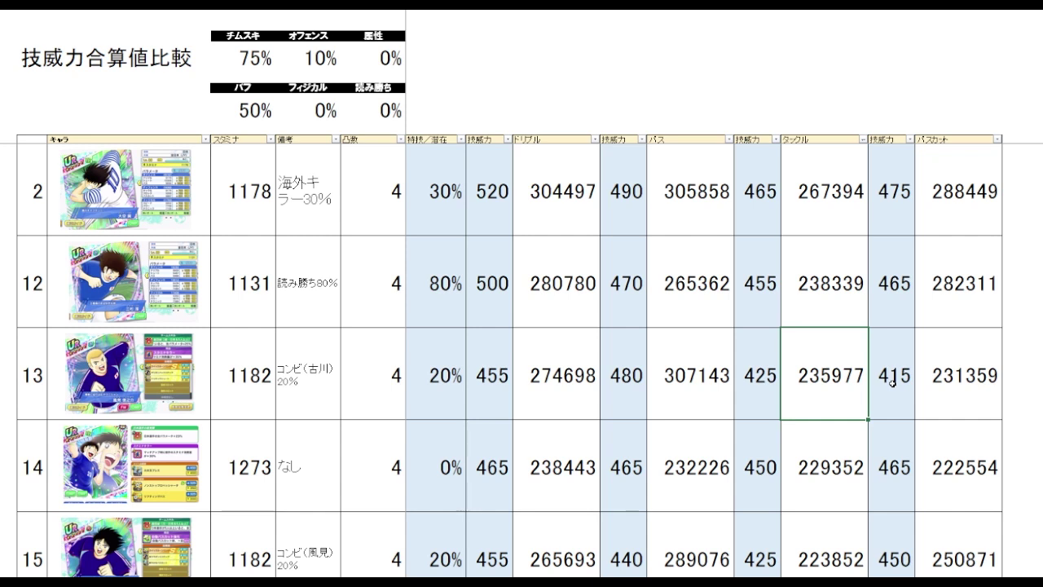
key("Up")
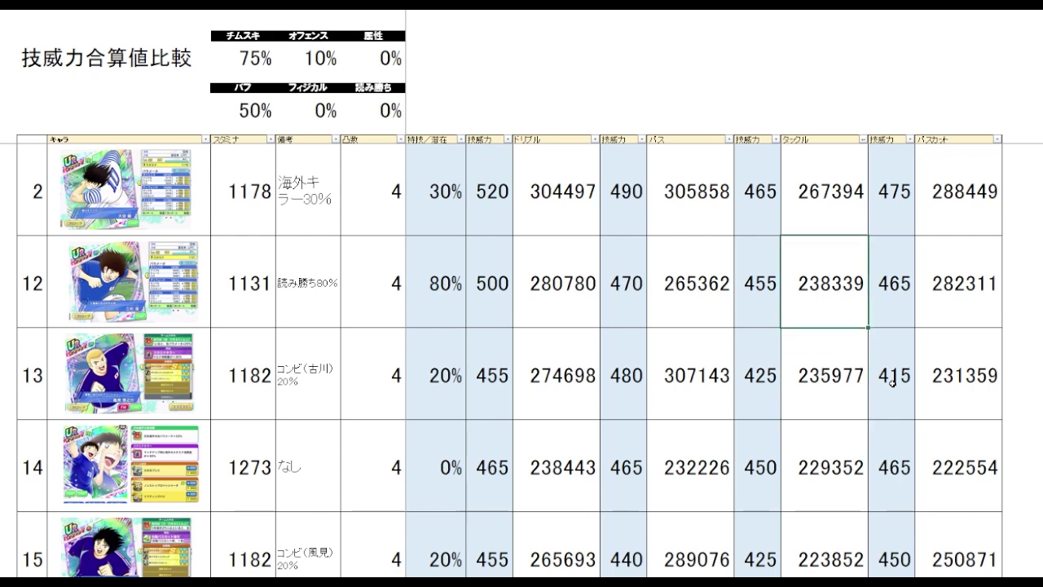
key("Up")
key("Down")
key("Down")
key("Up")
key("Up")
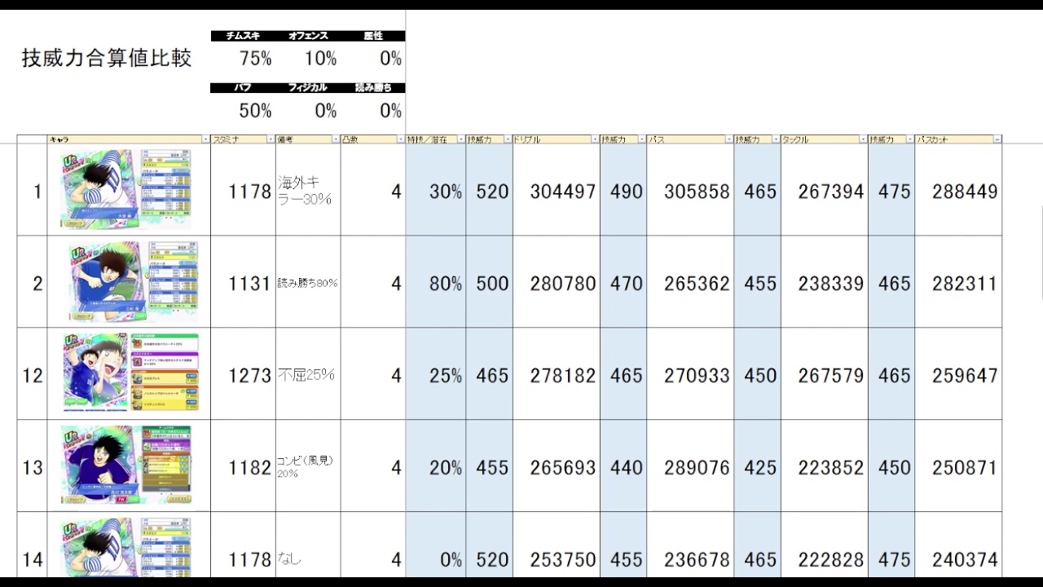
Step: Check the パスカット totals one by one from entry 1 down to entry 15
left_click(970, 216)
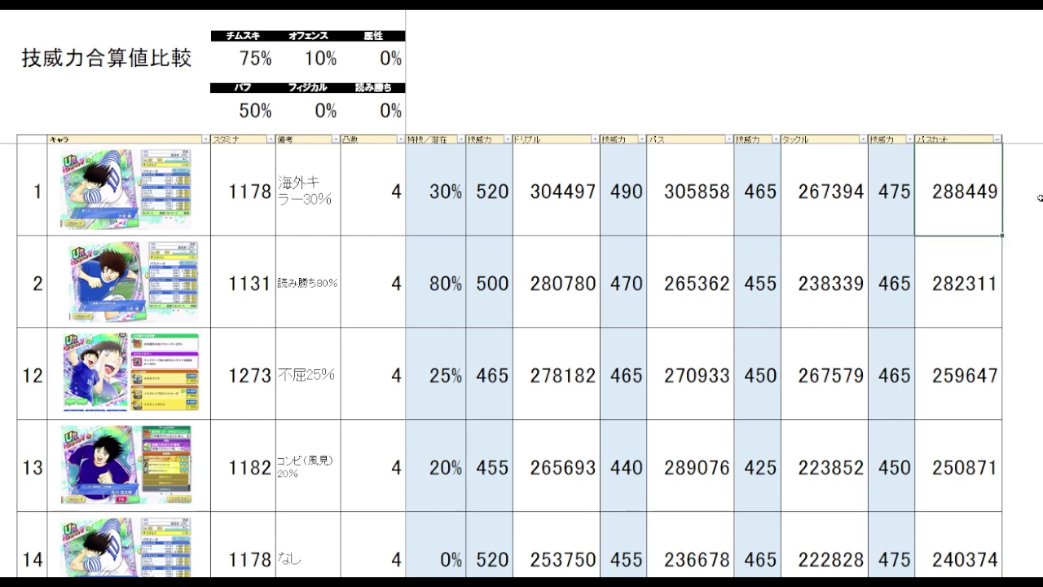
left_click(999, 254)
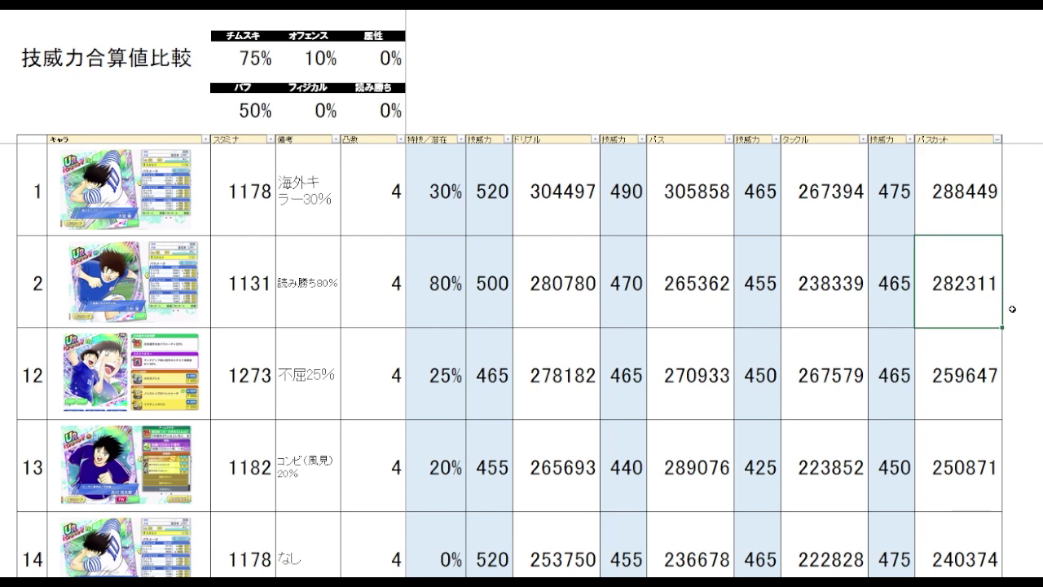
left_click(972, 412)
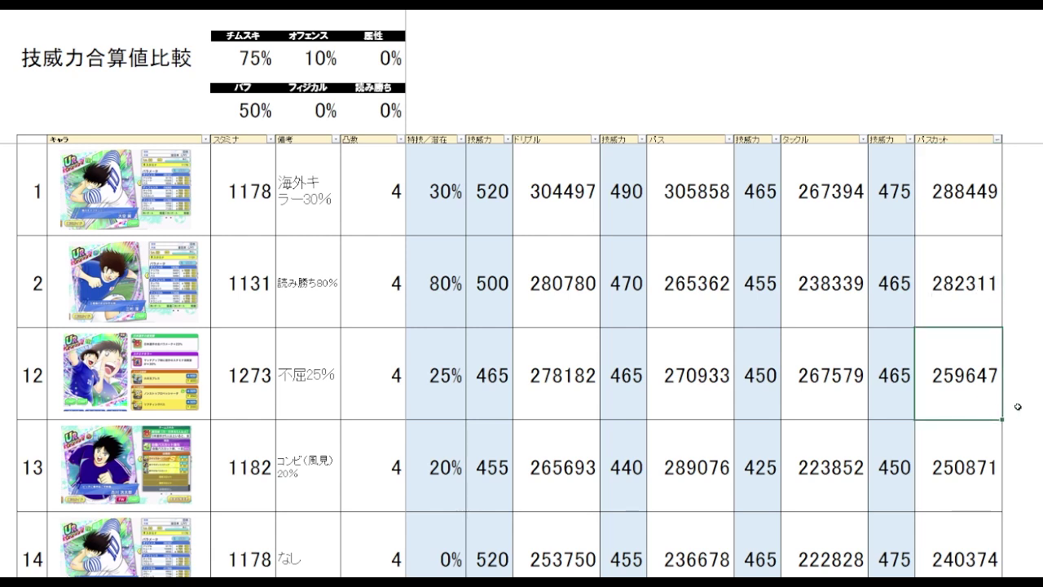
left_click(957, 488)
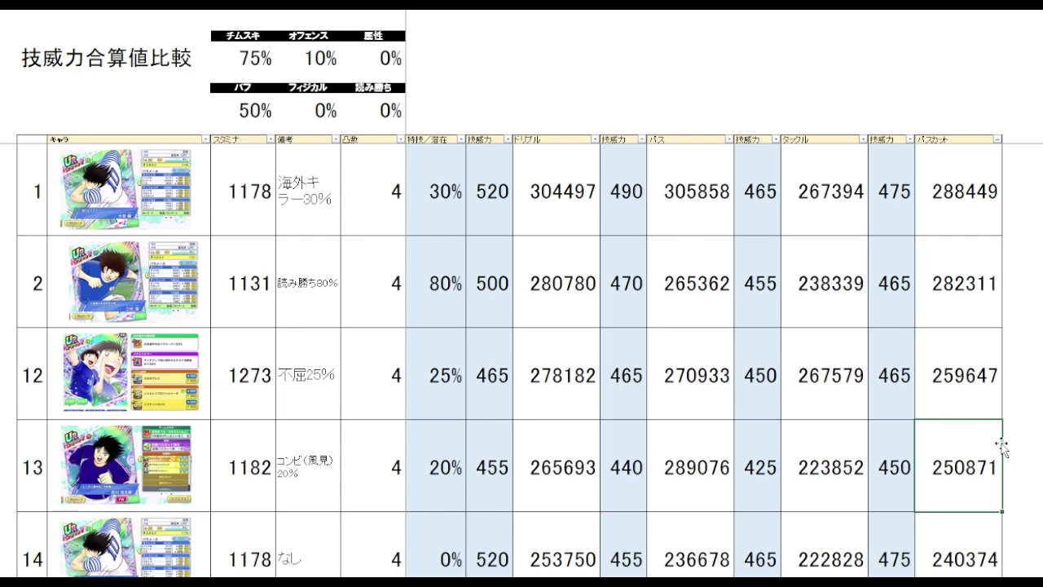
key("Down")
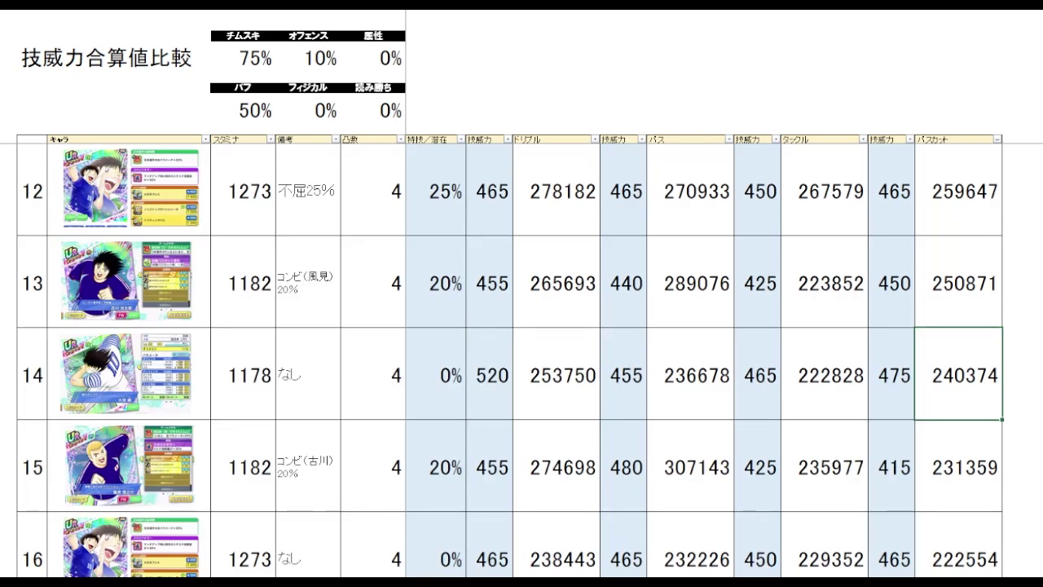
key("Down")
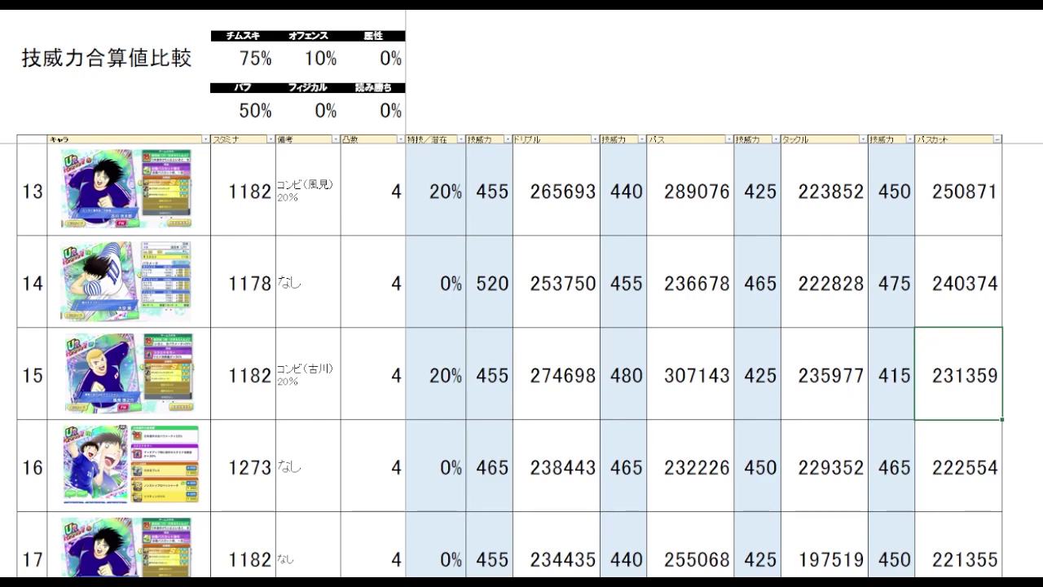
Step: Compare the パスカット totals of entry 13 (コンビ(風見)20%), entry 14 (なし) and entry 15 (コンビ(古川)20%)
key("Up")
key("Up")
key("Up")
key("Down")
key("Down")
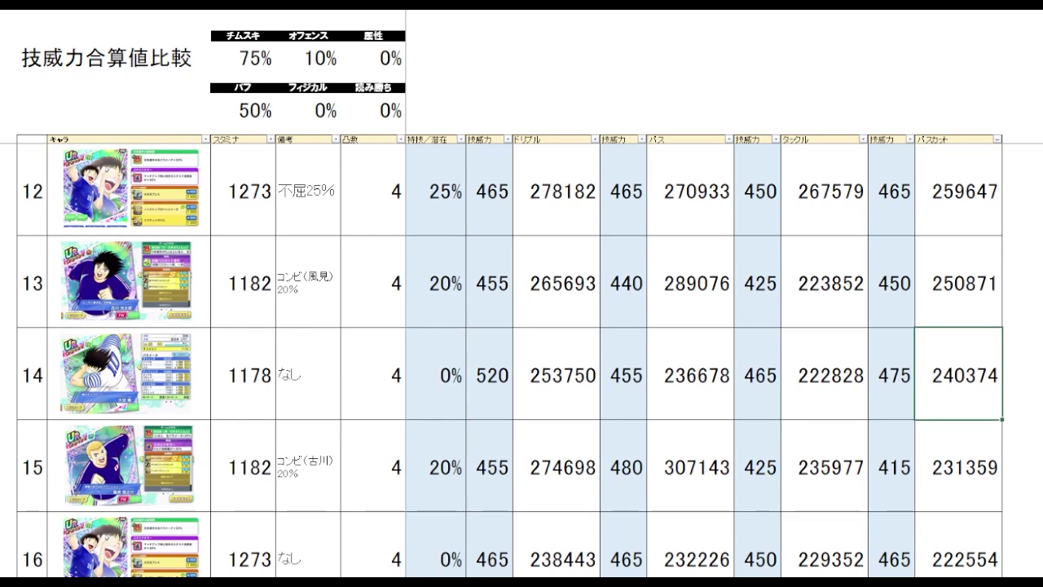
key("Down")
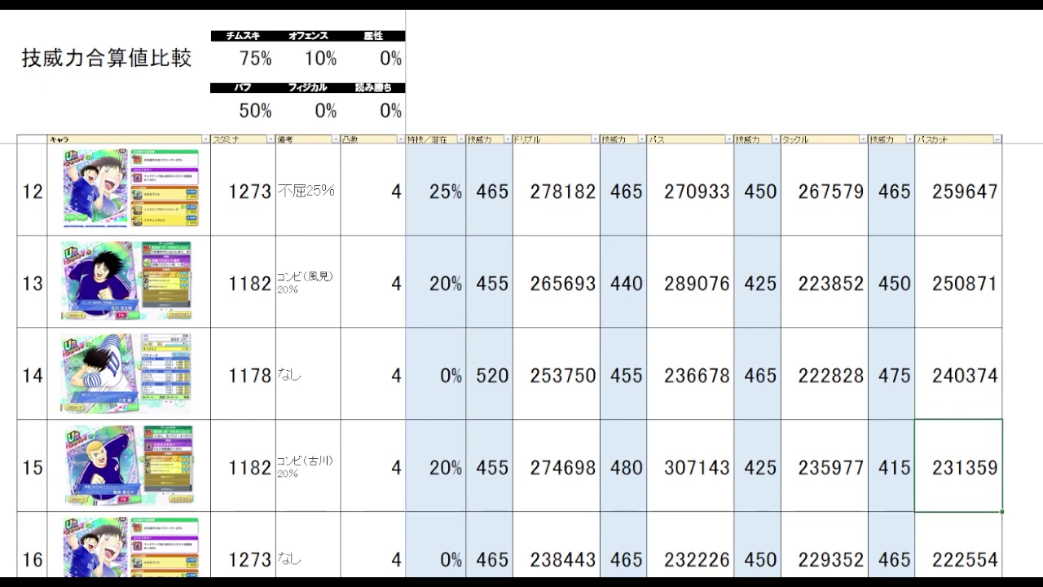
key("Up")
key("Down")
key("Up")
key("Down")
key("Up")
key("Down")
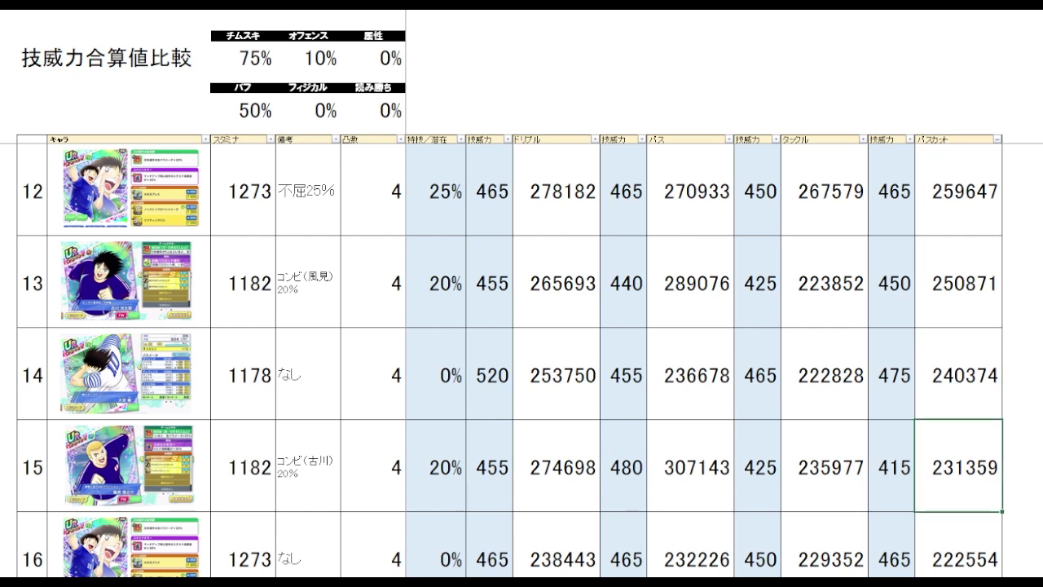
key("Up")
key("Up")
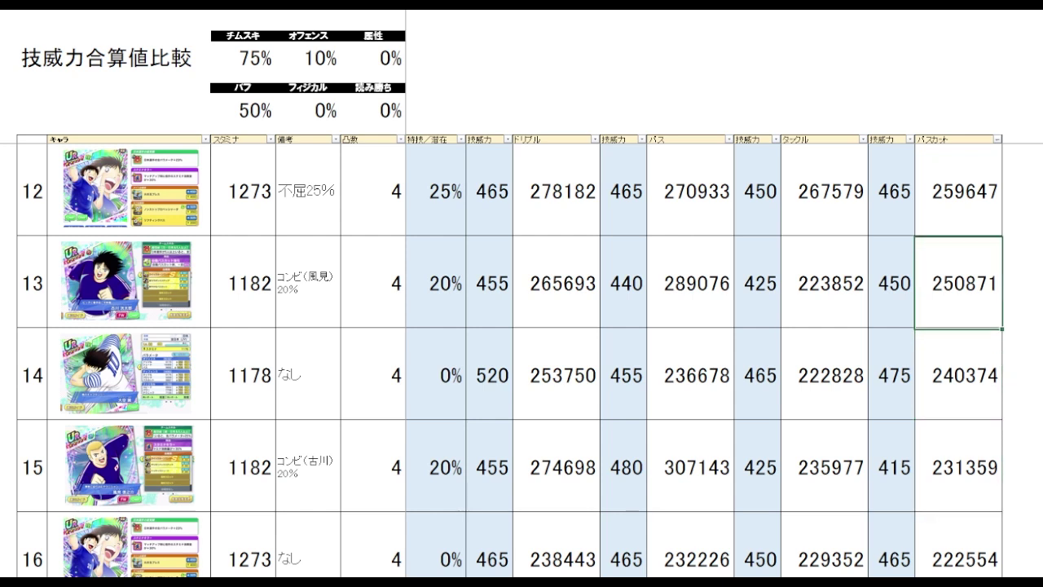
Step: Review the タックル, パスカット, ドリブル and パス totals and the スタミナ of entry 1, marked 海外キラー30%
scroll(522, 359, "up", 1)
key("Left")
key("Left")
scroll(986, 395, "up", 1)
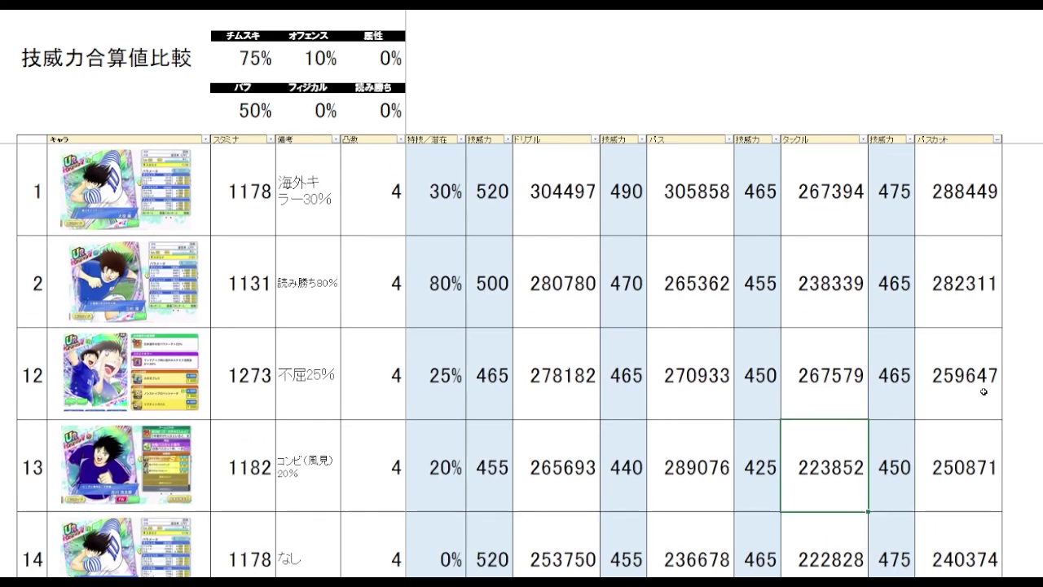
left_click_drag(832, 226, 943, 214)
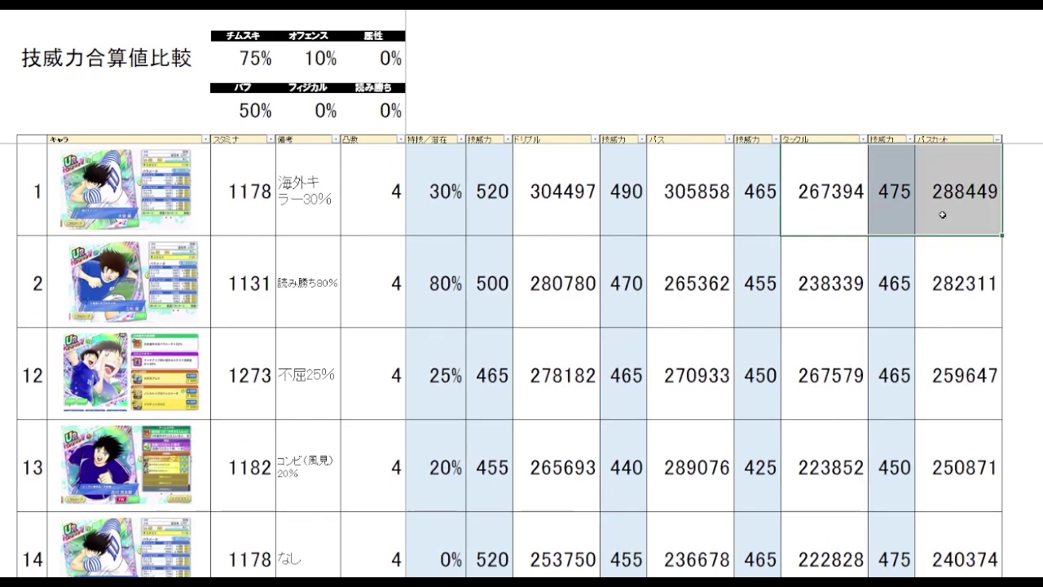
left_click(845, 209)
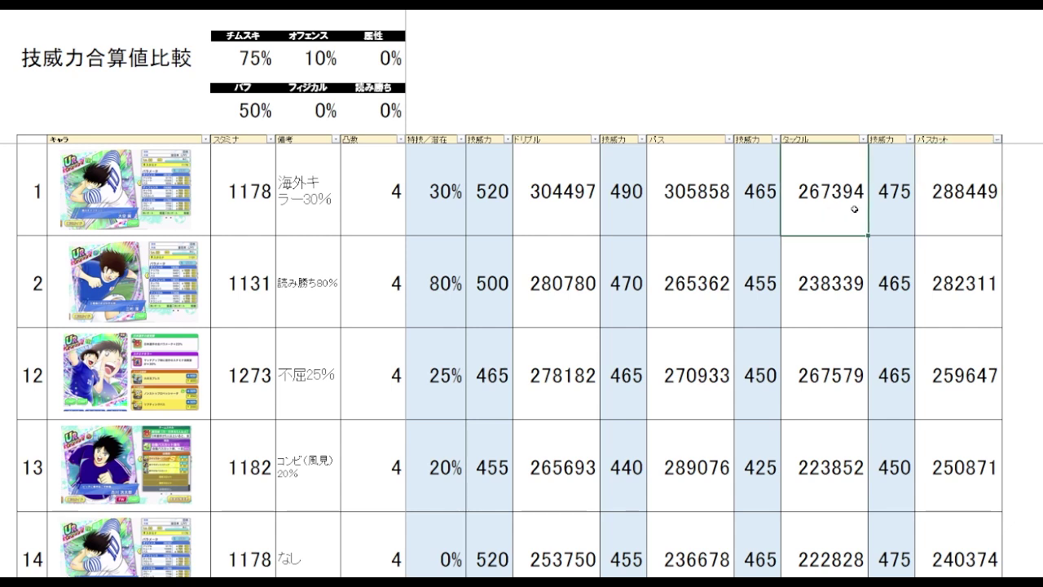
mouse_move(566, 205)
left_mouse_down()
mouse_move(675, 186)
mouse_move(559, 205)
mouse_move(575, 213)
left_mouse_up()
left_click(691, 207)
left_click_drag(246, 202, 281, 204)
left_click(570, 200)
left_click(676, 197)
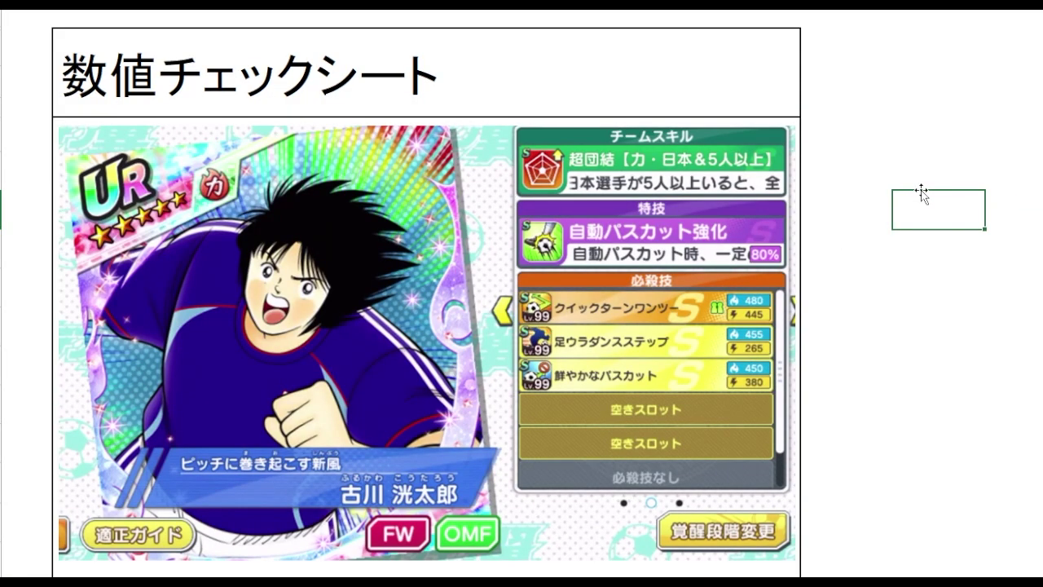
Step: Review the featured card's 特技, チムスキ, 潜在 abilities and 必殺技 on the 数値チェックシート
scroll(921, 195, "down", 5)
scroll(915, 194, "down", 2)
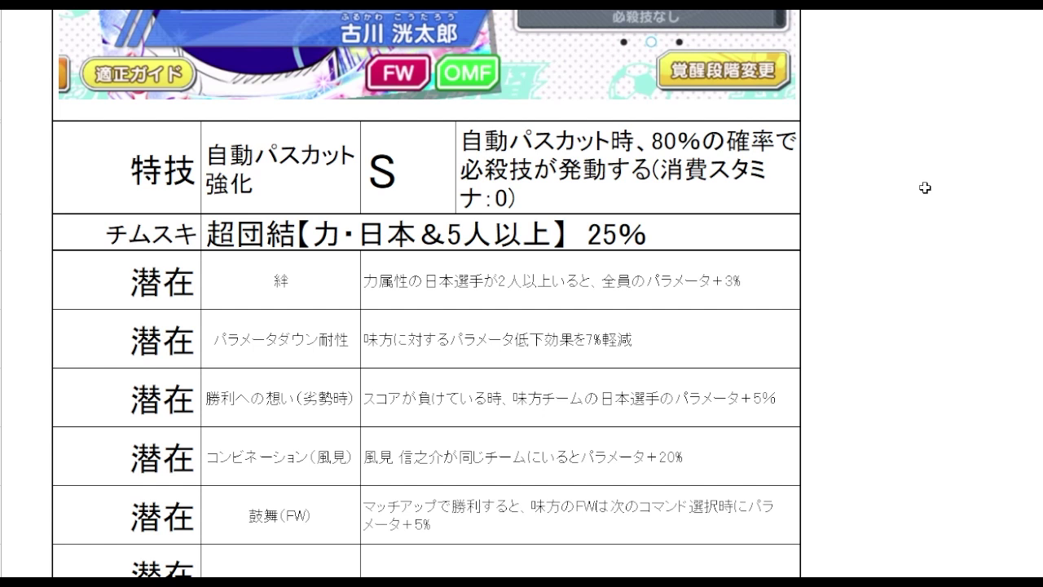
scroll(925, 187, "up", 5)
left_click(929, 189)
scroll(927, 199, "down", 1)
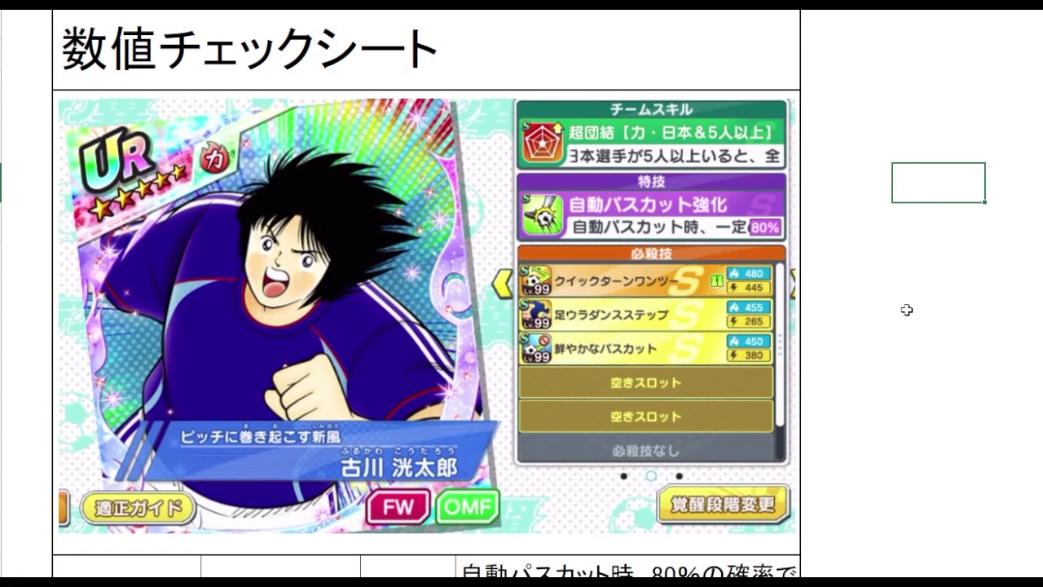
left_click(905, 307)
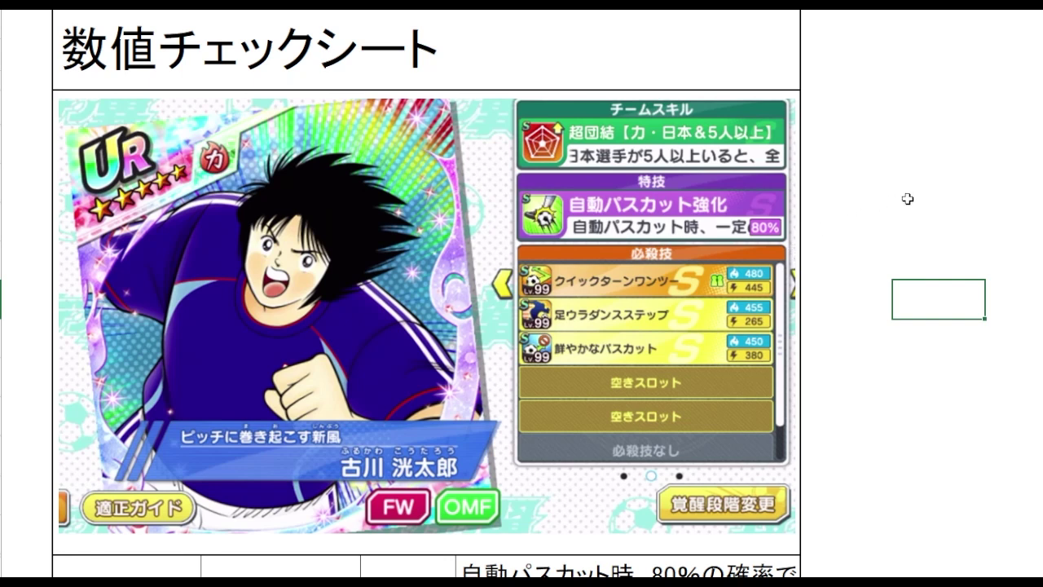